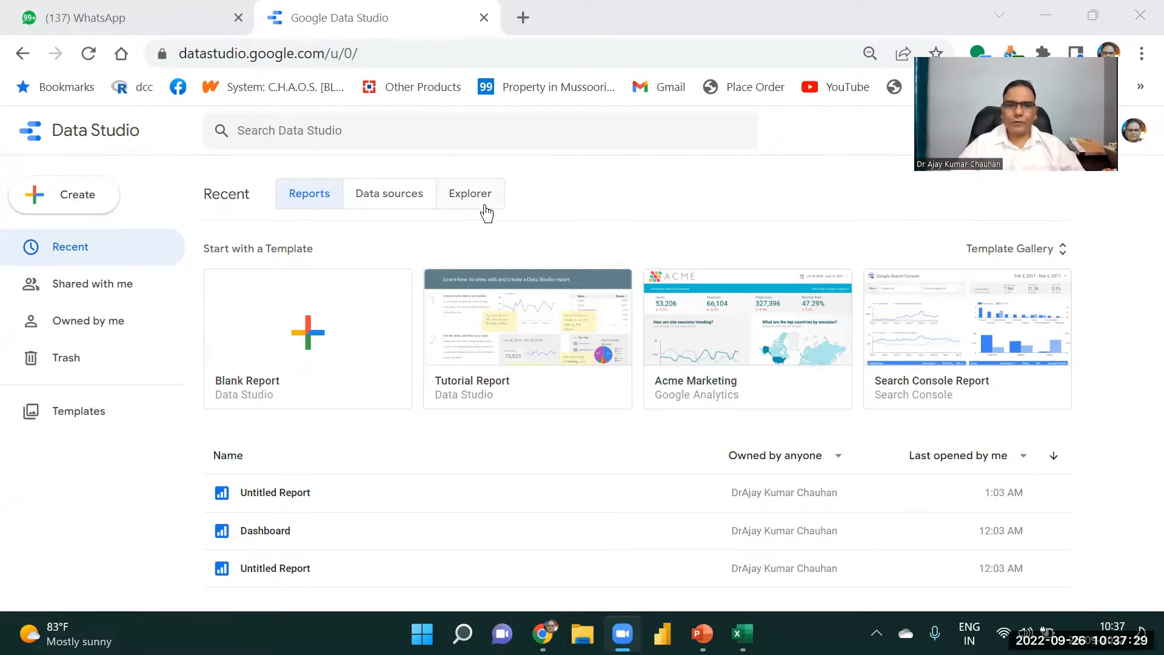
# - Create a new blank report
pyautogui.click(76, 194)
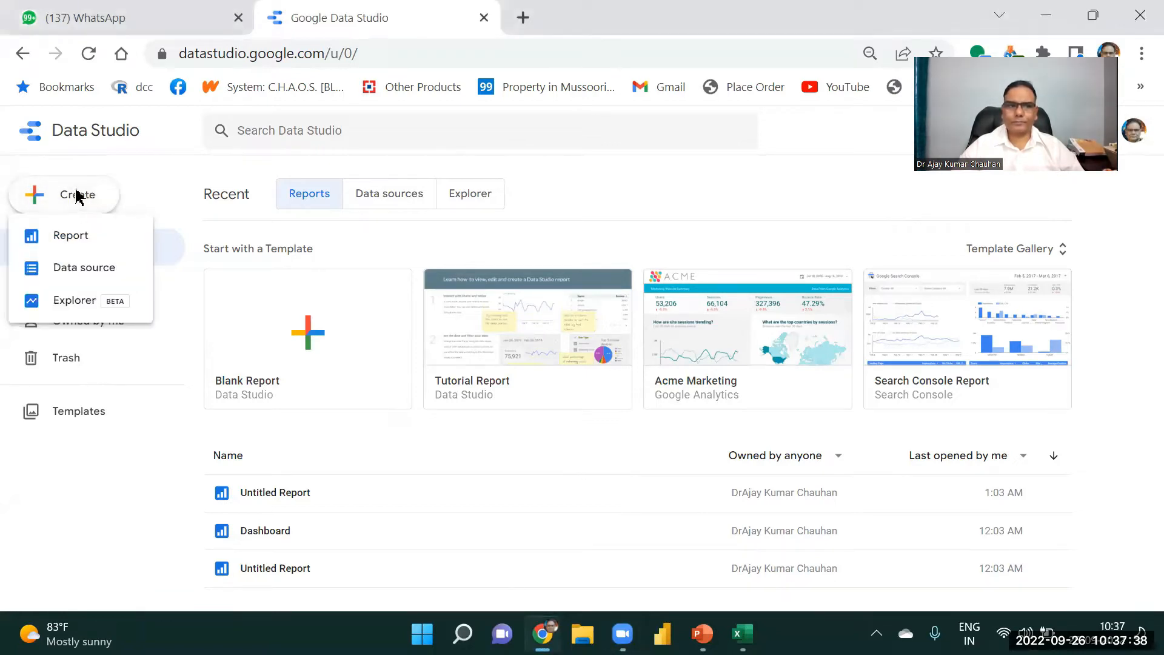
pyautogui.click(70, 243)
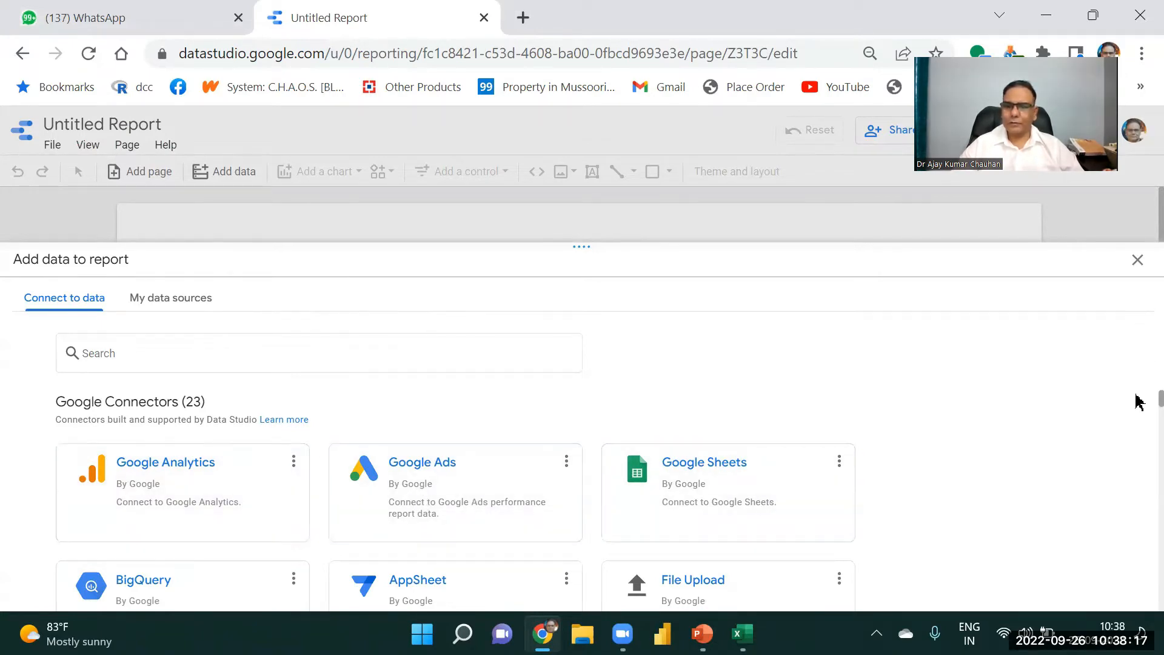
# - Look through the Google and partner connectors available for adding data to the report
pyautogui.scroll(-2, 1140, 402)
pyautogui.scroll(-10, 1139, 412)
pyautogui.scroll(12, 1139, 419)
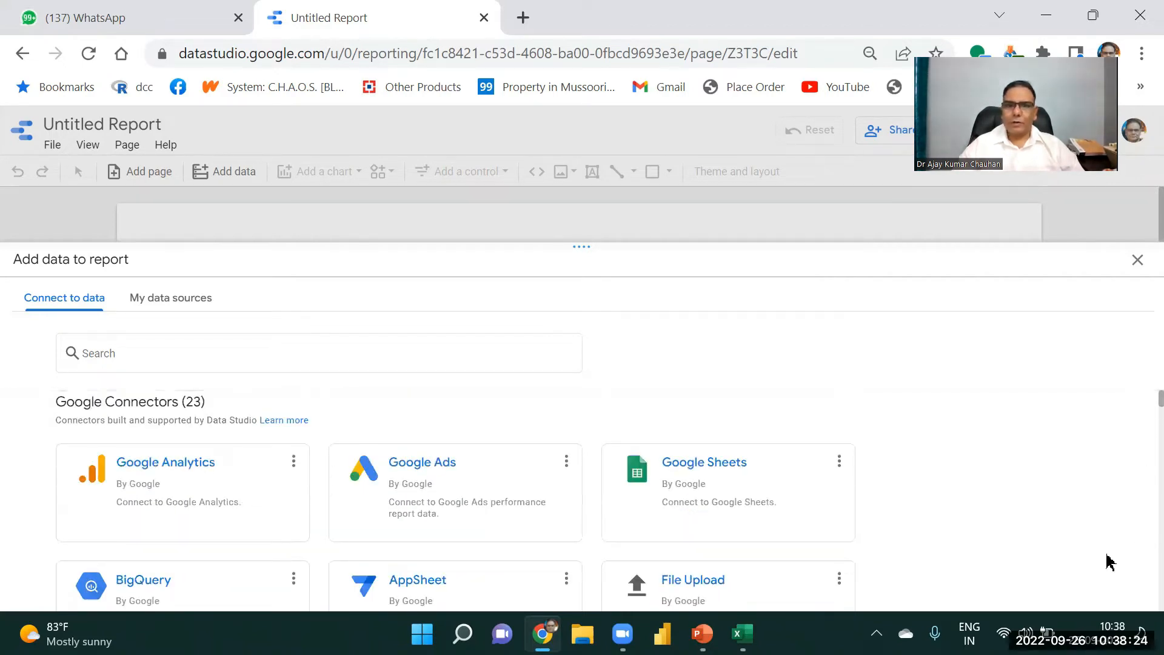
pyautogui.click(713, 448)
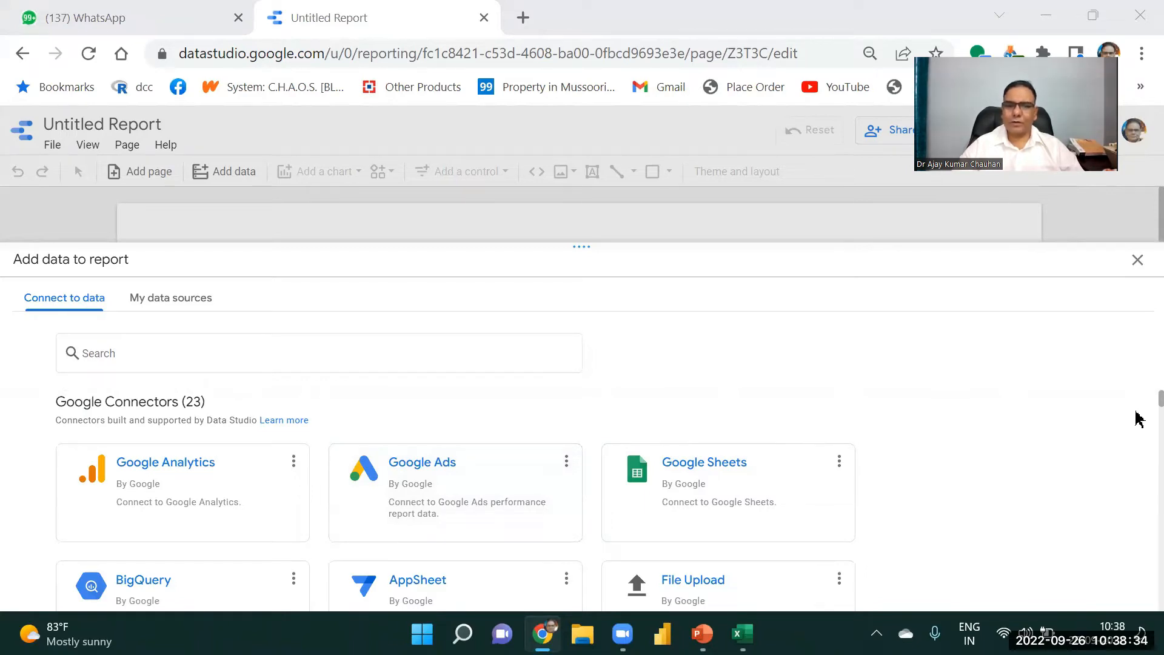
pyautogui.scroll(-3, 1139, 419)
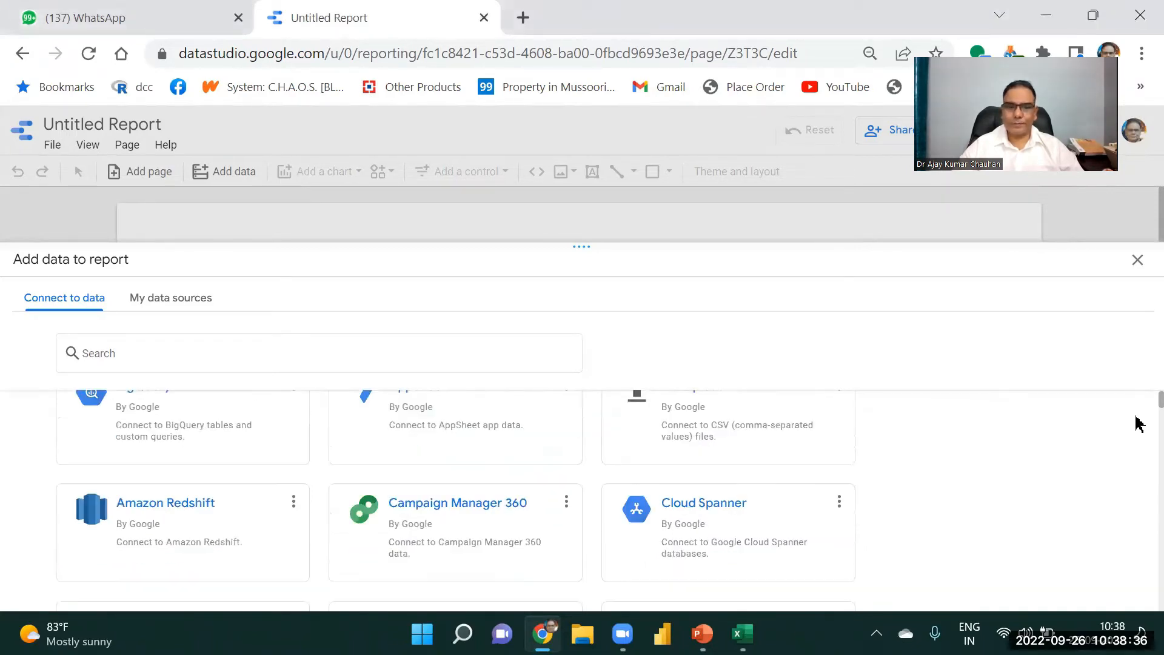
pyautogui.scroll(-8, 1138, 408)
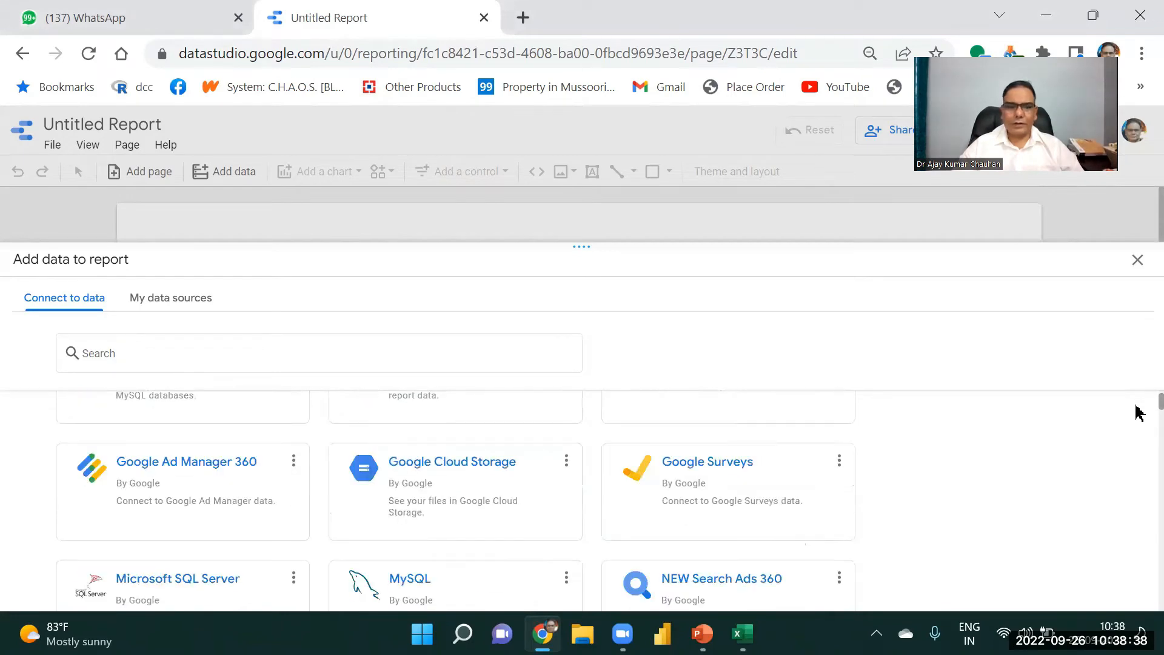
pyautogui.scroll(-4, 1139, 449)
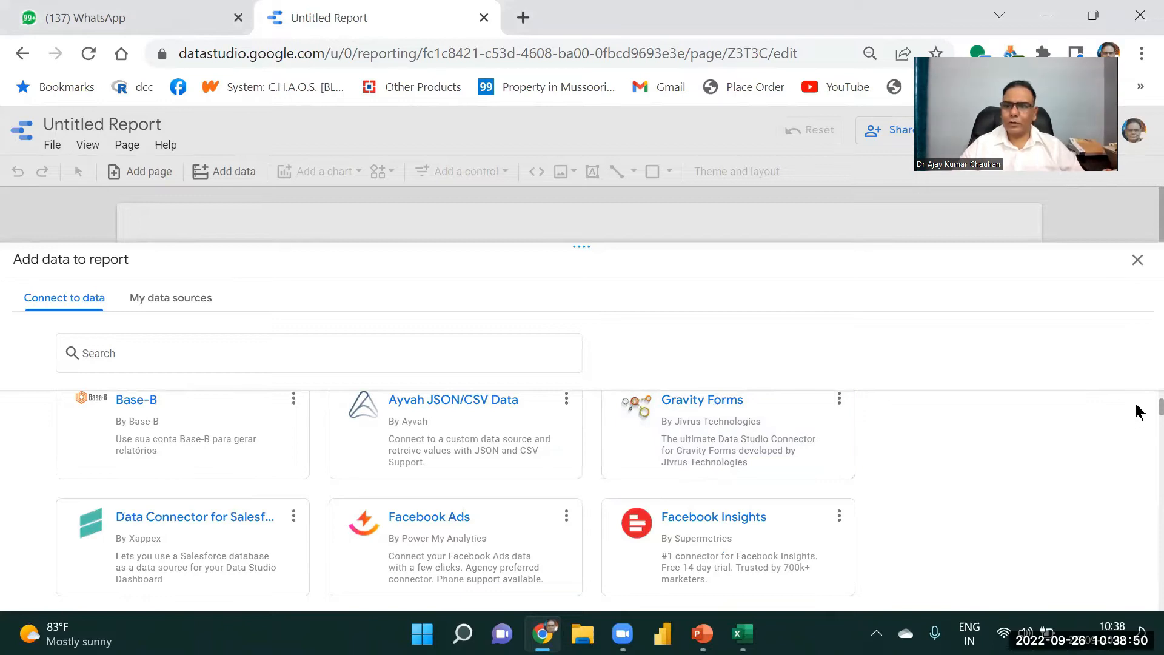
pyautogui.scroll(10, 1139, 413)
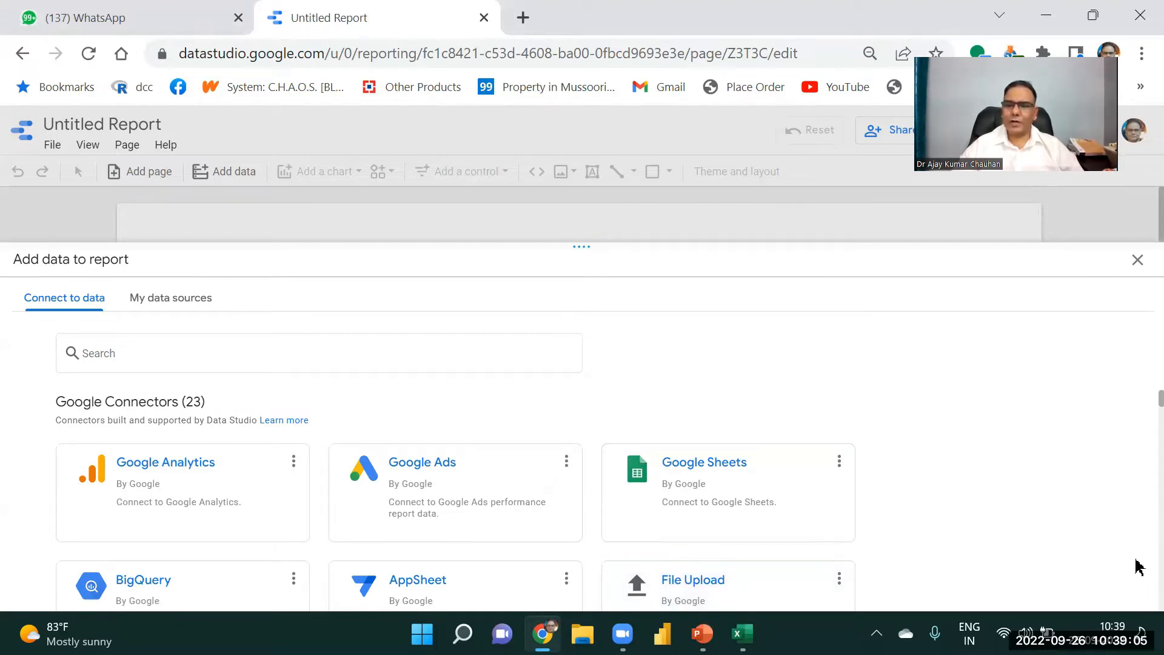
# - Upload the Sales CSV file from the Google Data Studio folder as a new data set, using the File Upload connector
pyautogui.click(691, 587)
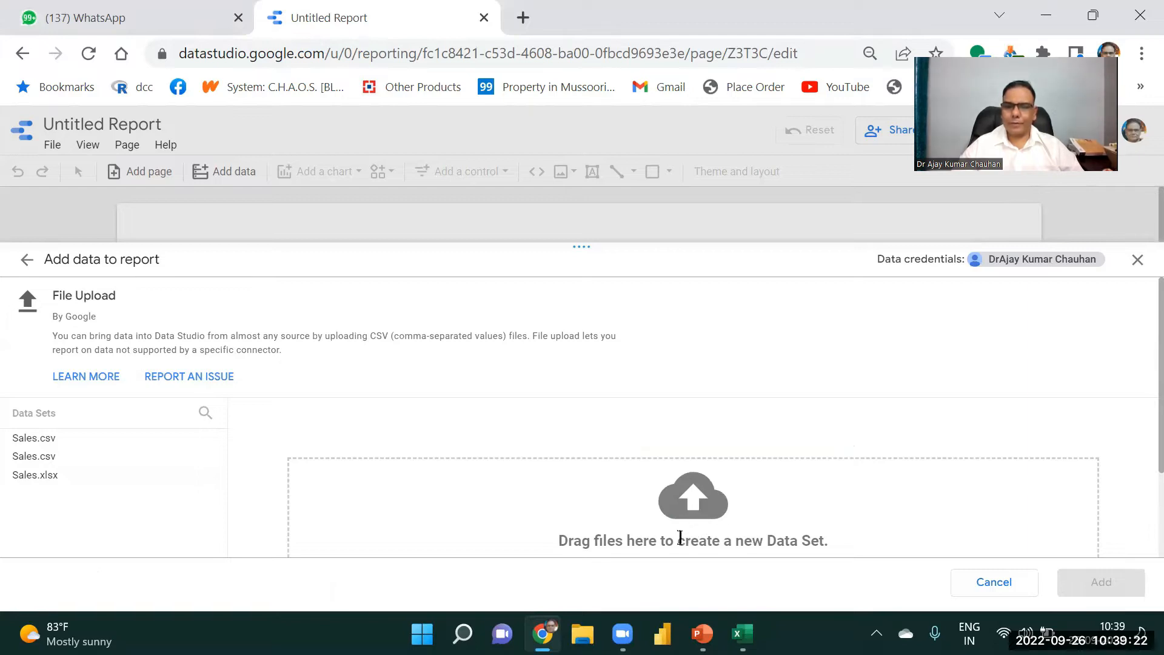
pyautogui.scroll(-2, 1136, 395)
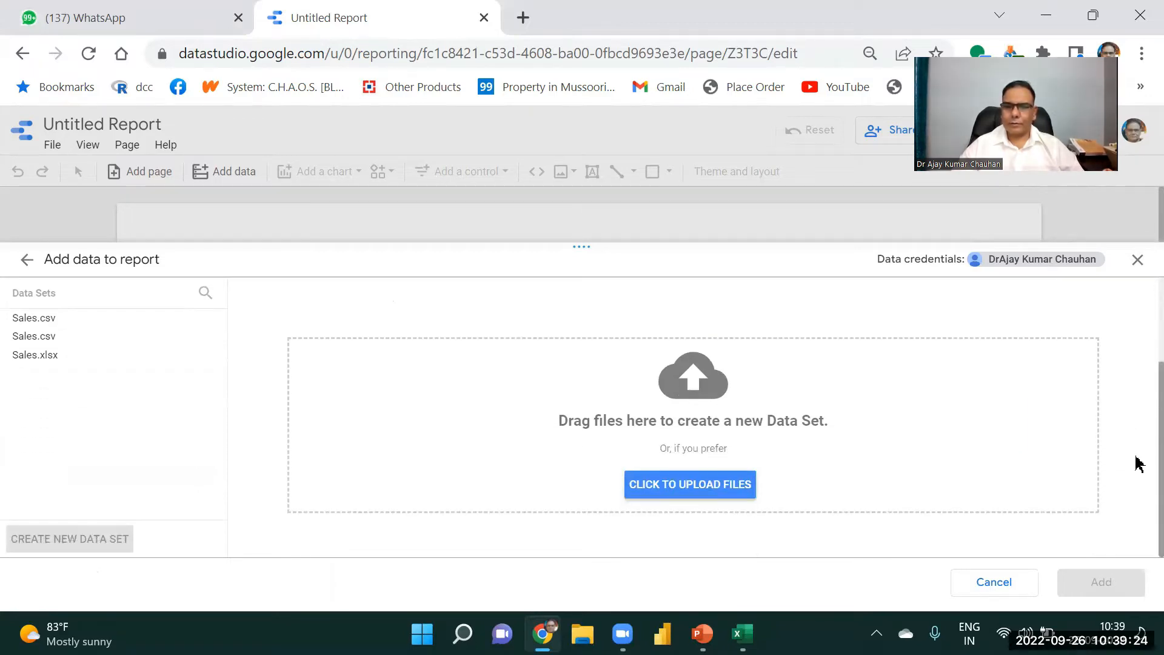
pyautogui.click(707, 486)
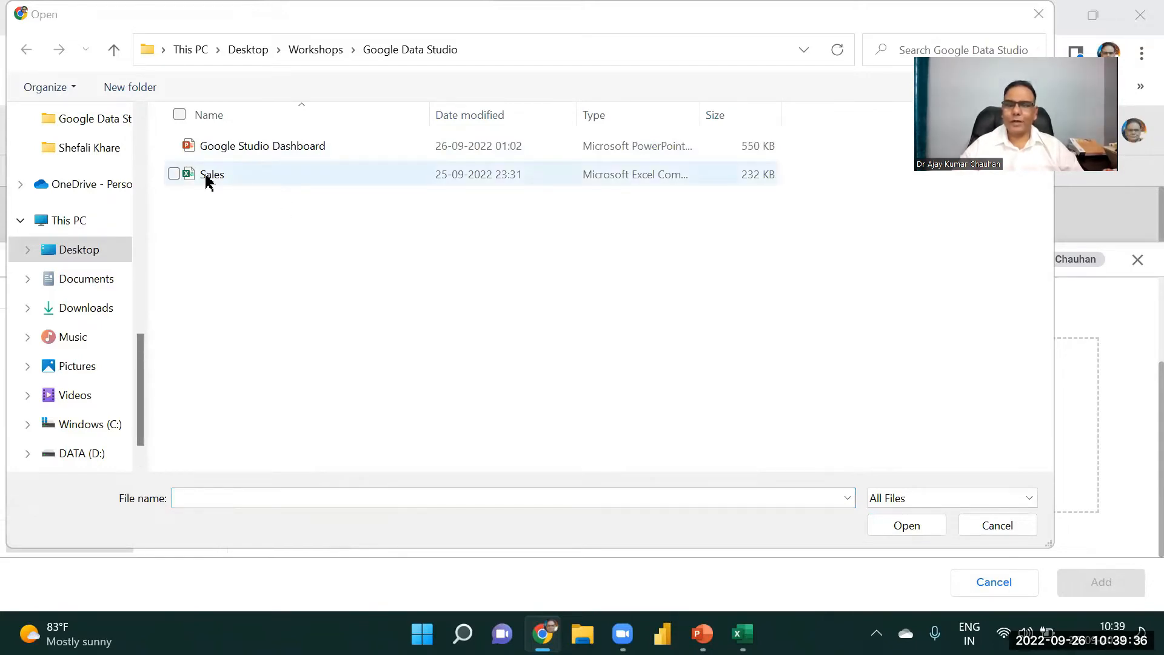
pyautogui.moveTo(545, 23); pyautogui.dragTo(588, 55)
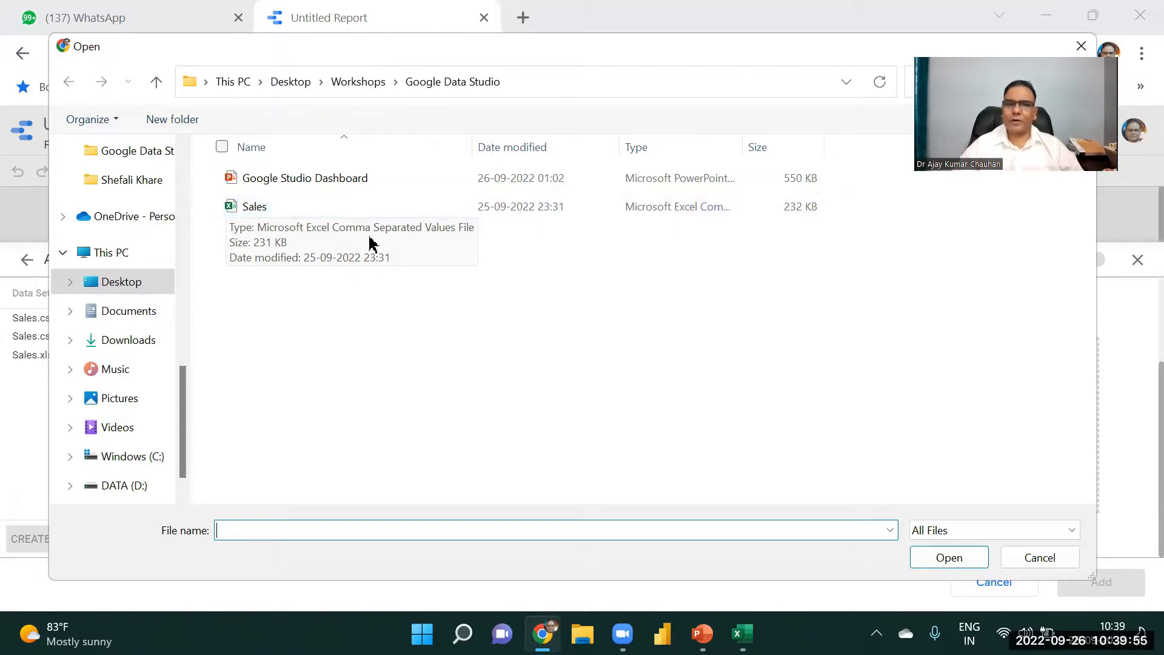
pyautogui.doubleClick(253, 207)
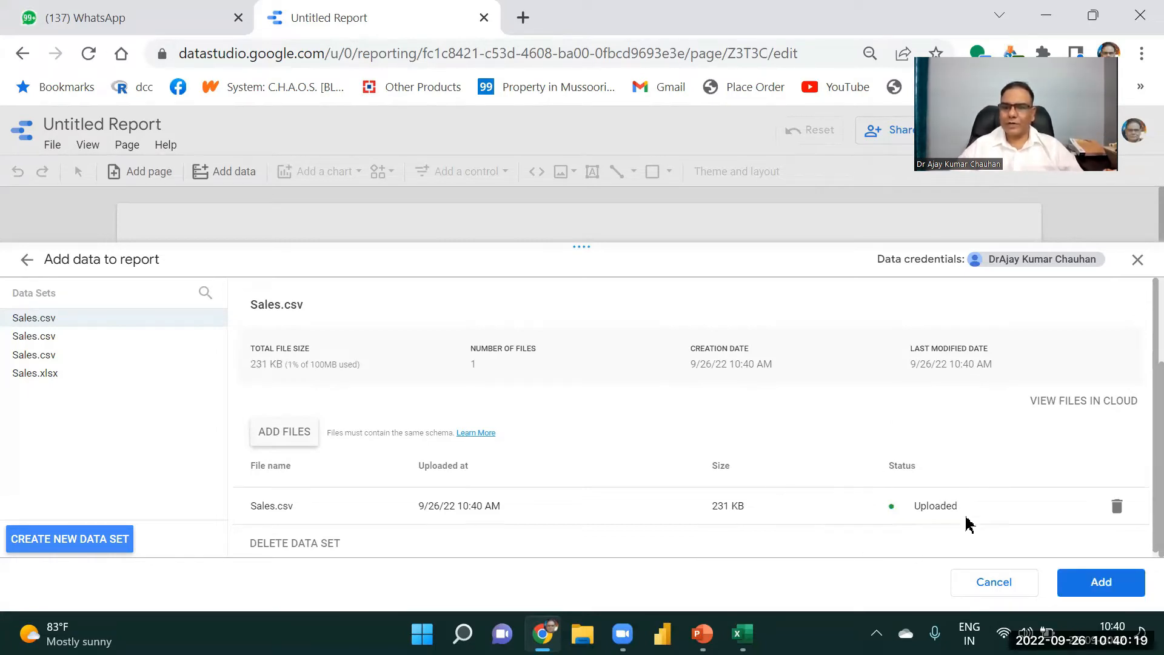
# - Add the uploaded Sales.csv data set to the report and set the add-data notice not to show again
pyautogui.click(1101, 583)
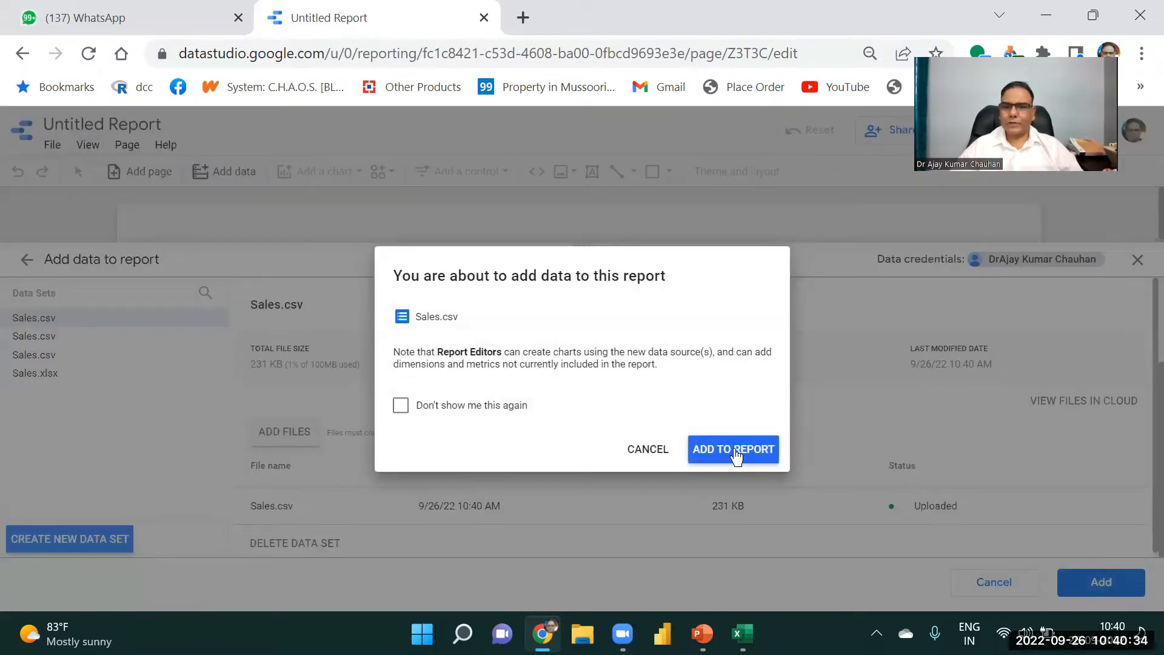
pyautogui.click(400, 405)
pyautogui.click(726, 450)
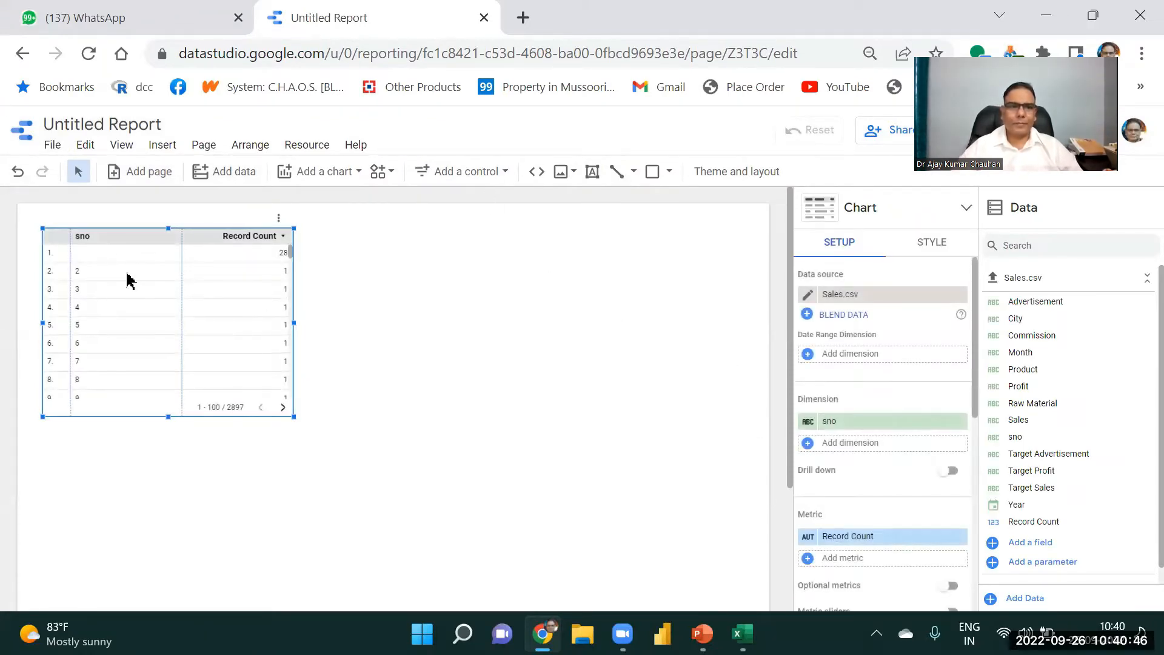
# - Delete the default sno and Record Count table from the report page
pyautogui.moveTo(136, 245); pyautogui.dragTo(352, 295)
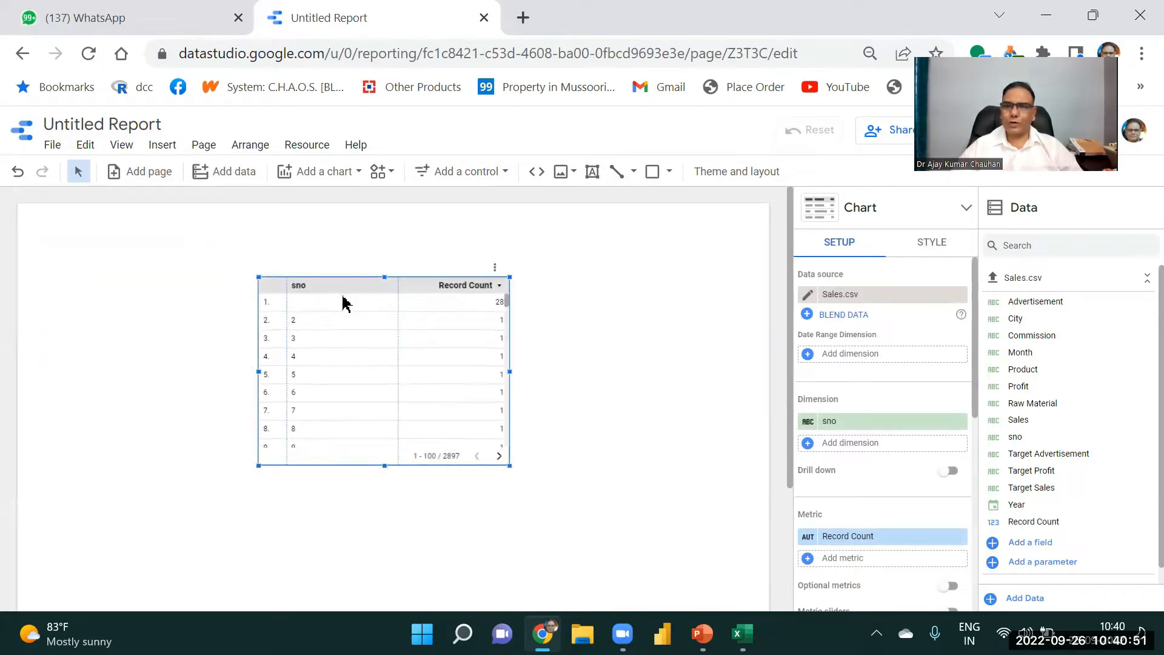
pyautogui.press('Delete')
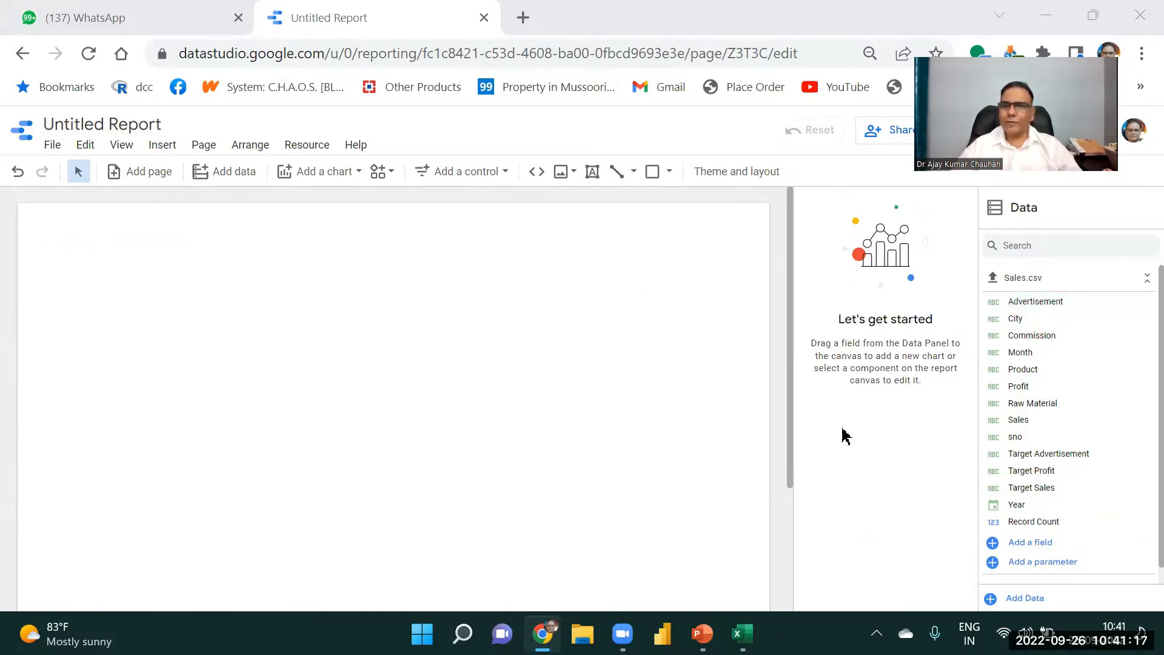
pyautogui.moveTo(790, 265); pyautogui.dragTo(804, 207)
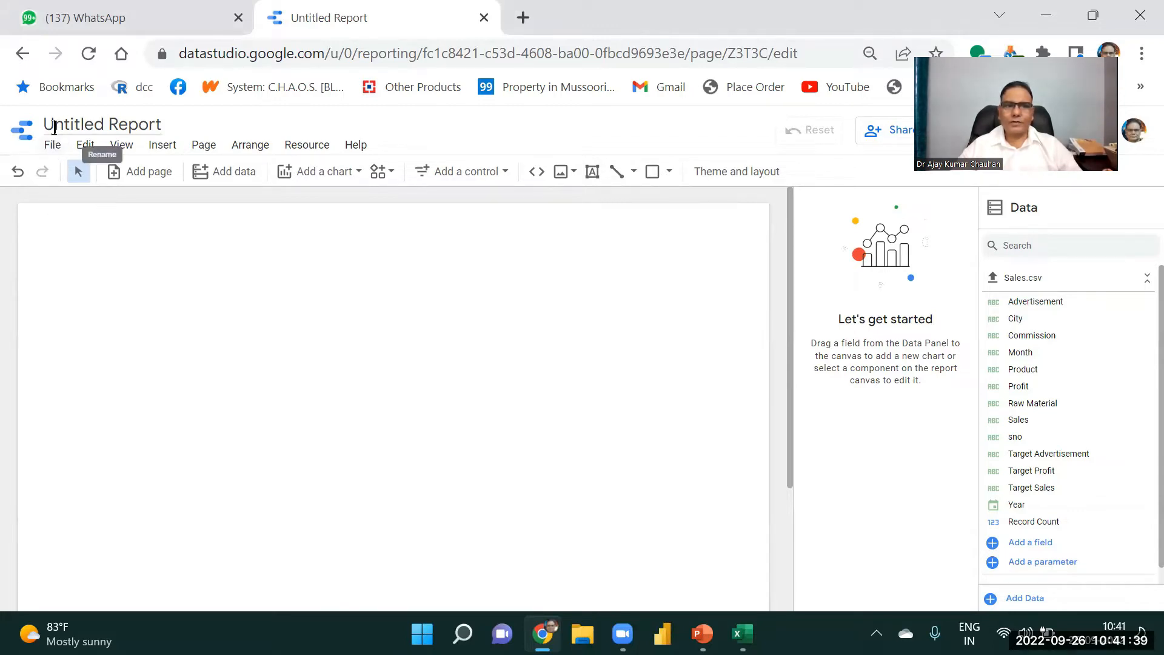
# - Rename the report as ISBR Dashboard
pyautogui.moveTo(45, 124); pyautogui.dragTo(163, 127)
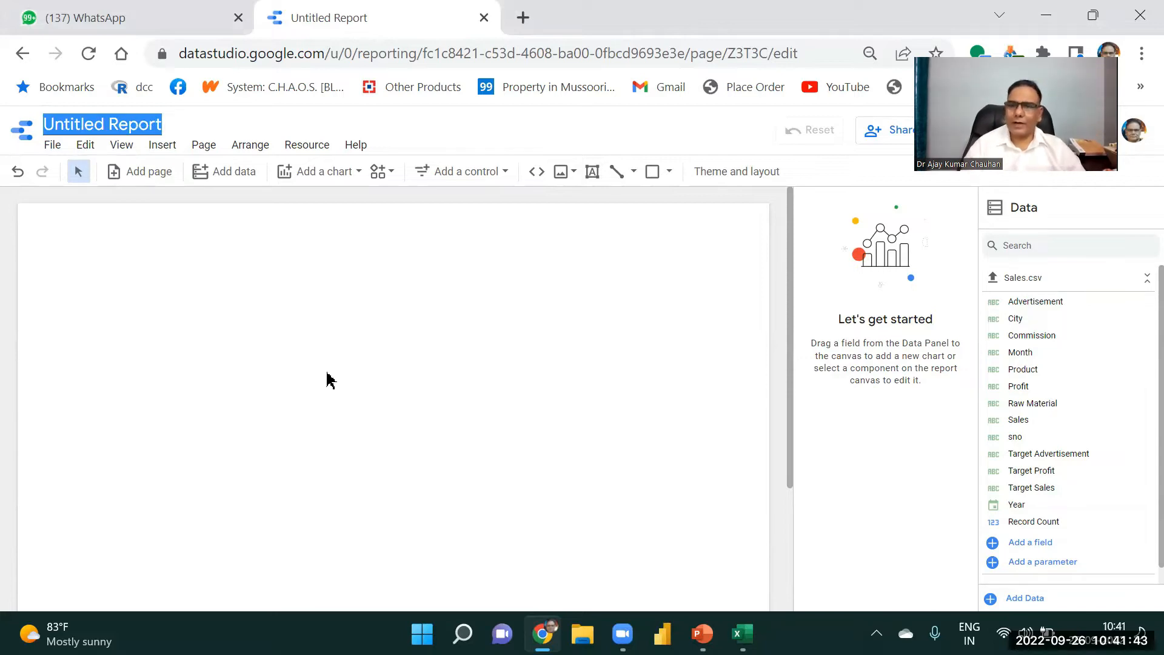
pyautogui.press('BackSpace')
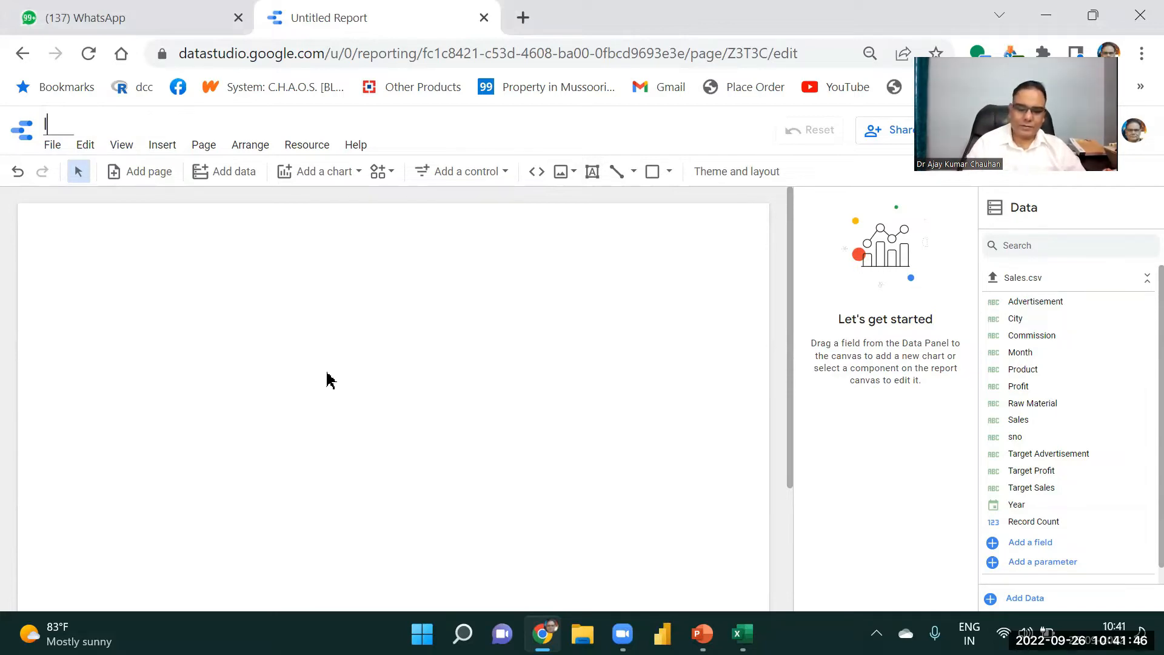
pyautogui.write('ISBR Dashboard')
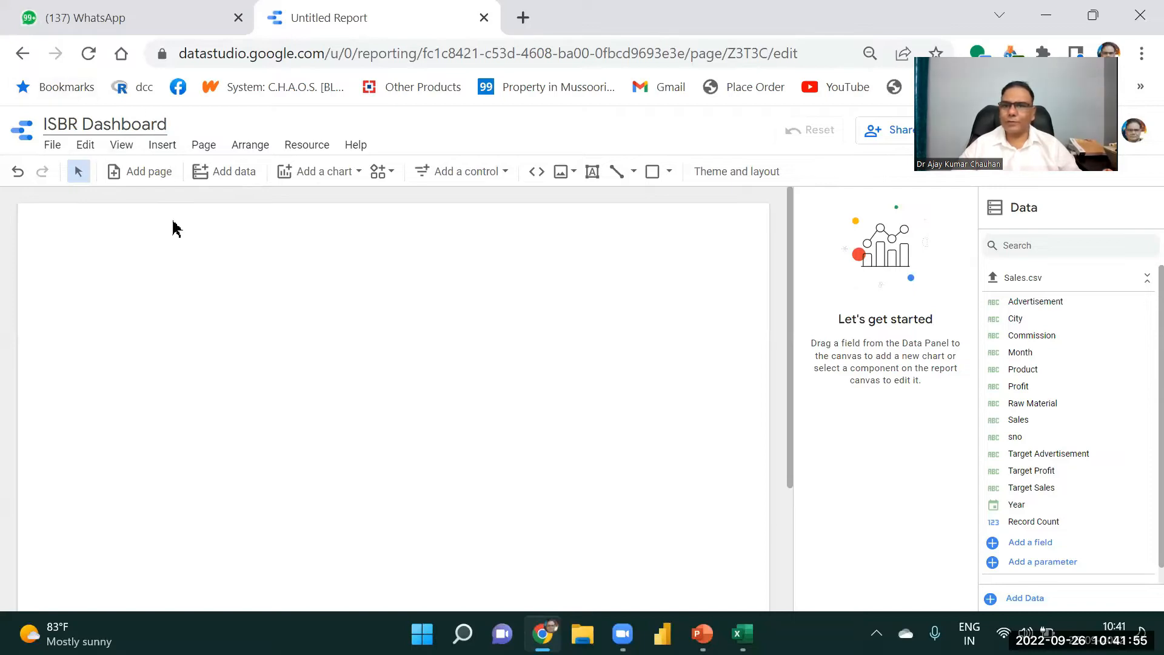
pyautogui.click(195, 134)
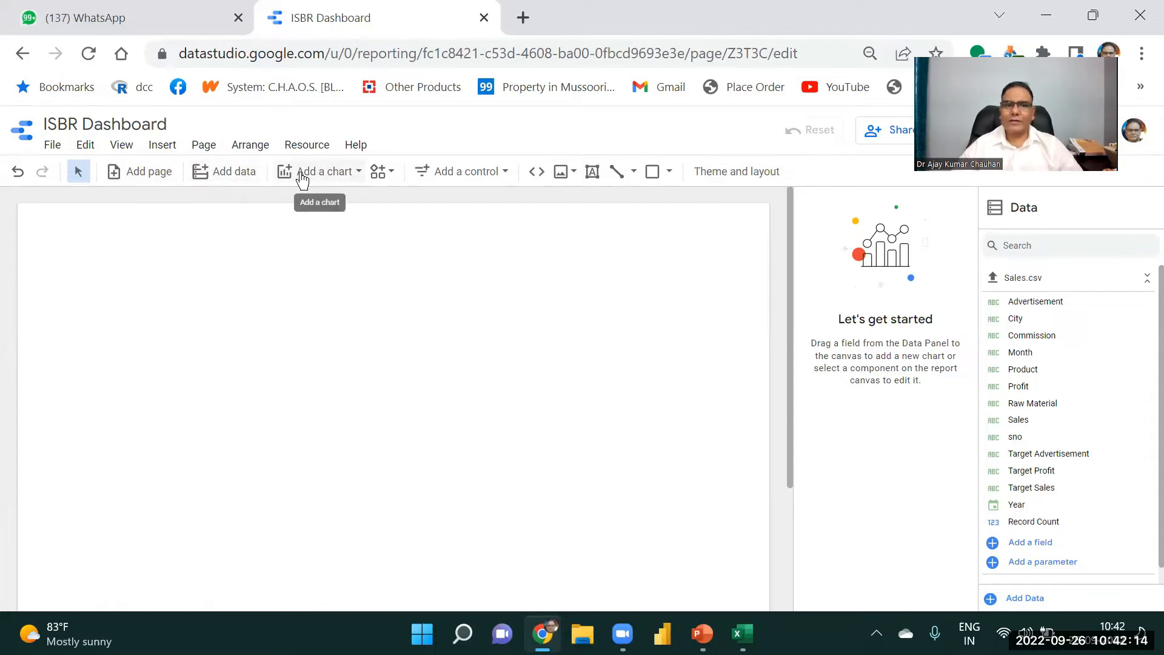
pyautogui.click(357, 173)
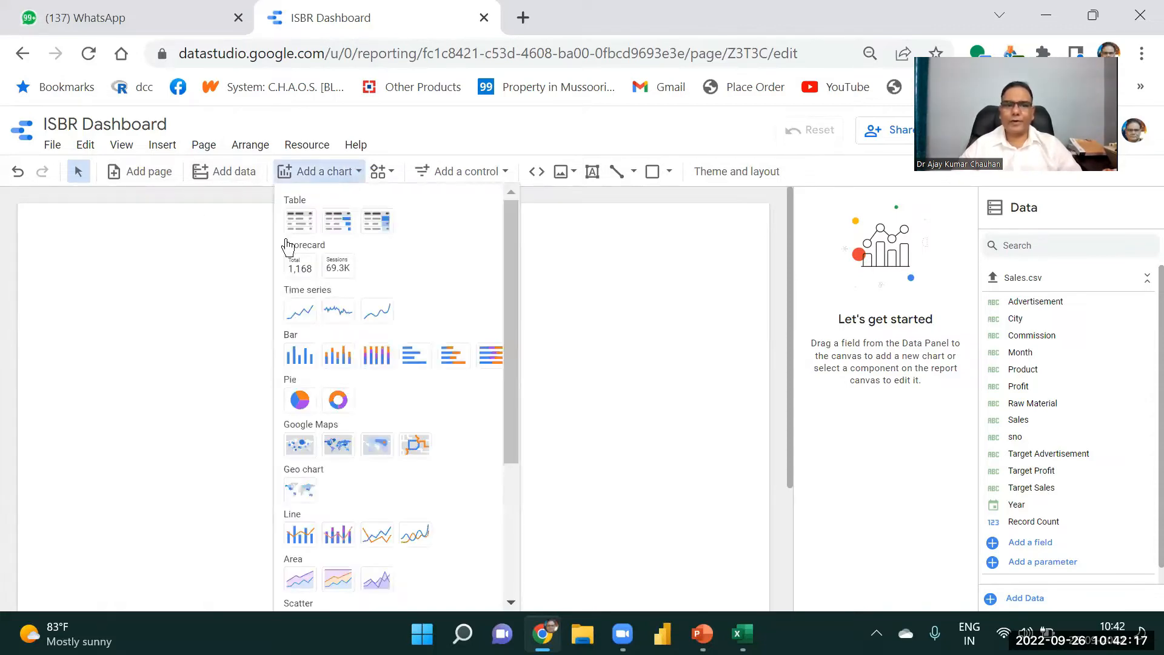
pyautogui.click(176, 273)
pyautogui.click(162, 147)
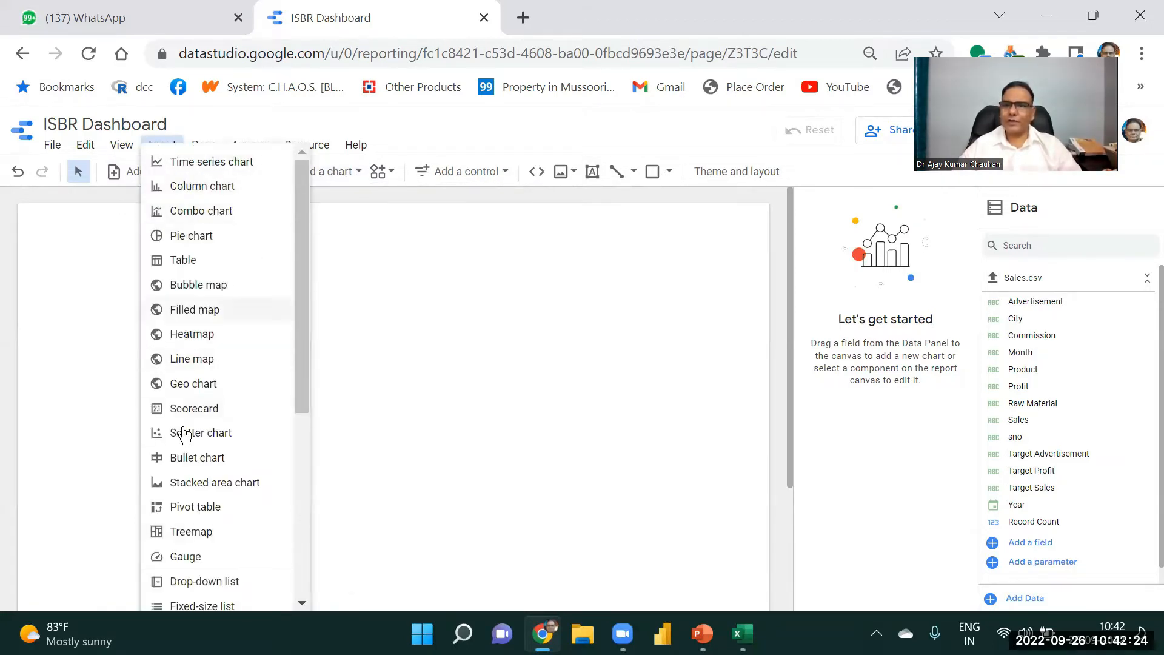
pyautogui.moveTo(303, 242); pyautogui.dragTo(301, 468)
pyautogui.moveTo(302, 363); pyautogui.dragTo(291, 135)
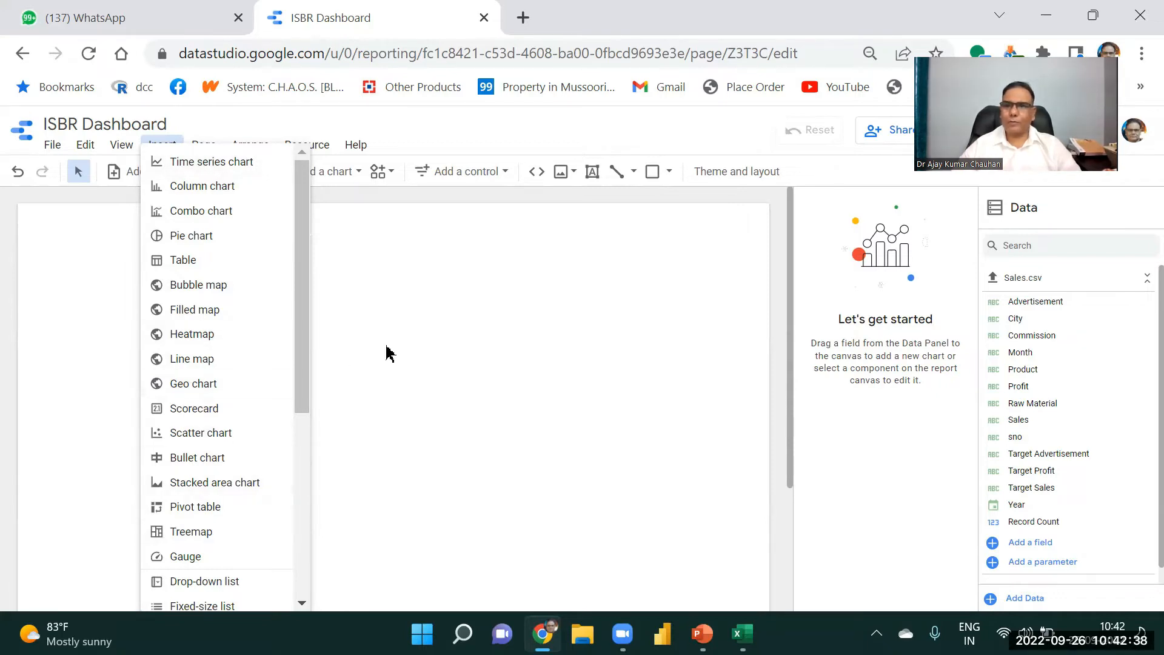
pyautogui.click(396, 319)
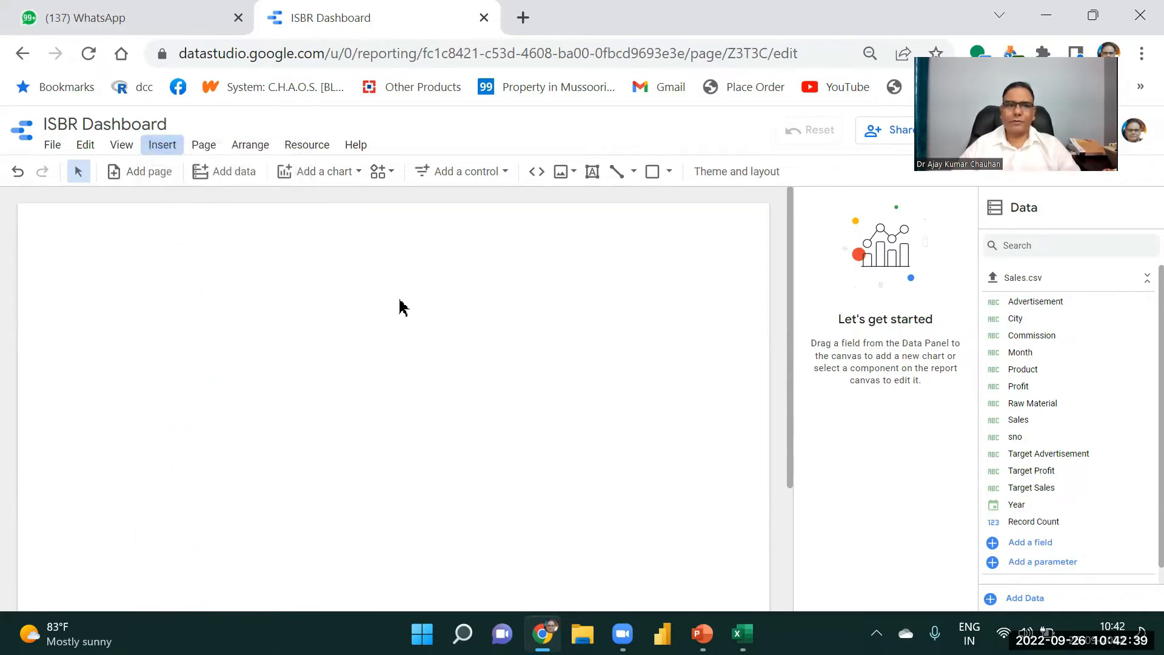
# - Insert a table with bars at the upper-left corner of the report page
pyautogui.click(353, 176)
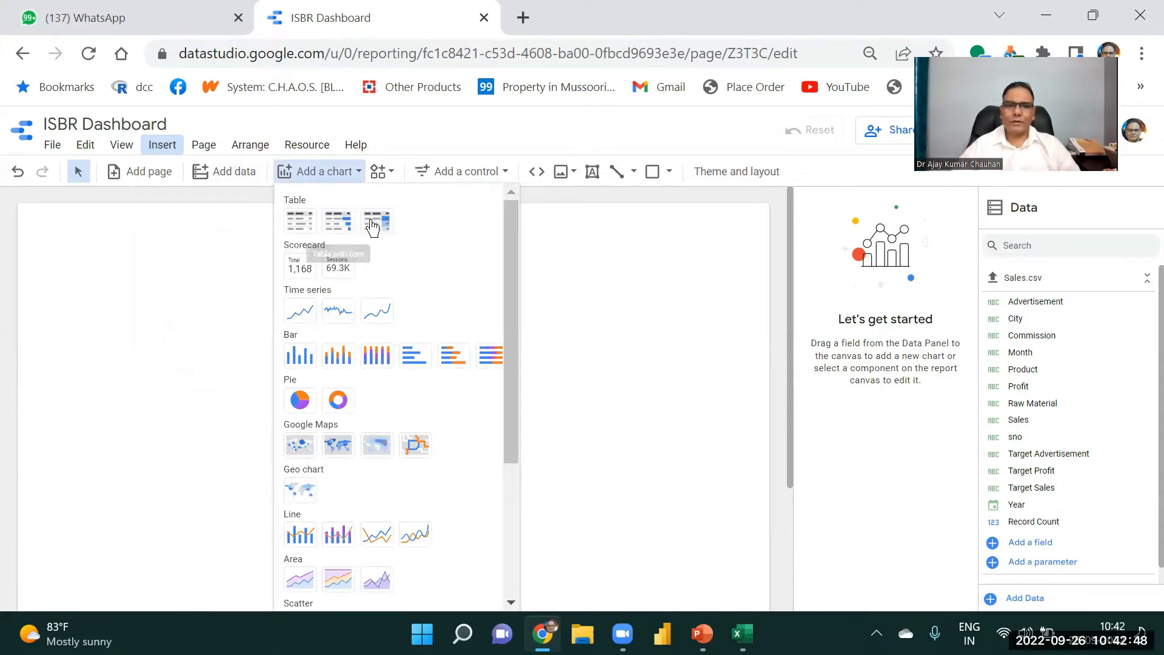
pyautogui.click(335, 228)
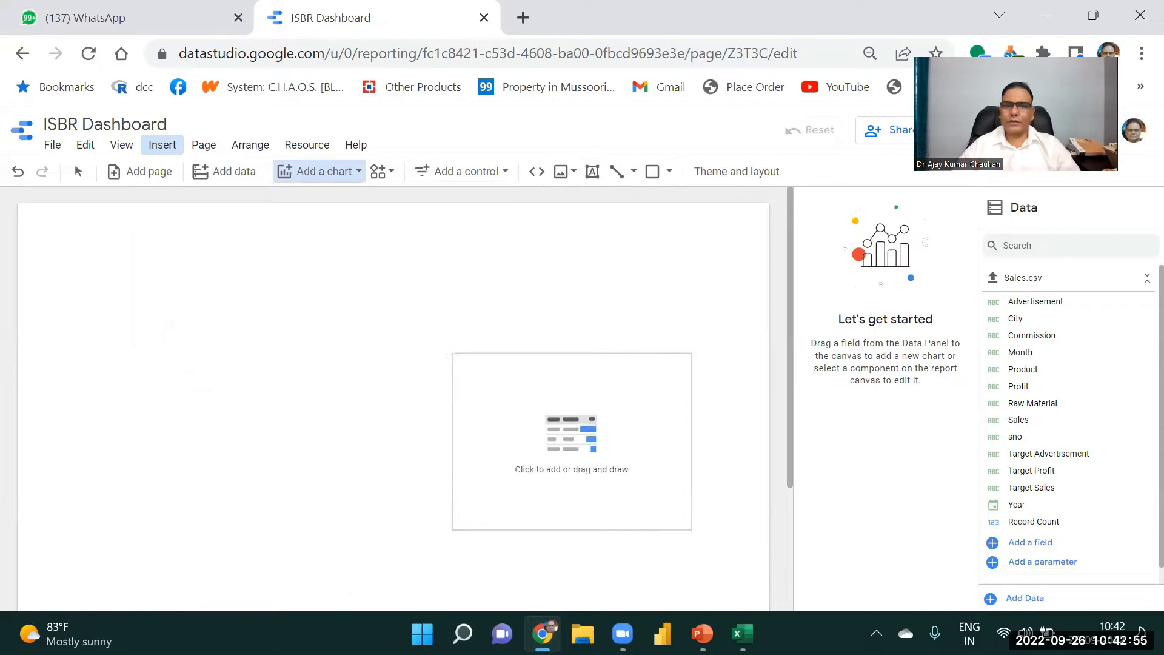
pyautogui.click(27, 207)
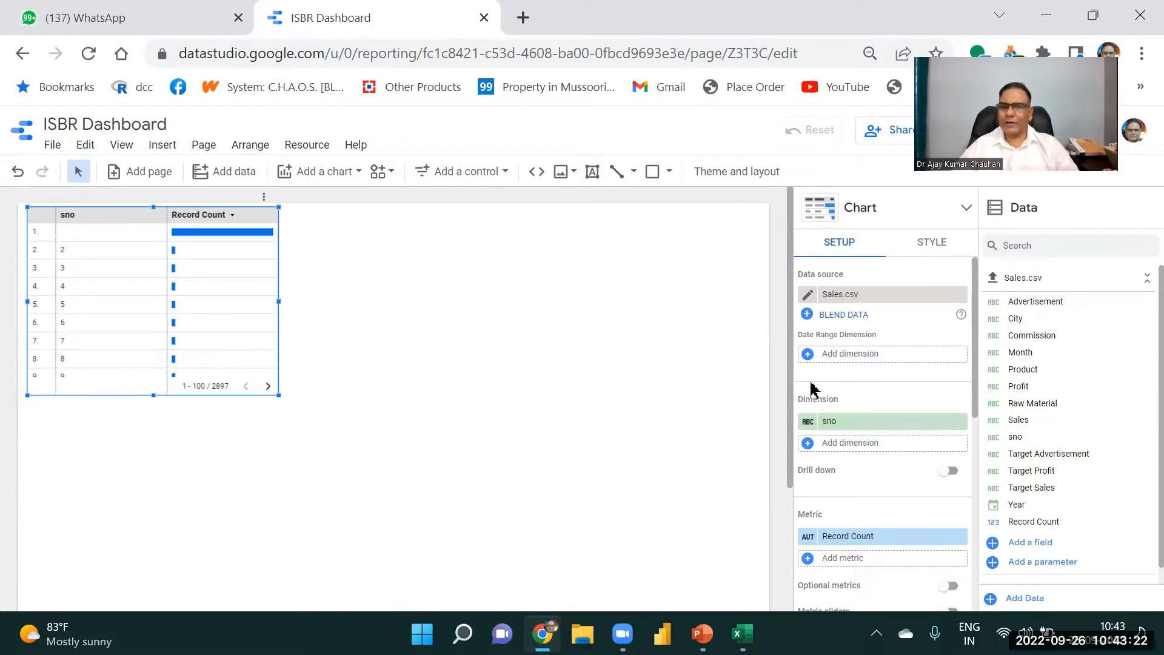
# - Replace the bar table's sno dimension with Product
pyautogui.click(934, 429)
pyautogui.moveTo(966, 432); pyautogui.dragTo(945, 410)
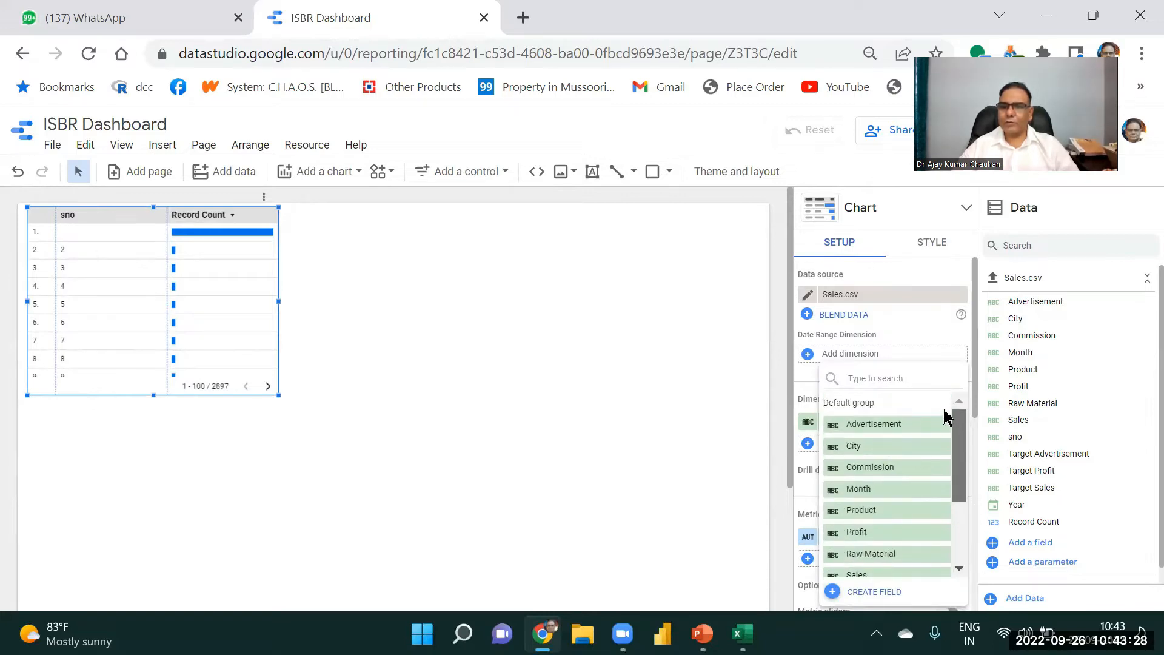
pyautogui.click(871, 511)
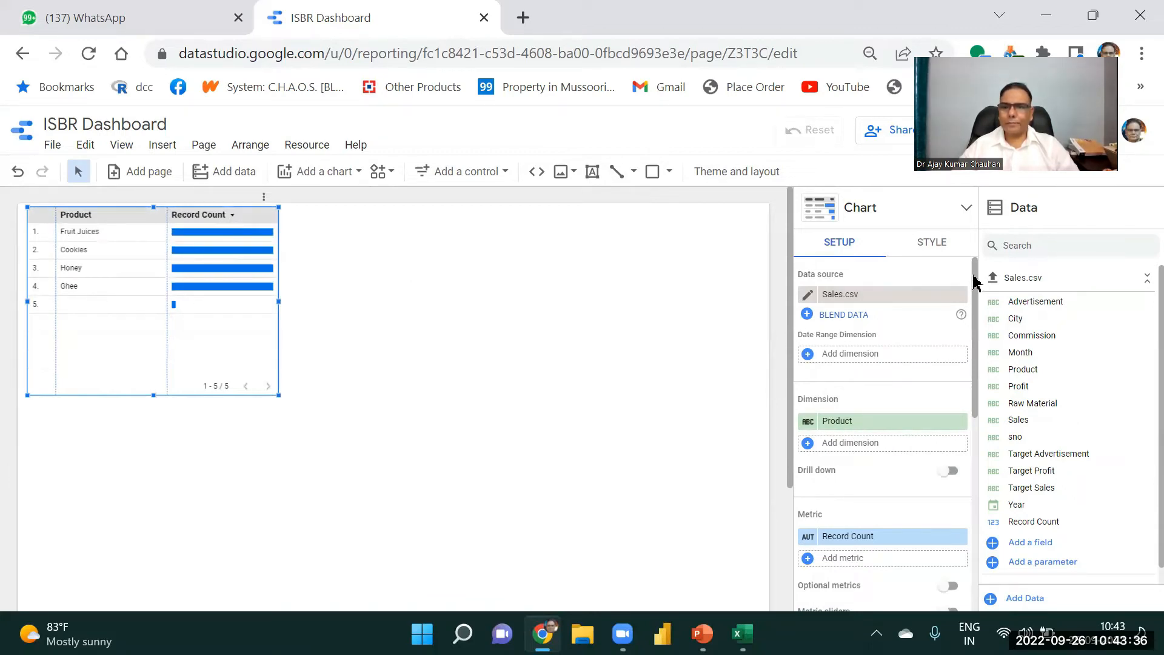
# - Replace the bar table's Record Count metric with Sales
pyautogui.scroll(-1, 973, 301)
pyautogui.scroll(-3, 972, 302)
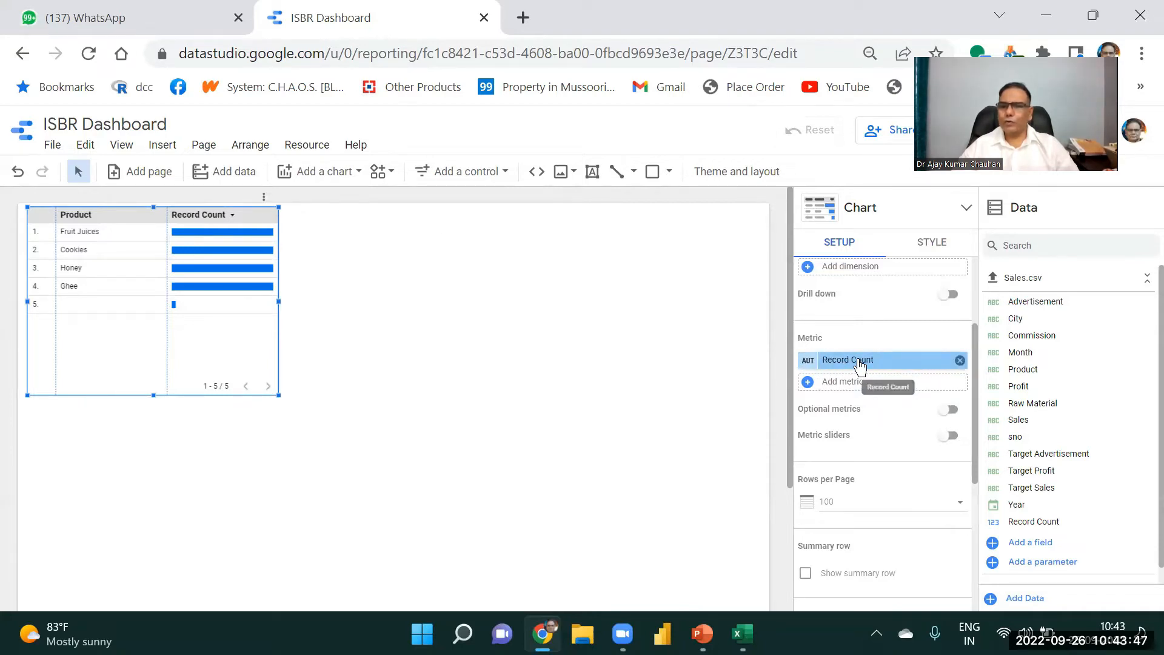
pyautogui.click(924, 364)
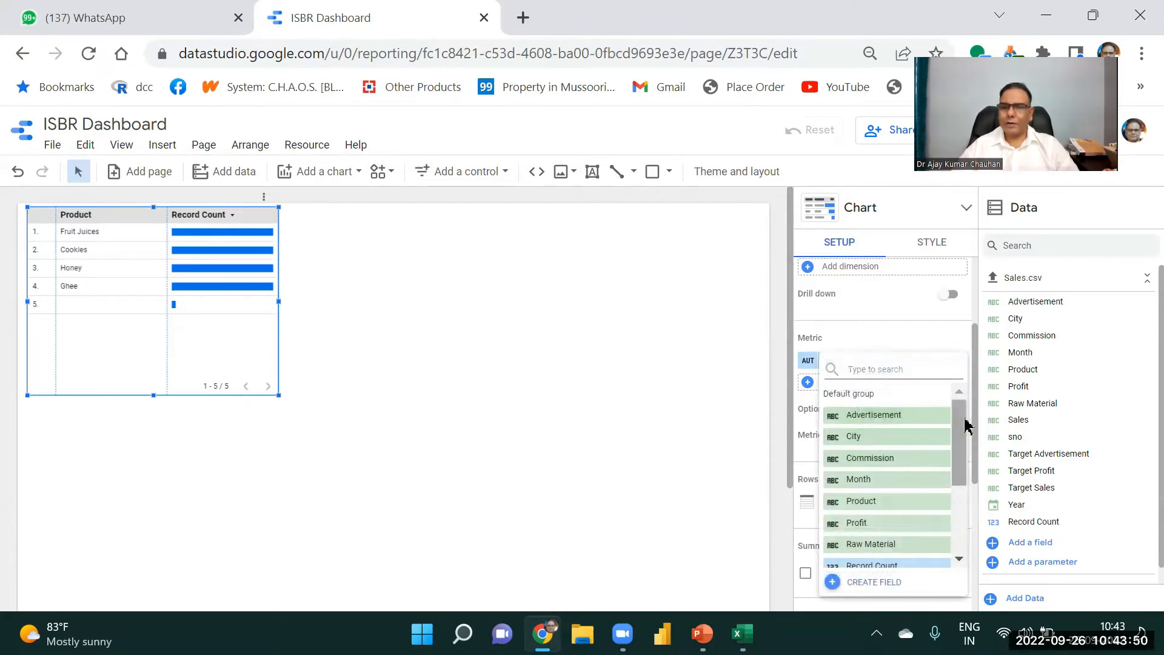
pyautogui.scroll(-3, 959, 447)
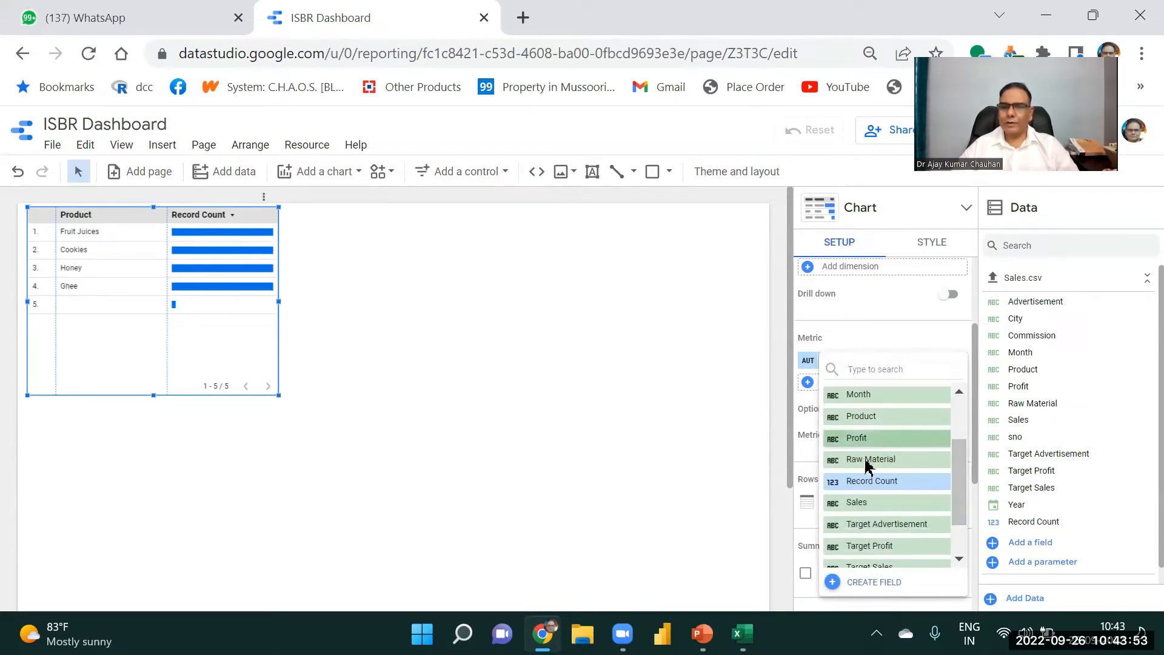
pyautogui.click(857, 503)
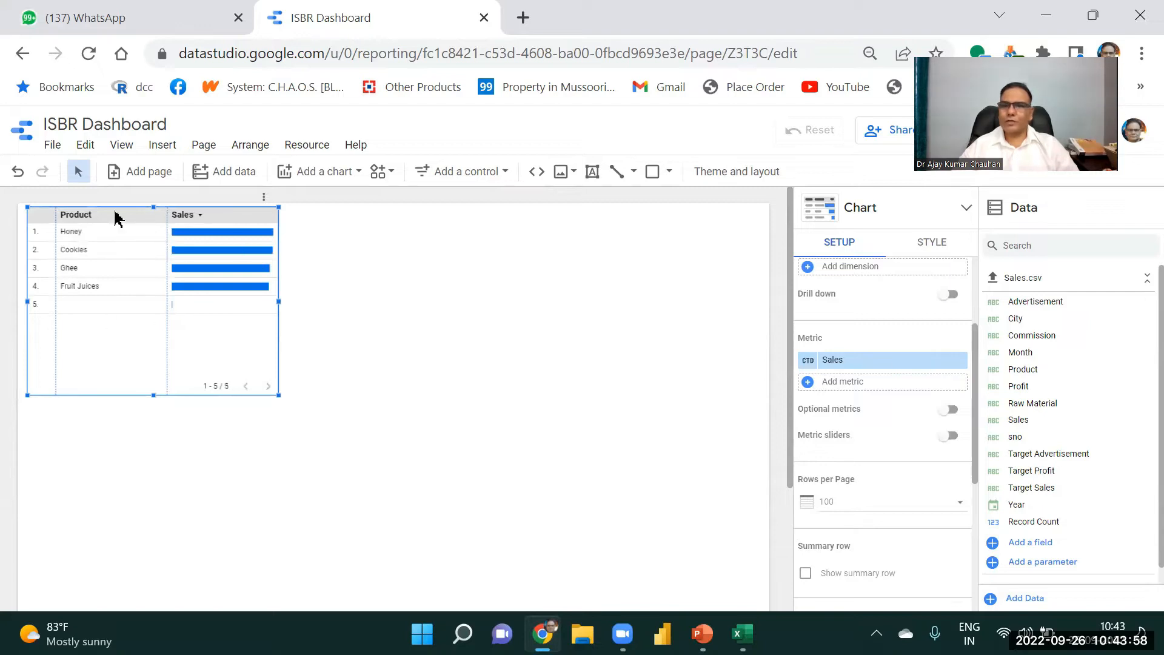
# - Shorten and slightly widen the bar table, and narrow its Product column to give the Sales bars more room
pyautogui.moveTo(153, 395); pyautogui.dragTo(155, 318)
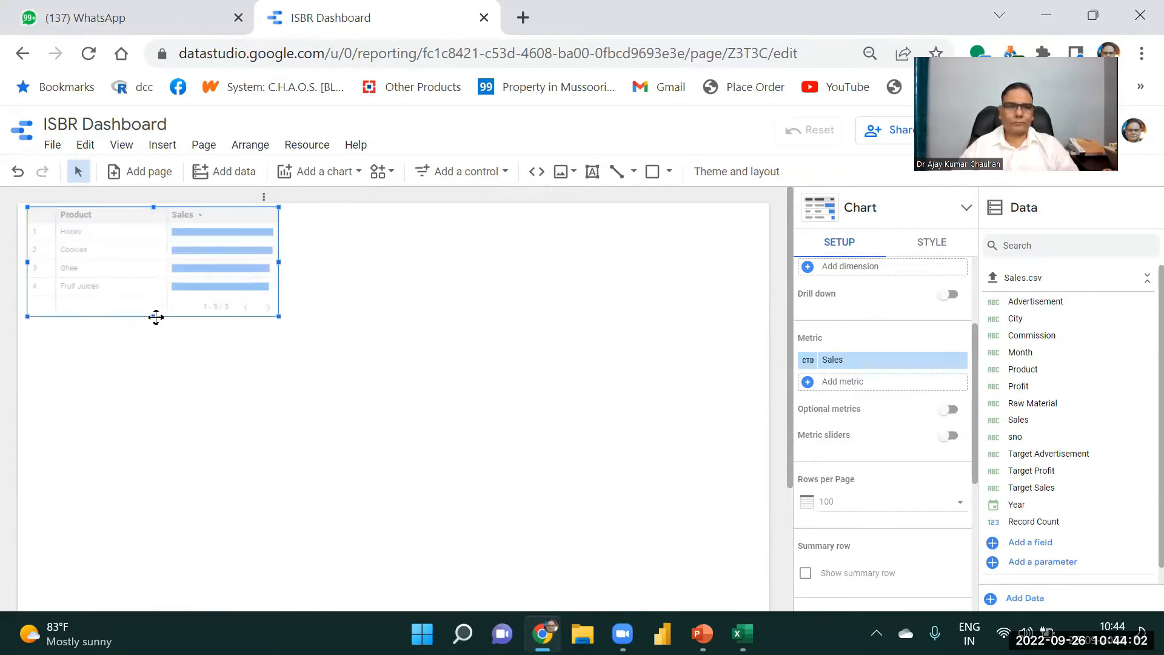
pyautogui.moveTo(276, 262); pyautogui.dragTo(298, 264)
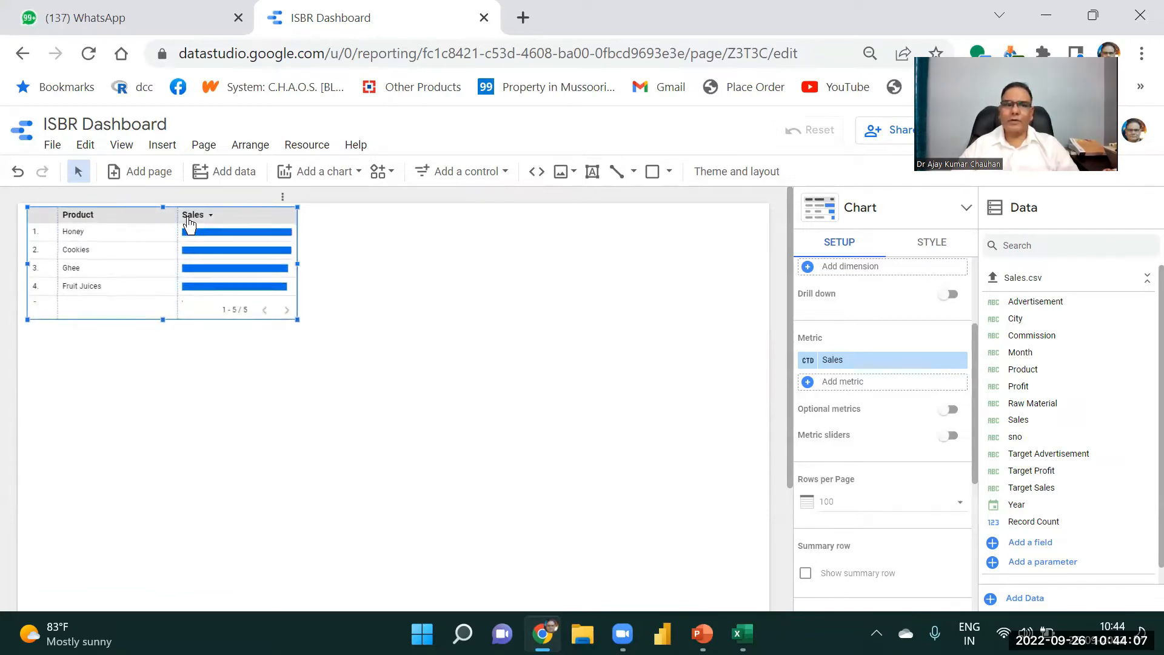
pyautogui.moveTo(177, 220); pyautogui.dragTo(142, 244)
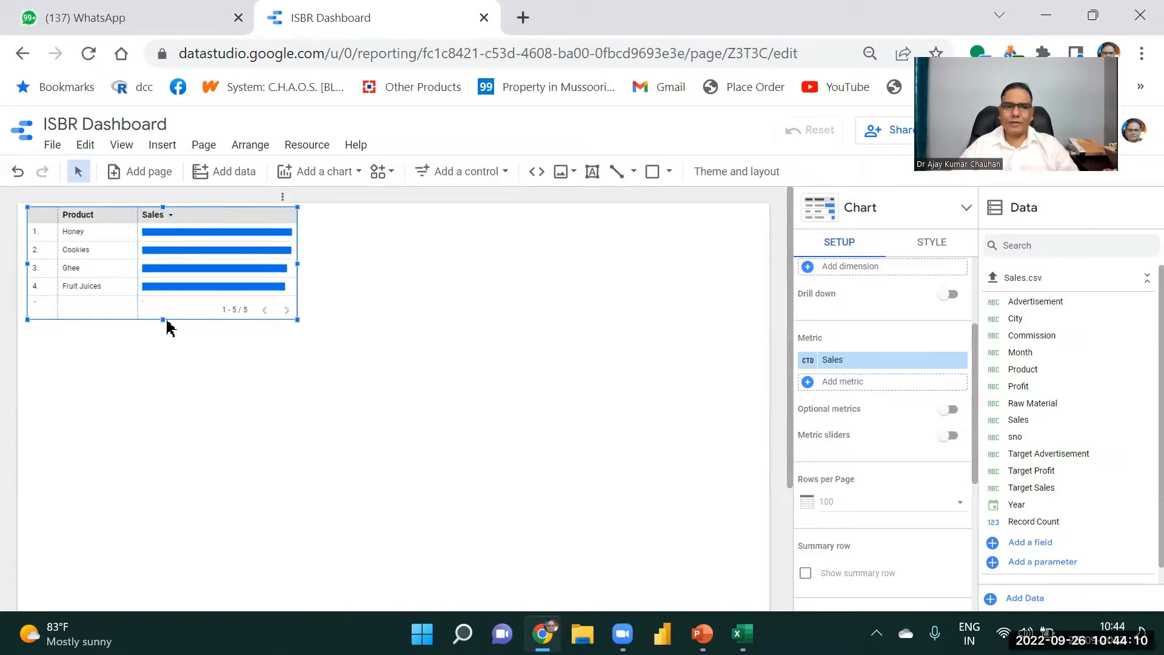
pyautogui.moveTo(163, 319); pyautogui.dragTo(163, 320)
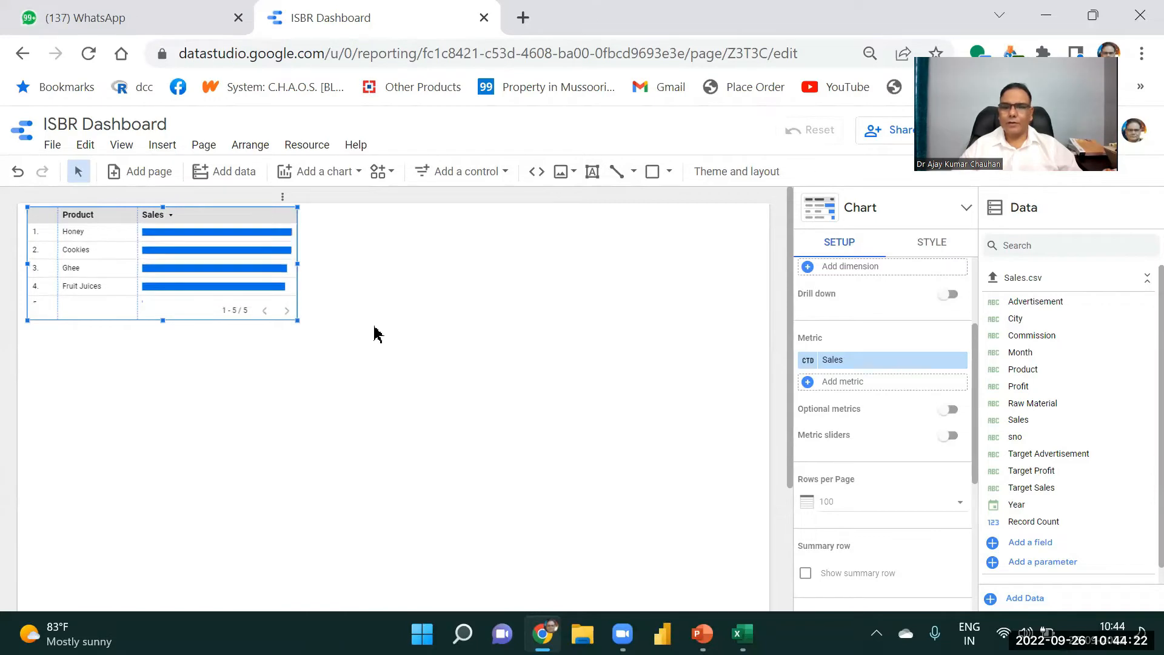
# - Set the bar table's header background color to orange and its cell border color to amber
pyautogui.click(930, 251)
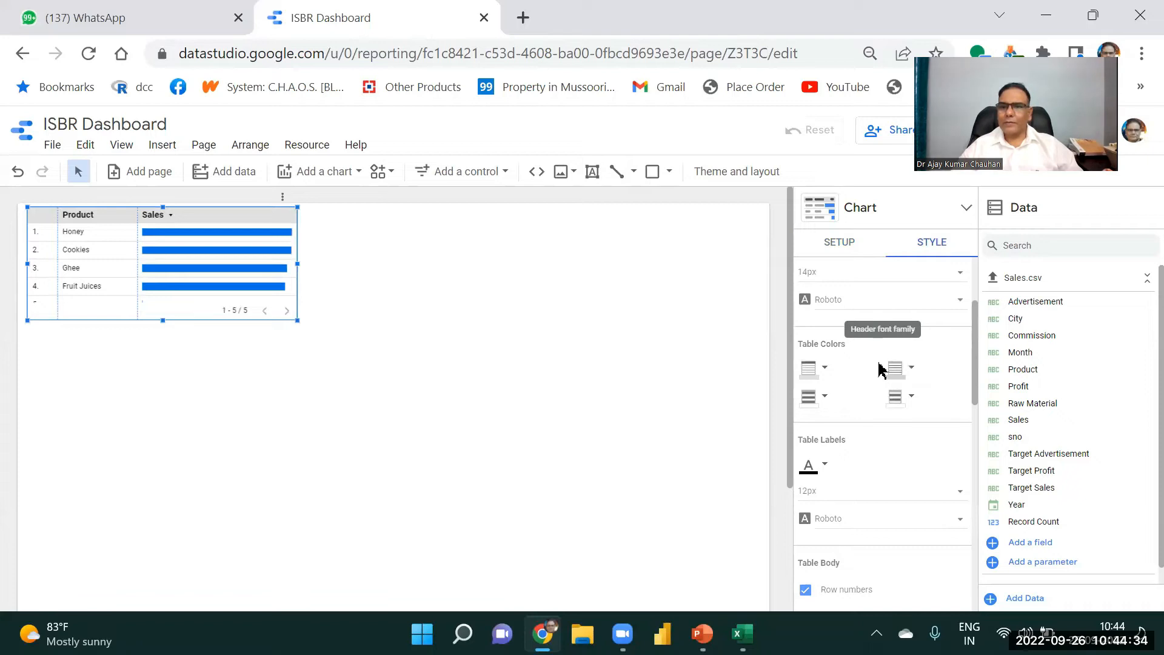
pyautogui.scroll(-1, 977, 347)
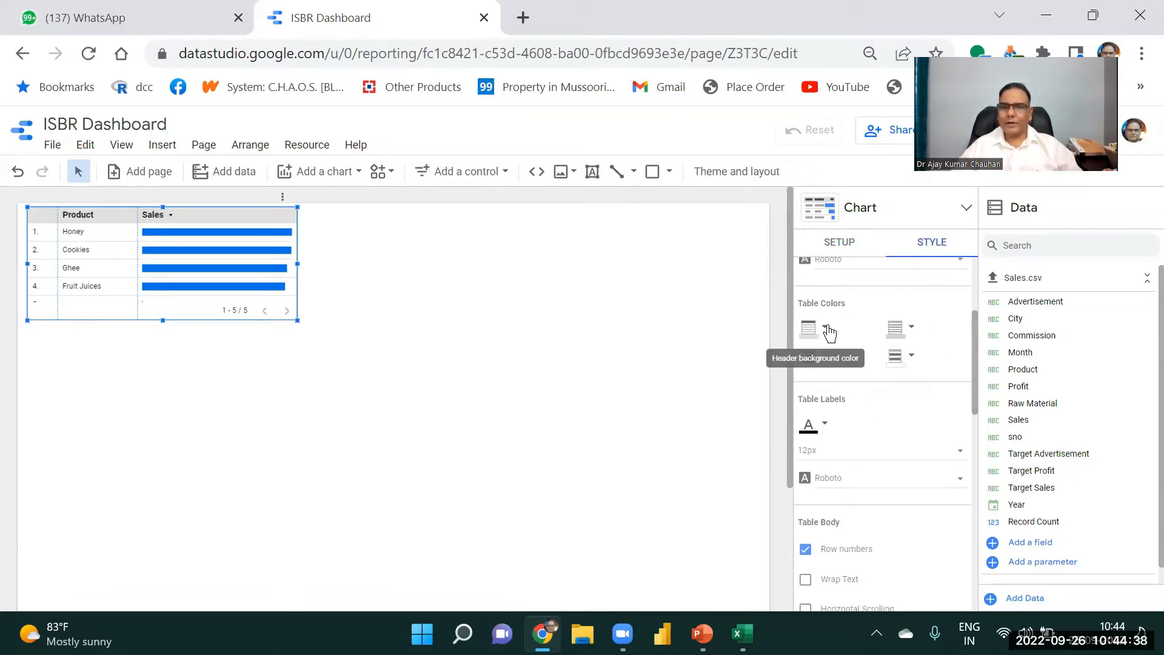
pyautogui.click(829, 332)
pyautogui.click(892, 409)
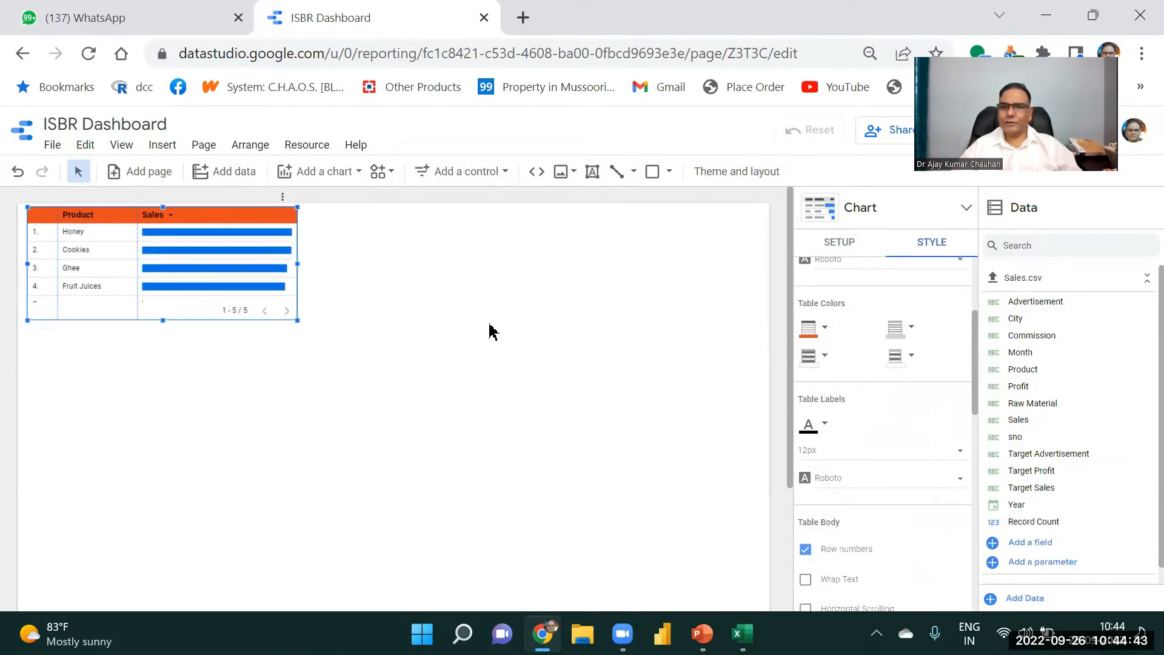
pyautogui.click(911, 331)
pyautogui.click(990, 403)
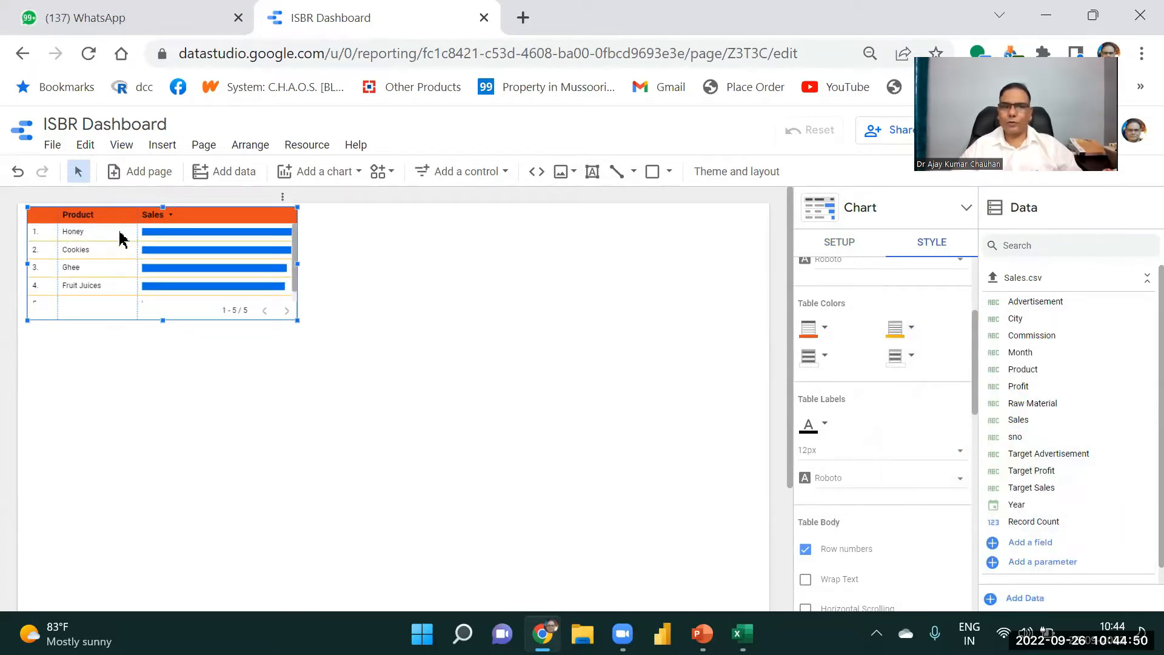
# - Color the bar table's even rows gray and its odd rows amber
pyautogui.click(912, 356)
pyautogui.click(958, 418)
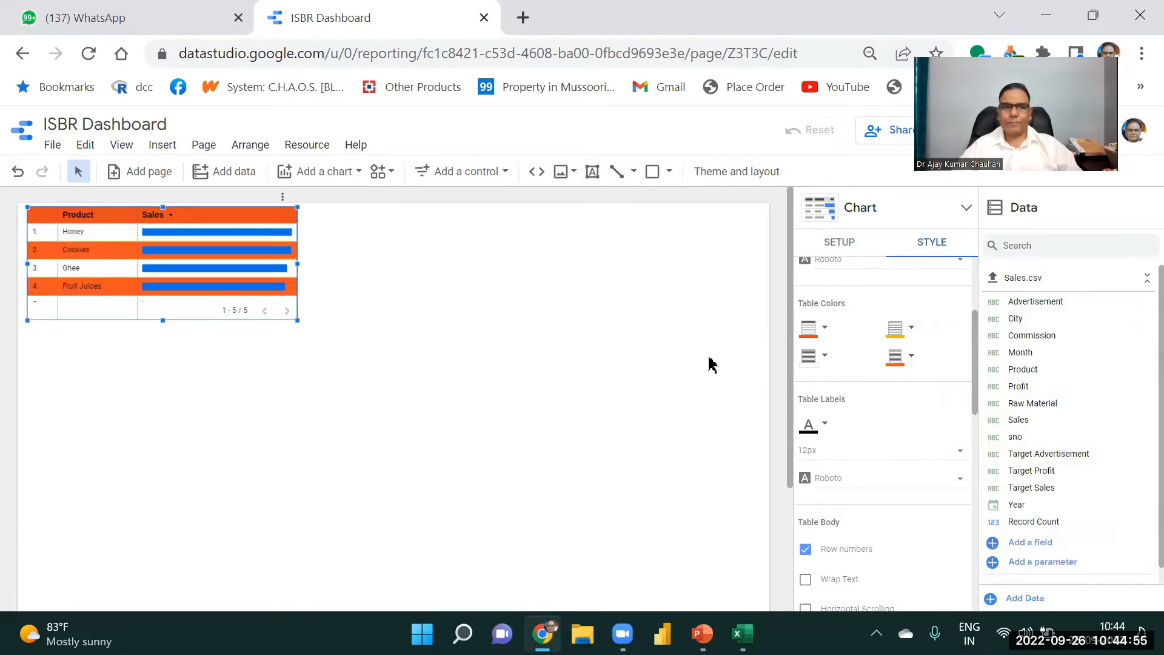
pyautogui.click(897, 358)
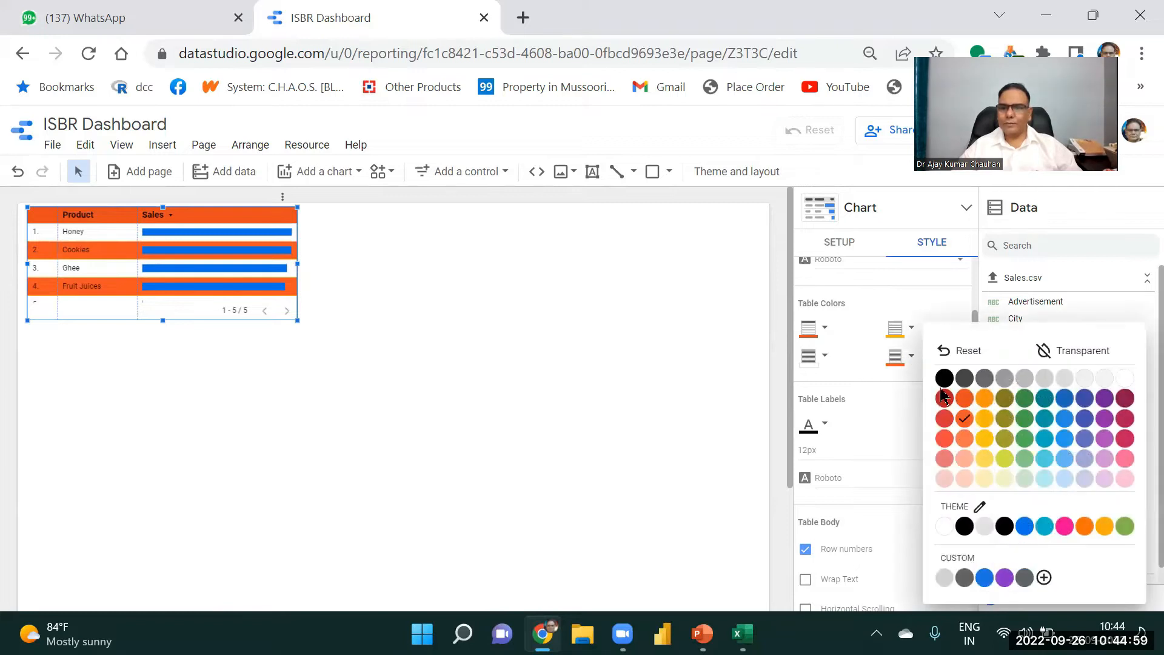
pyautogui.click(1025, 379)
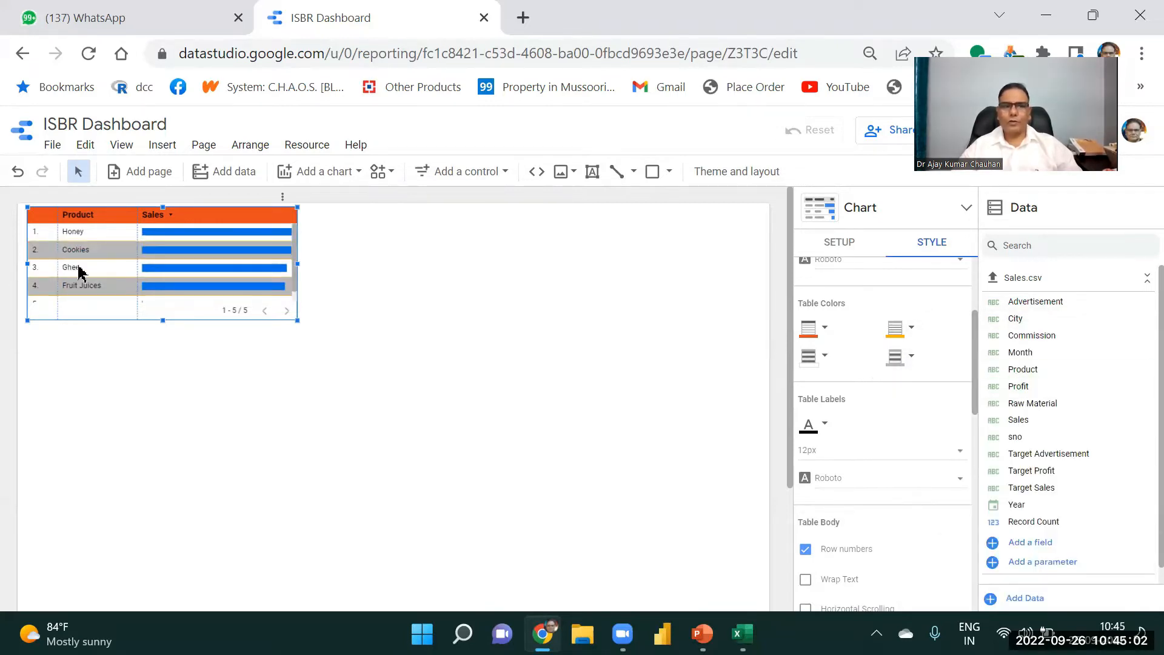
pyautogui.click(824, 358)
pyautogui.click(898, 438)
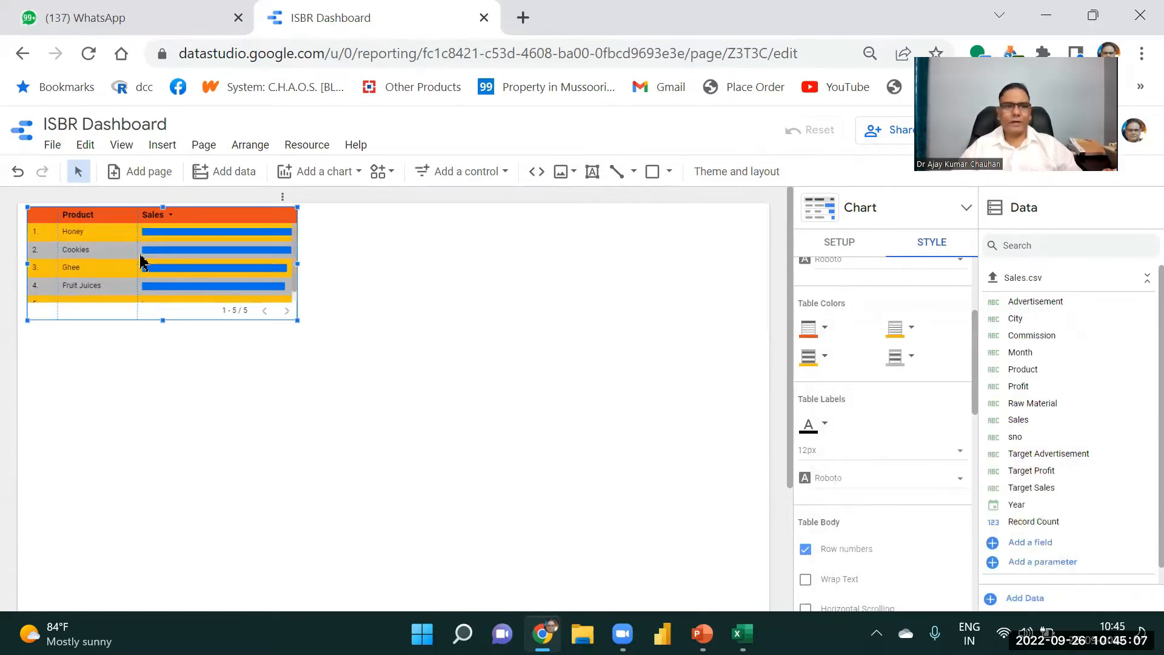
pyautogui.click(307, 333)
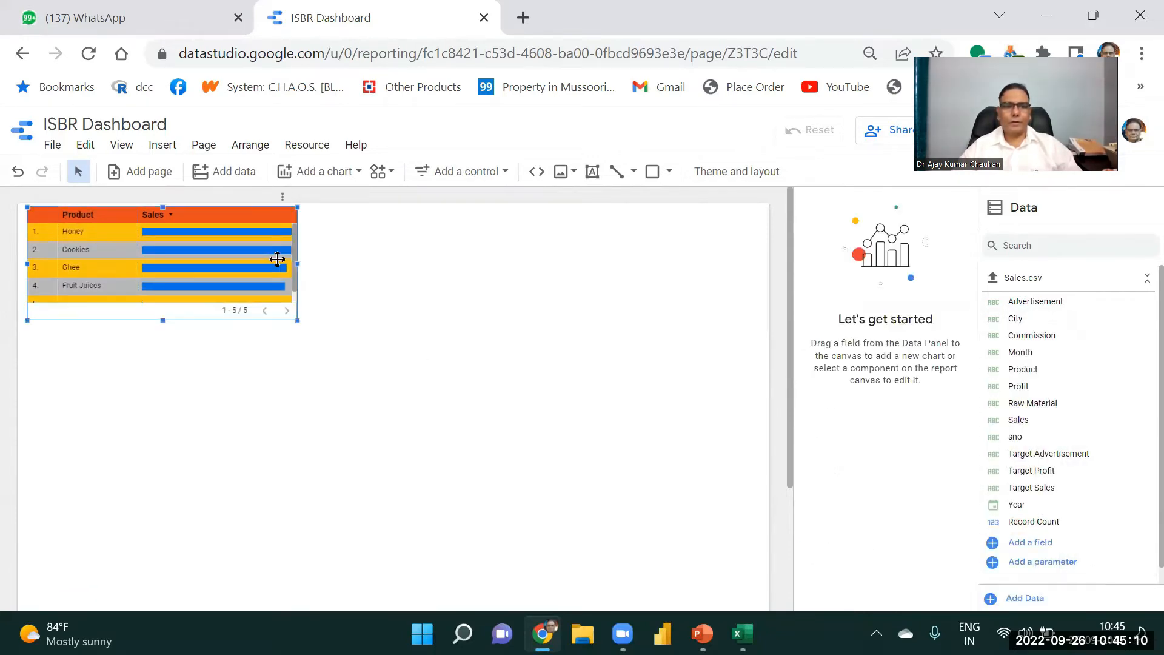
# - Show the numbers beside the Sales bars in the bar table
pyautogui.click(156, 315)
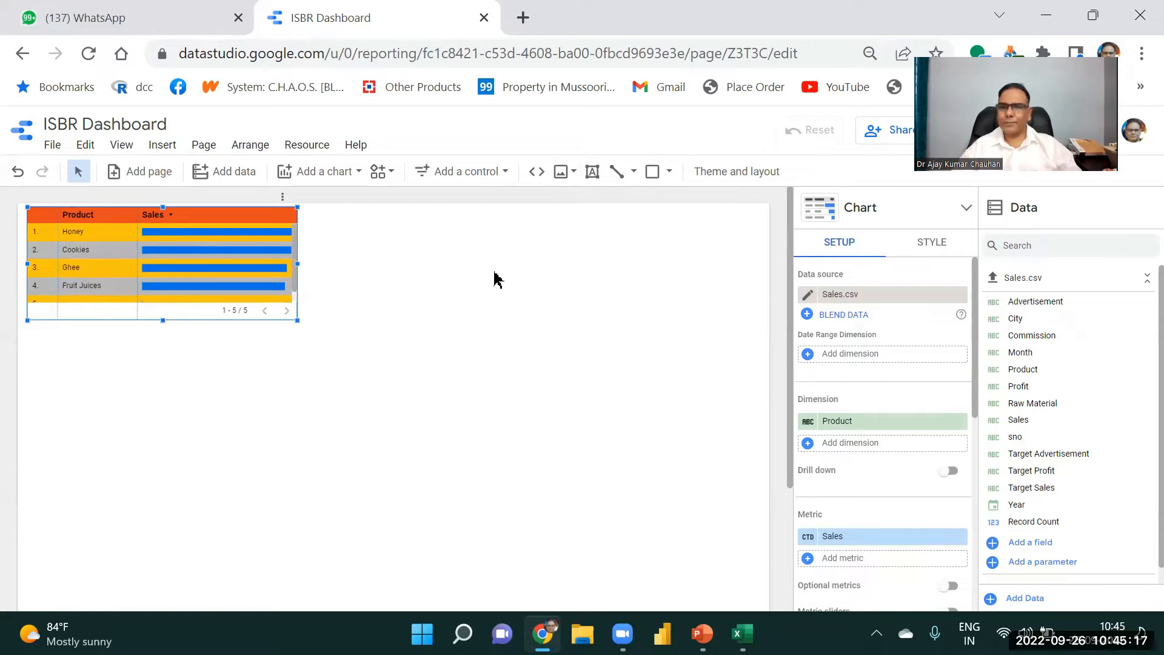
pyautogui.click(937, 249)
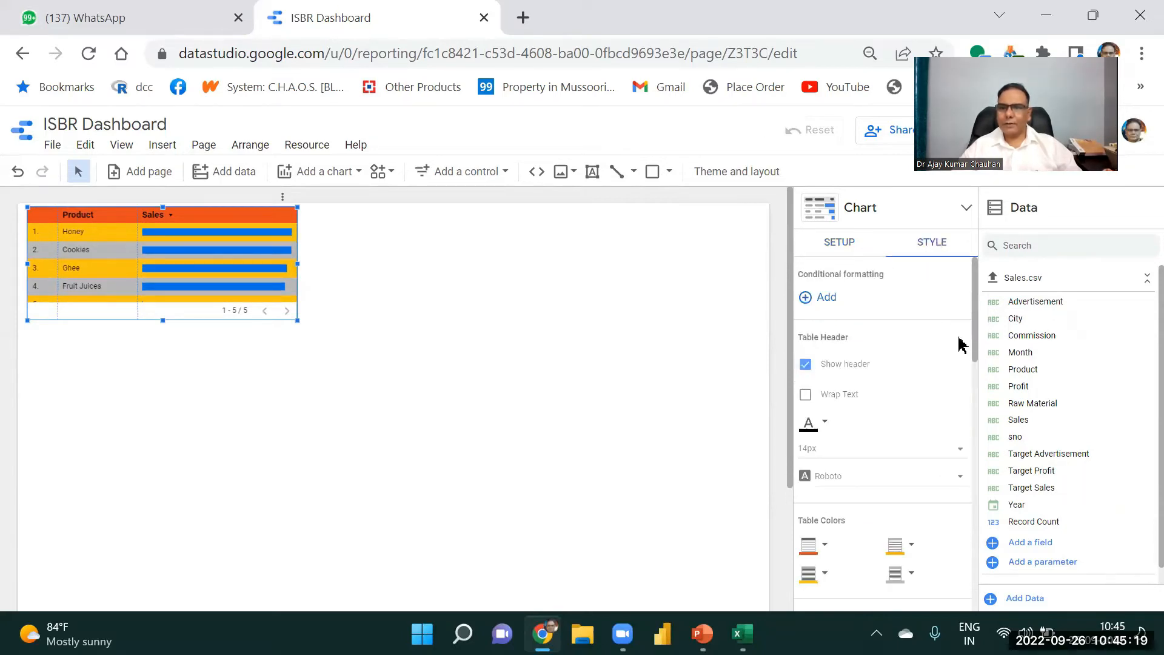
pyautogui.moveTo(973, 309); pyautogui.dragTo(975, 388)
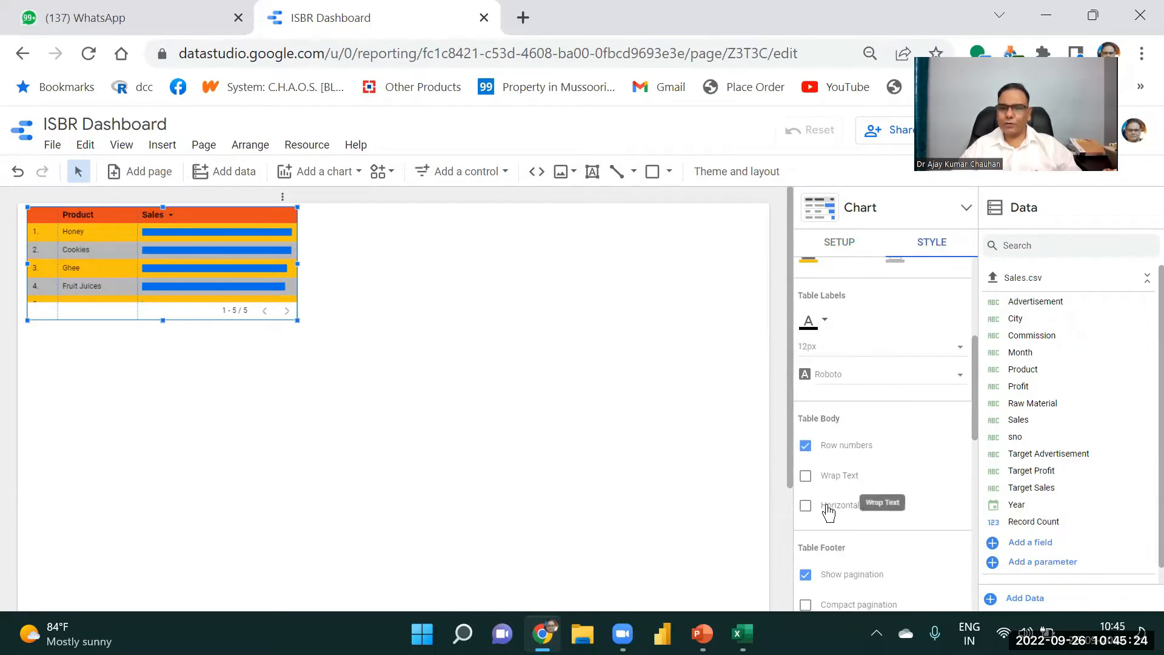
pyautogui.moveTo(974, 382); pyautogui.dragTo(991, 538)
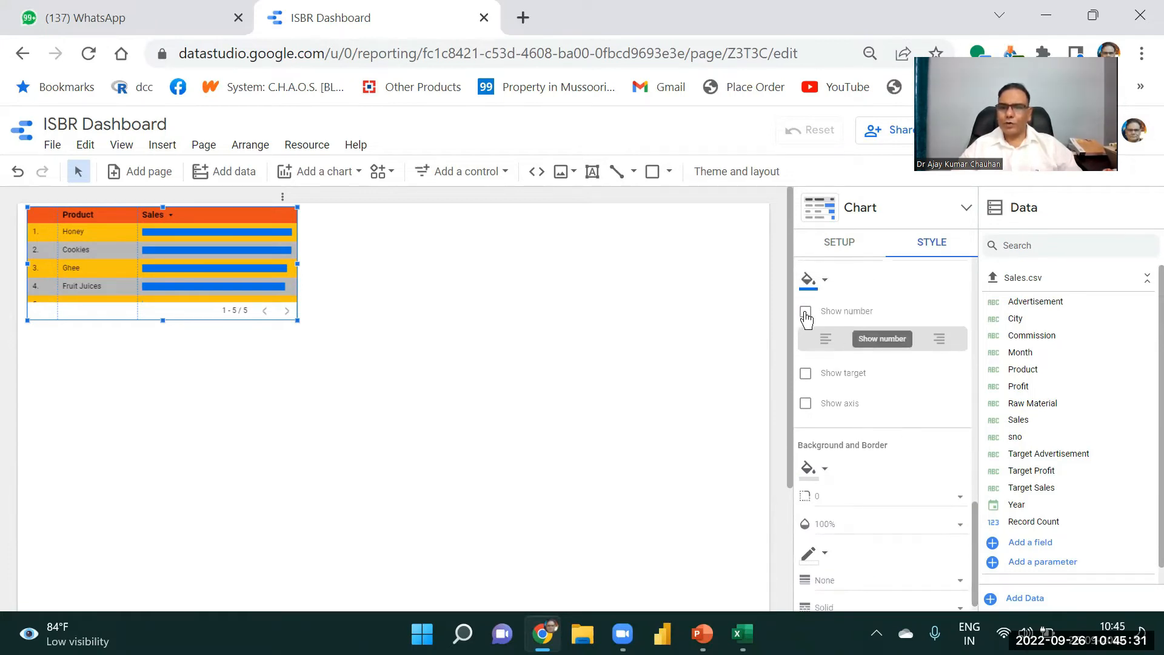
pyautogui.click(805, 311)
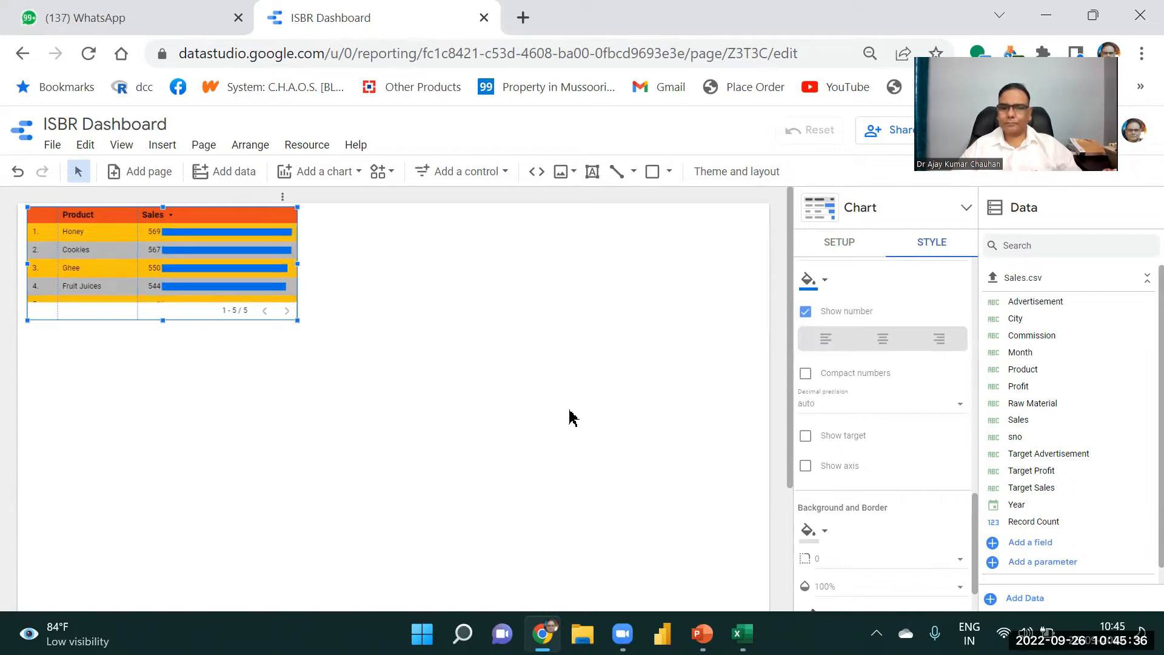
# - Set the bar table's chart background to dark gray after trying amber
pyautogui.moveTo(977, 520); pyautogui.dragTo(978, 540)
pyautogui.click(824, 332)
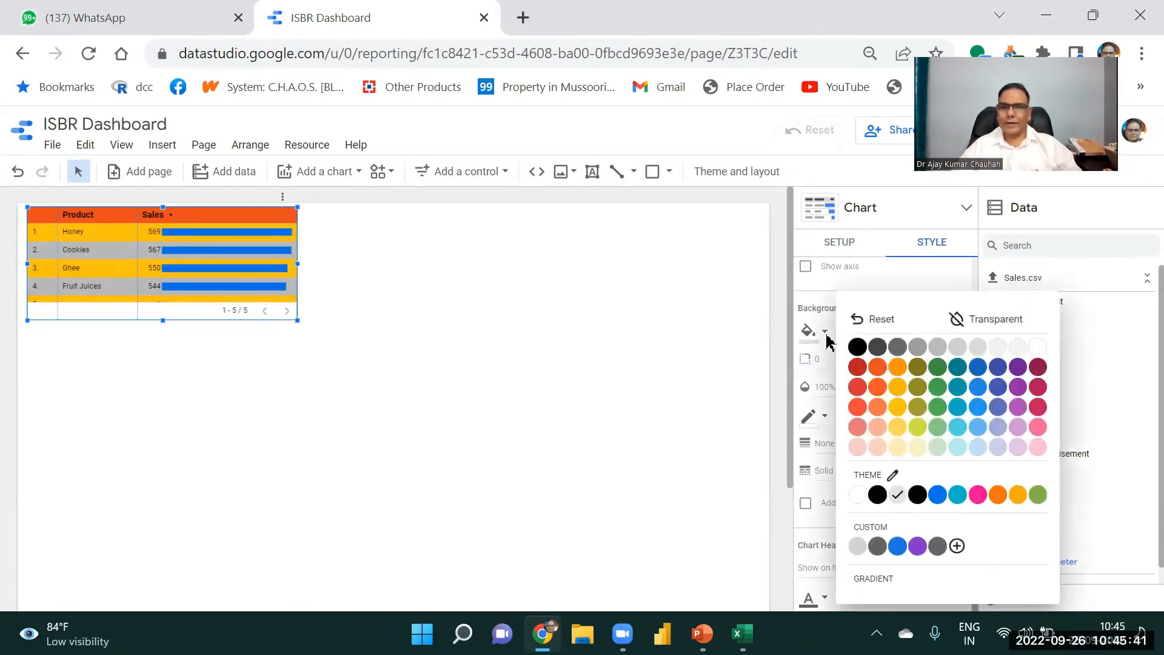
pyautogui.click(898, 408)
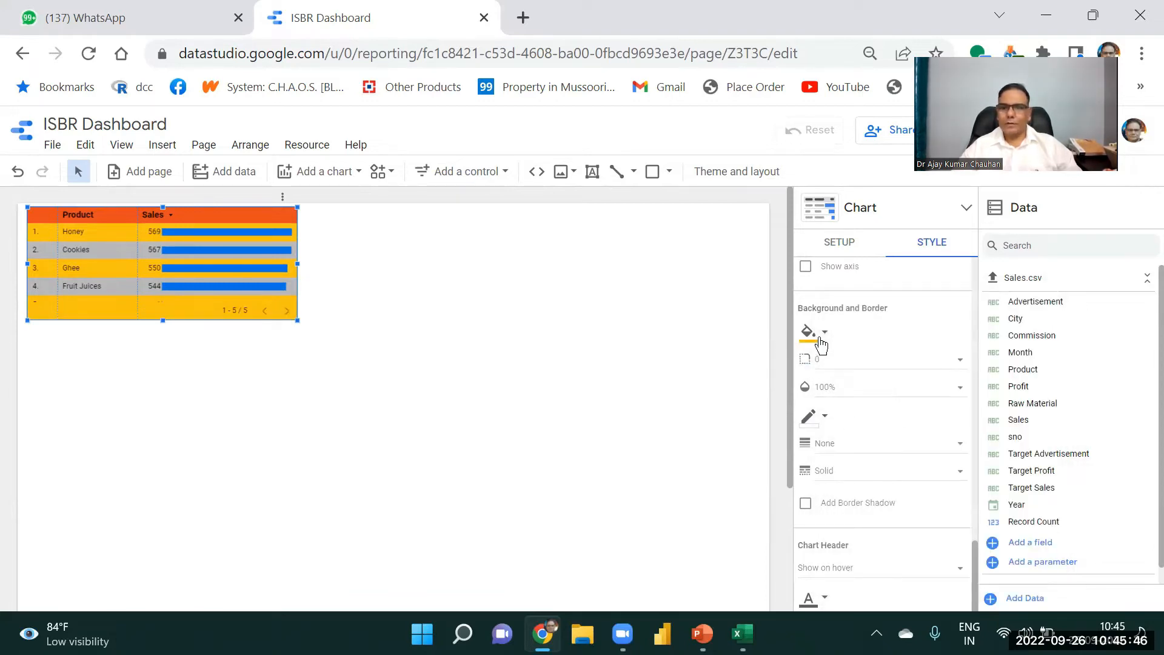
pyautogui.click(822, 344)
pyautogui.click(882, 356)
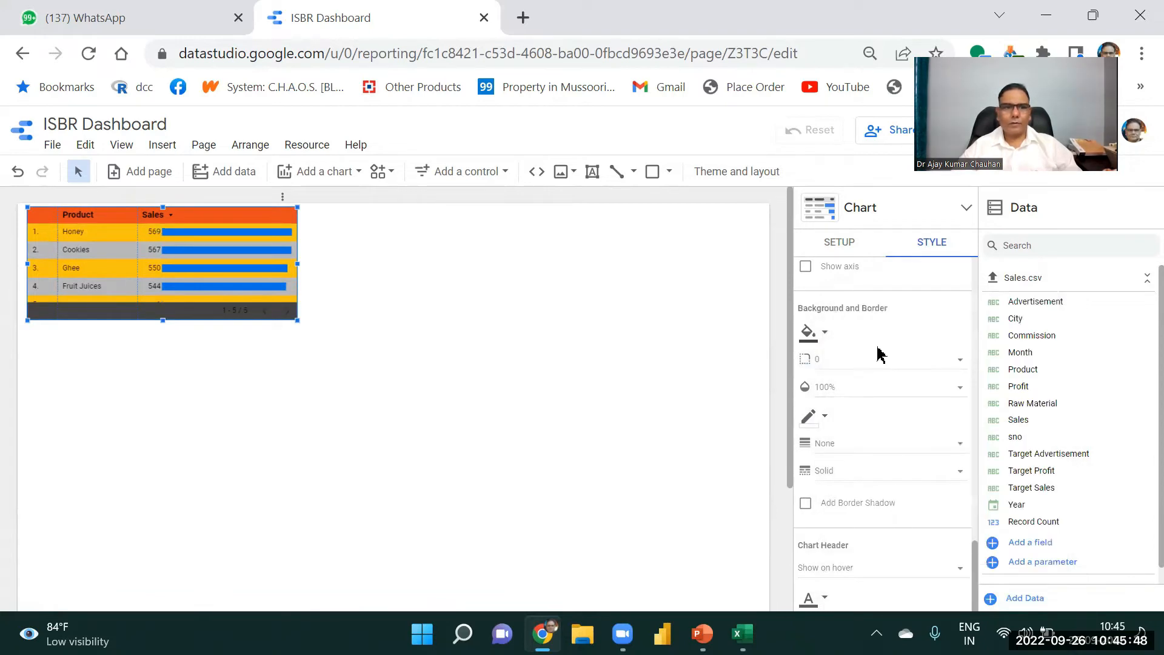
pyautogui.click(375, 333)
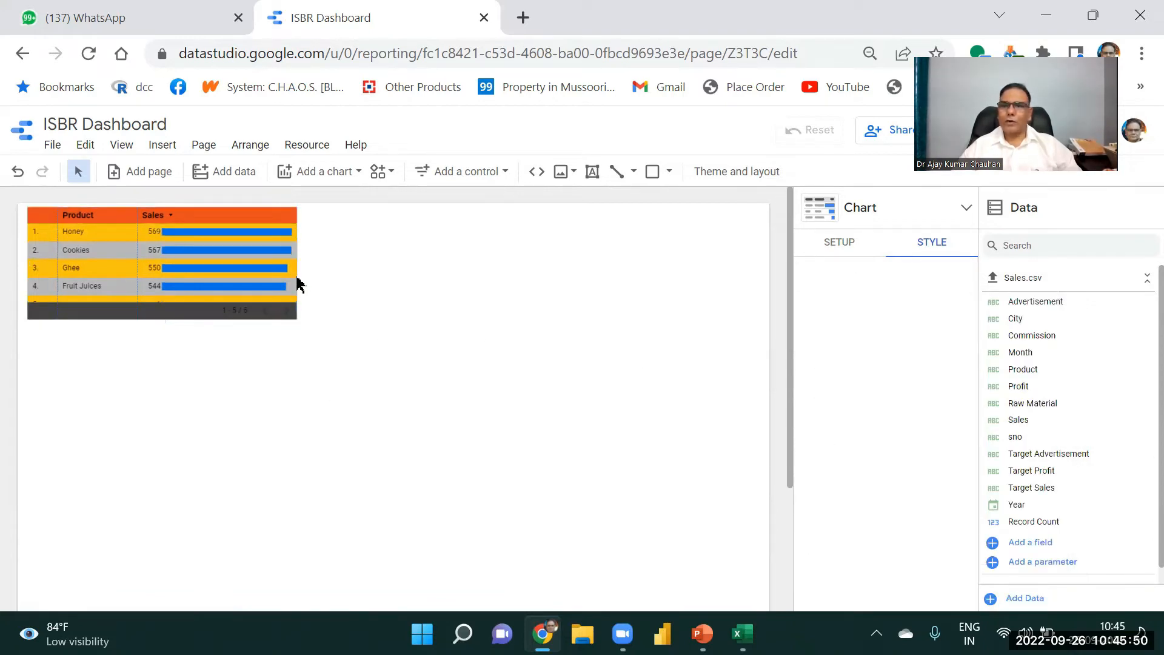
# - Cross-filter by the Honey and Fruit Juices rows in turn, shift the table slightly down, and clear the filter
pyautogui.click(73, 234)
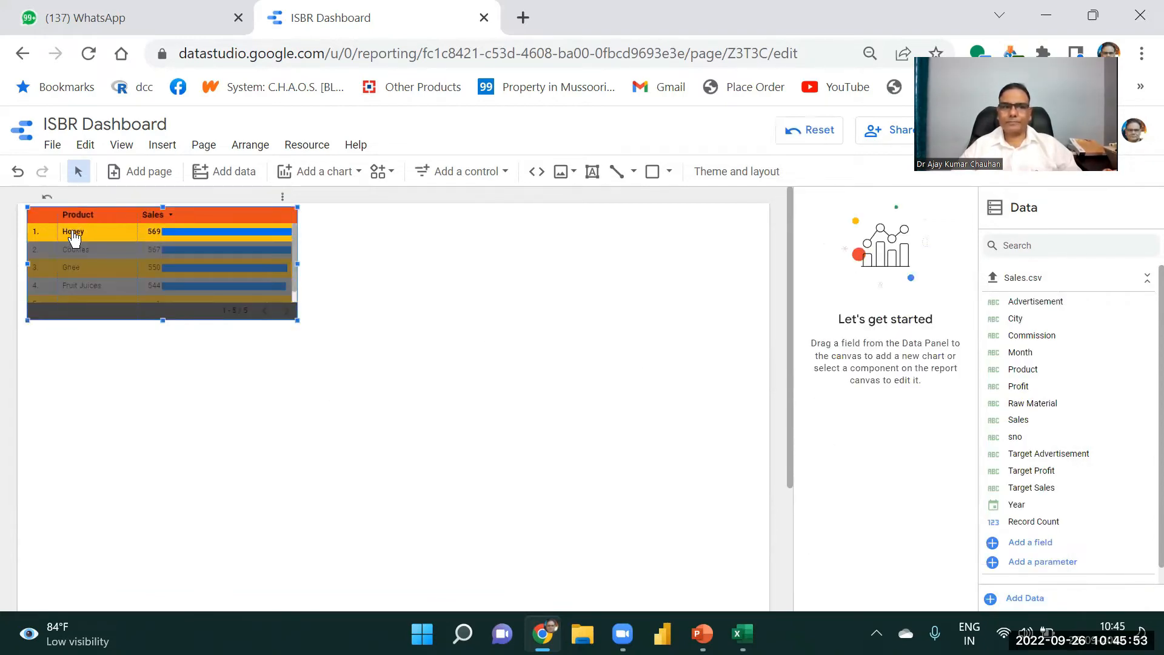
pyautogui.click(69, 294)
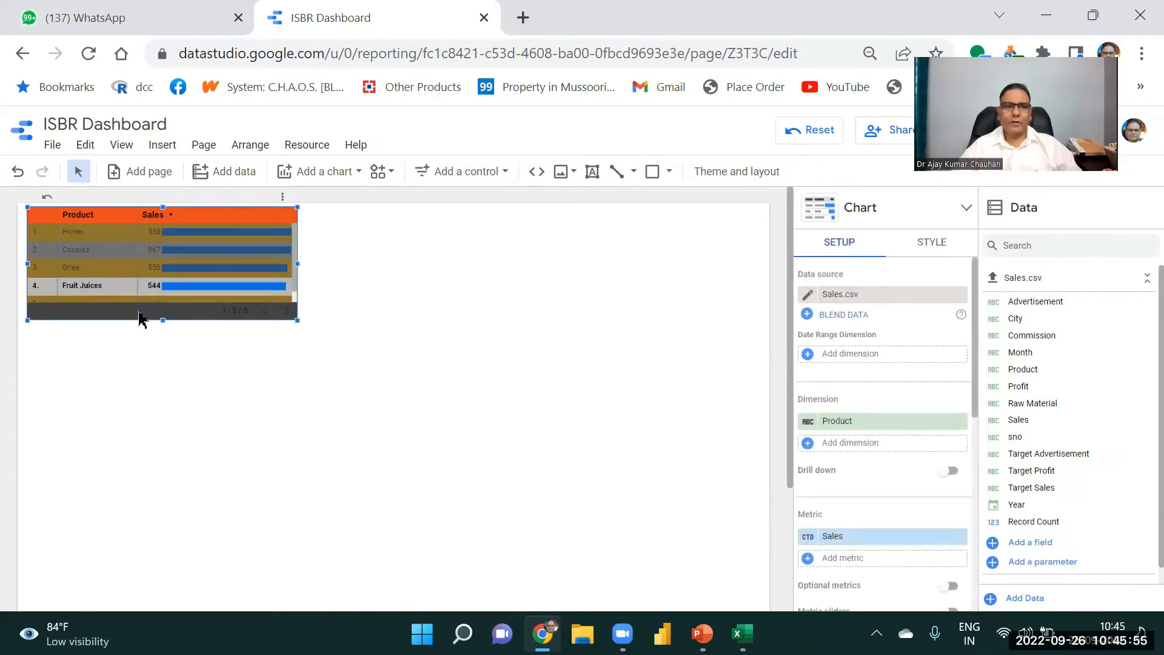
pyautogui.moveTo(181, 203); pyautogui.dragTo(180, 214)
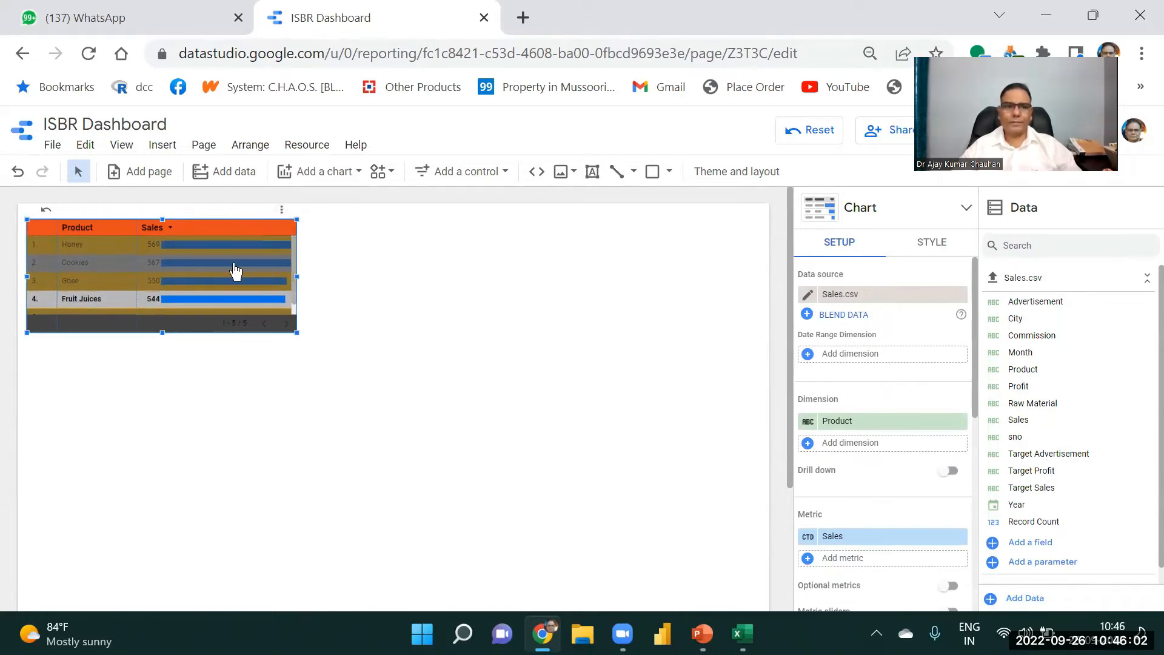
pyautogui.click(202, 299)
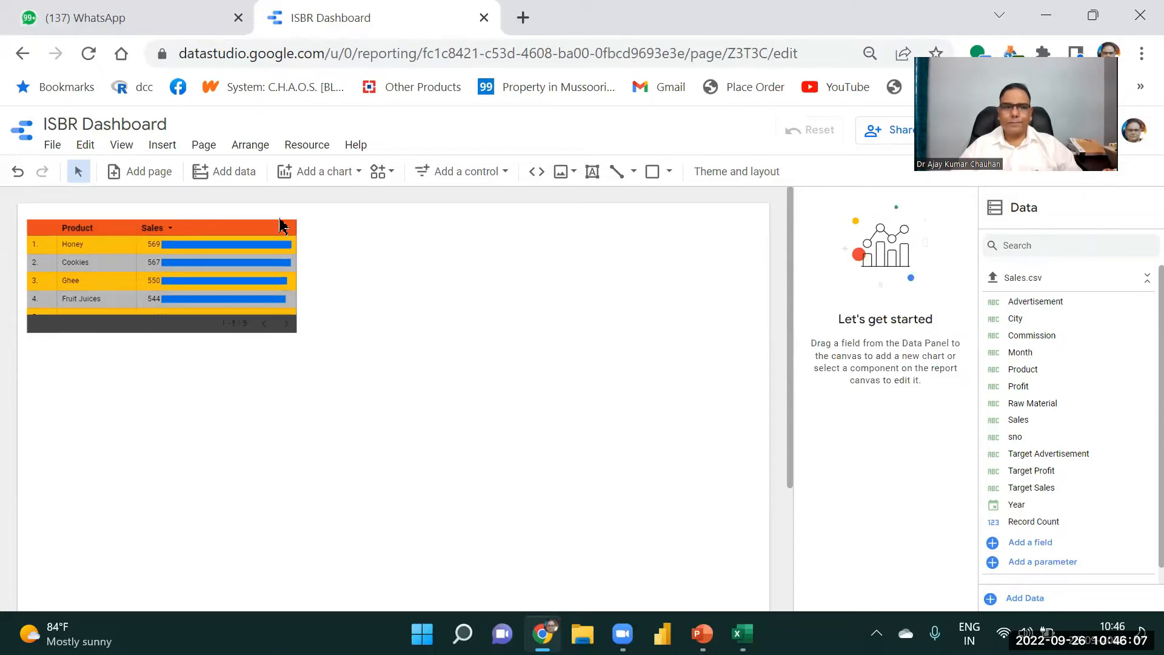
# - Move the bar table up against the upper-left corner of the report page
pyautogui.moveTo(299, 271)
pyautogui.mouseDown()
pyautogui.moveTo(270, 261)
pyautogui.moveTo(304, 267)
pyautogui.moveTo(293, 272)
pyautogui.mouseUp()
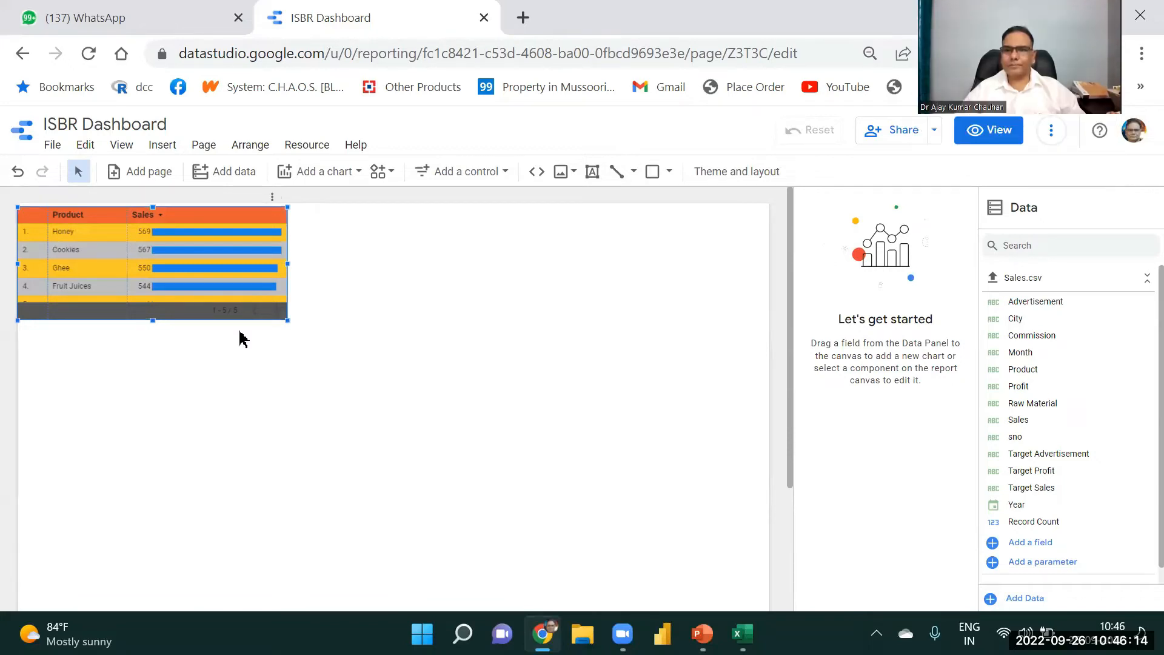
pyautogui.click(363, 310)
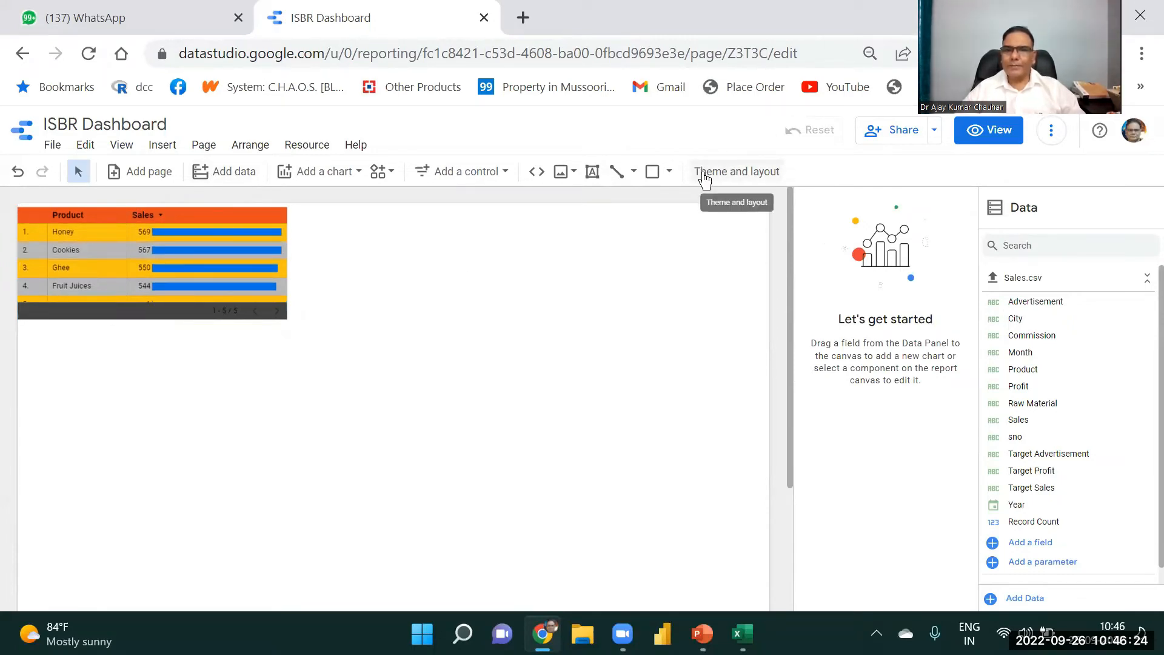
pyautogui.moveTo(911, 29); pyautogui.dragTo(761, 28)
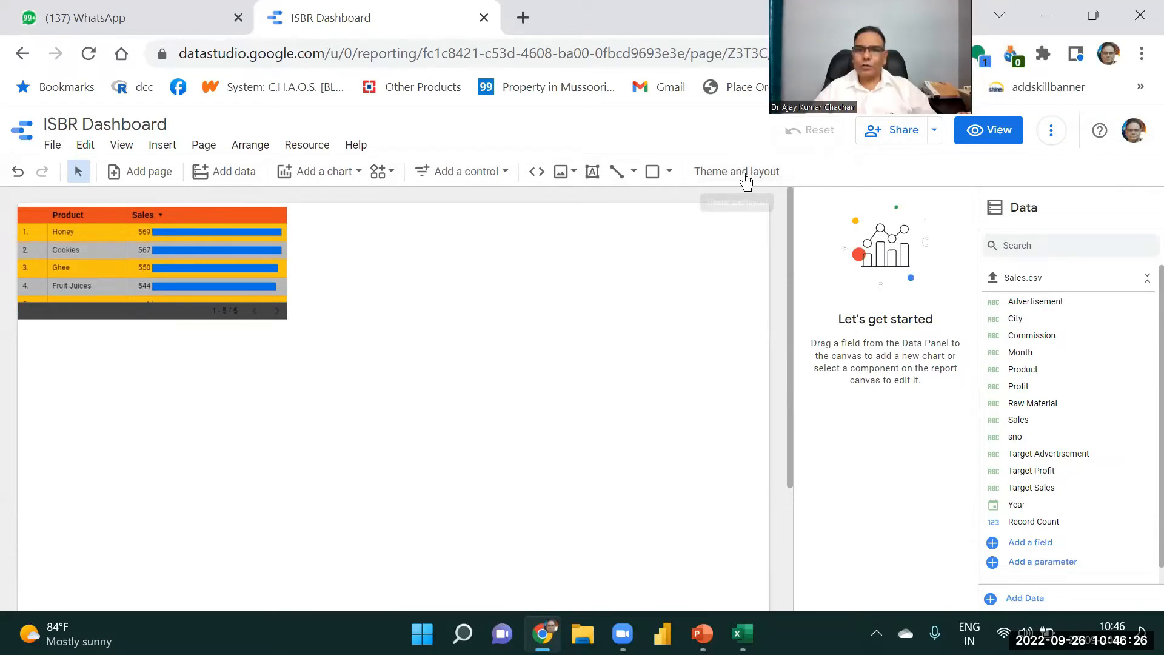
# - Try the Constellation theme on the report, and change the report theme to Groovy
pyautogui.click(735, 173)
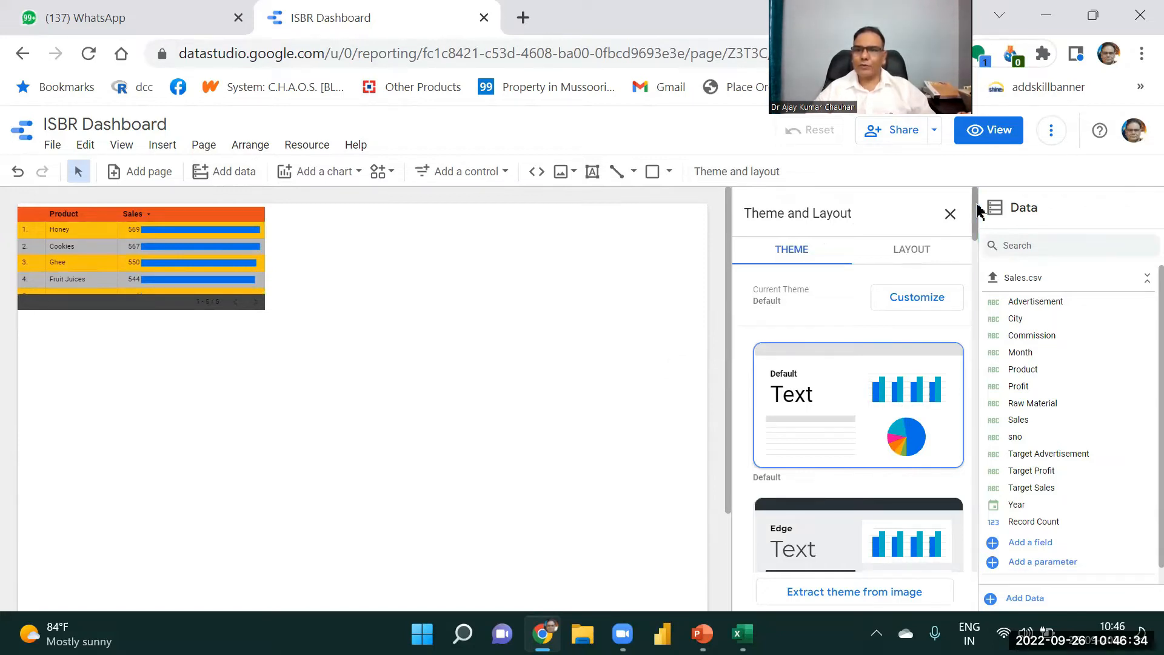
pyautogui.scroll(-2, 977, 225)
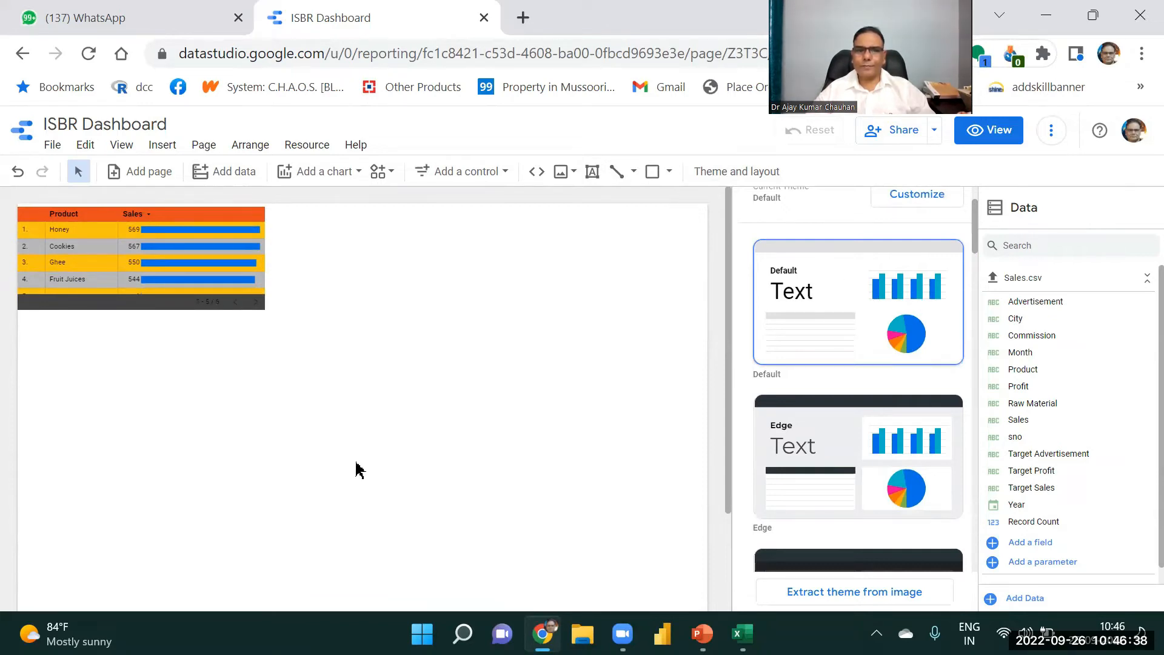
pyautogui.scroll(-6, 849, 255)
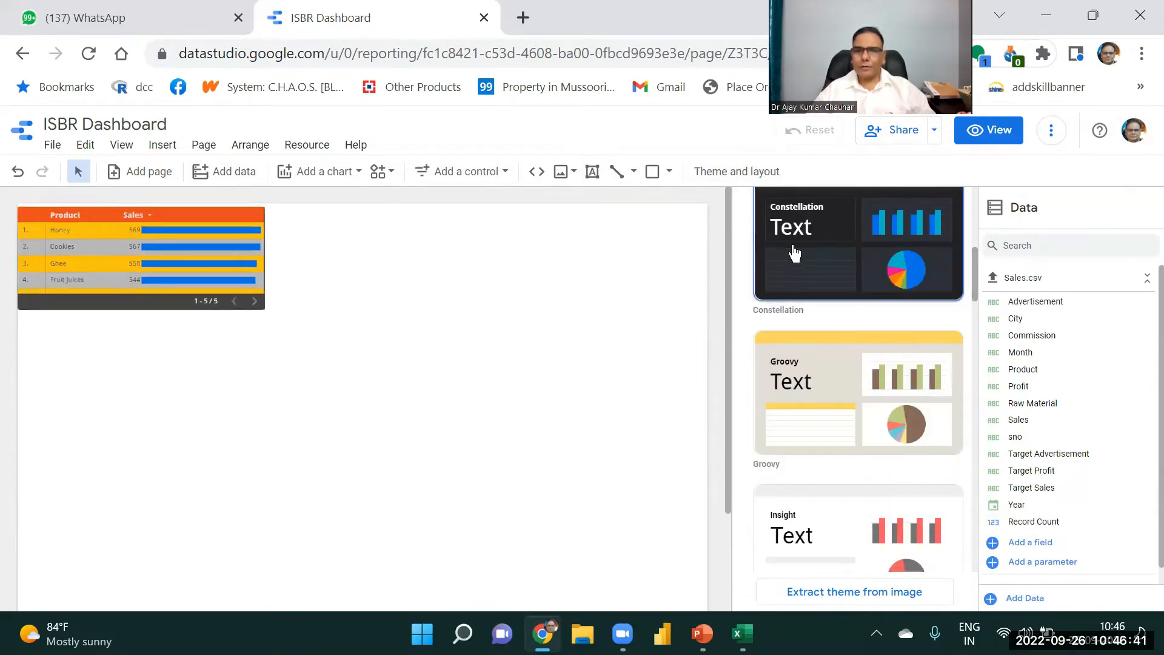
pyautogui.click(795, 253)
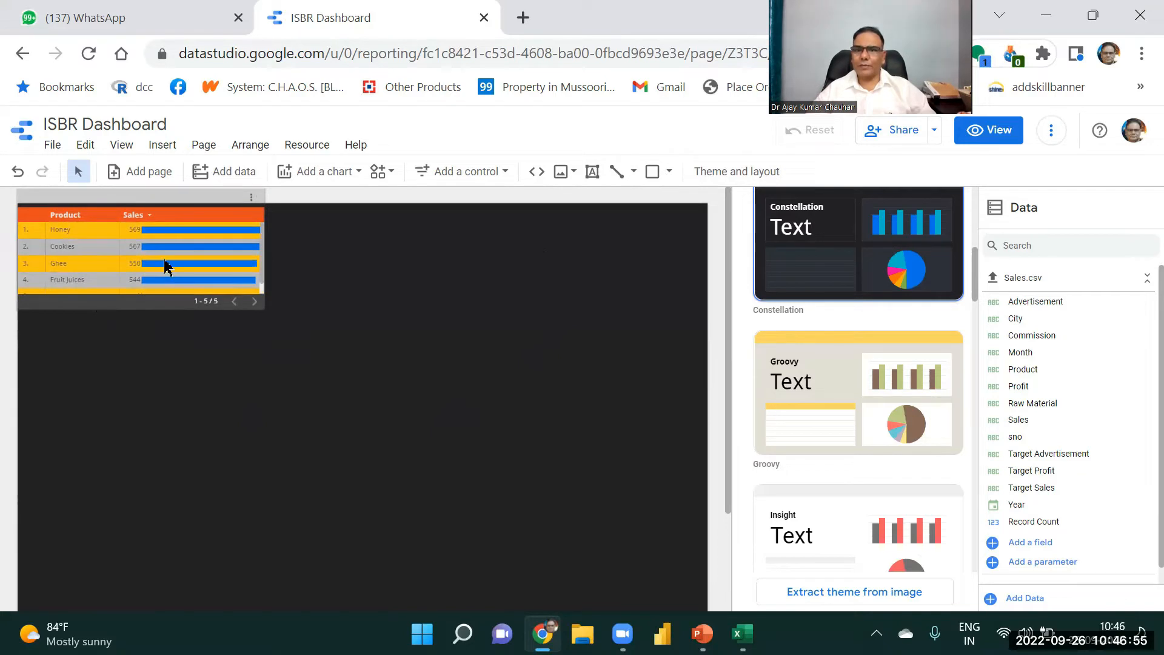
pyautogui.click(855, 384)
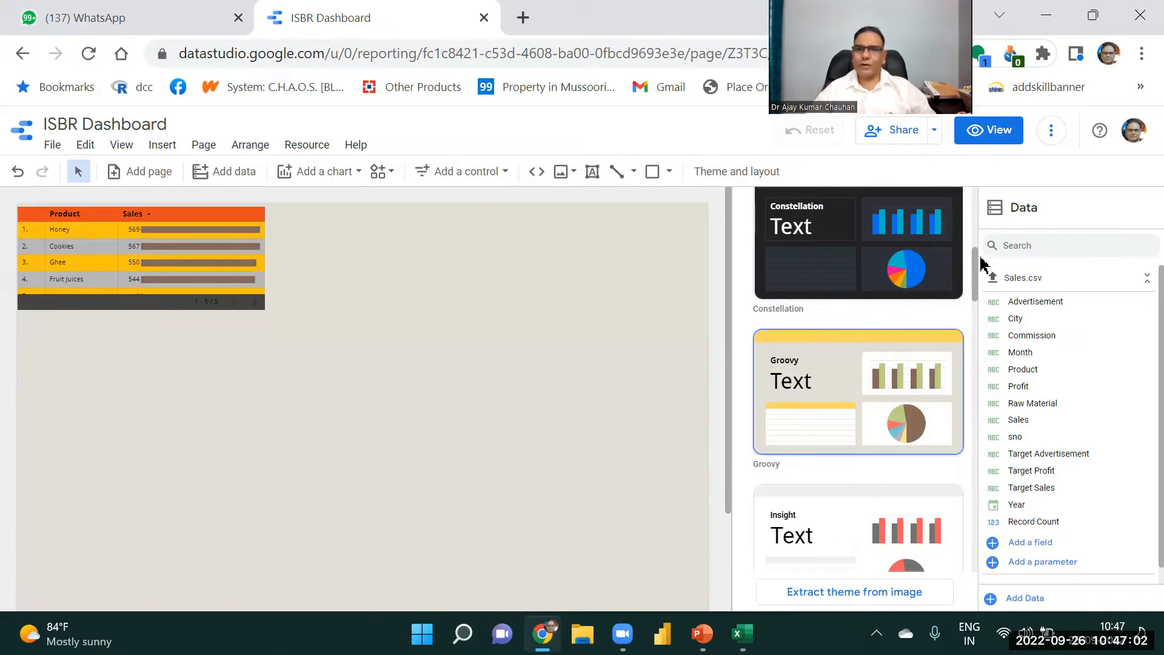
pyautogui.moveTo(978, 267)
pyautogui.mouseDown()
pyautogui.moveTo(988, 390)
pyautogui.moveTo(967, 541)
pyautogui.moveTo(979, 384)
pyautogui.moveTo(971, 265)
pyautogui.mouseUp()
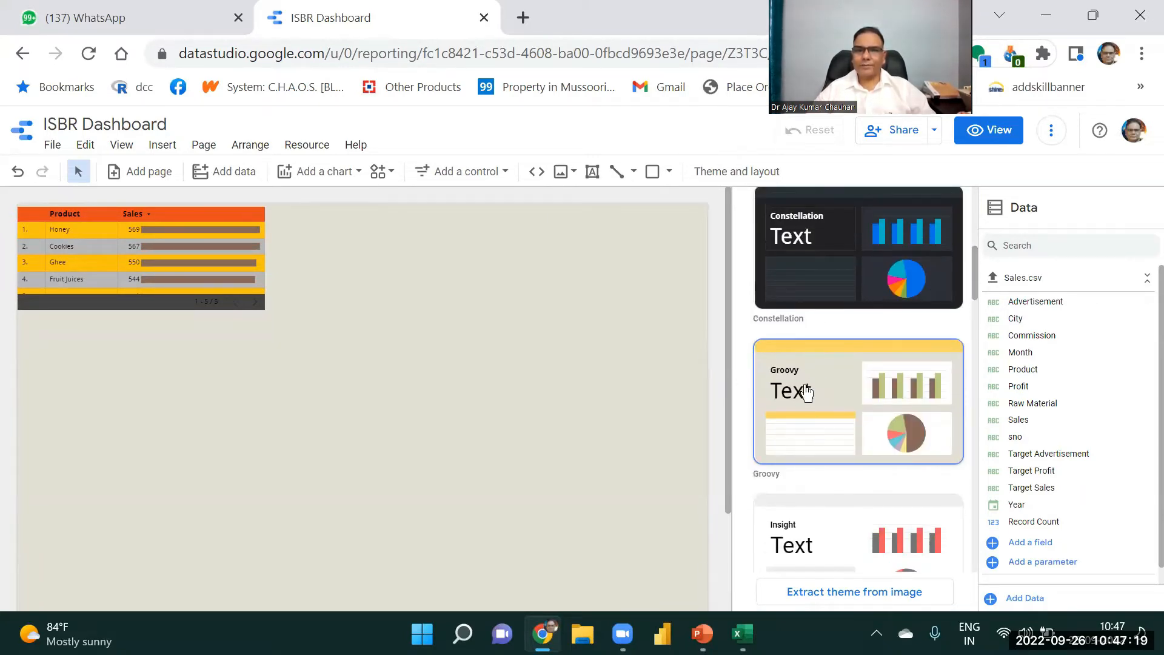
# - Close the theme settings and set the bar table's dimension to City
pyautogui.click(699, 164)
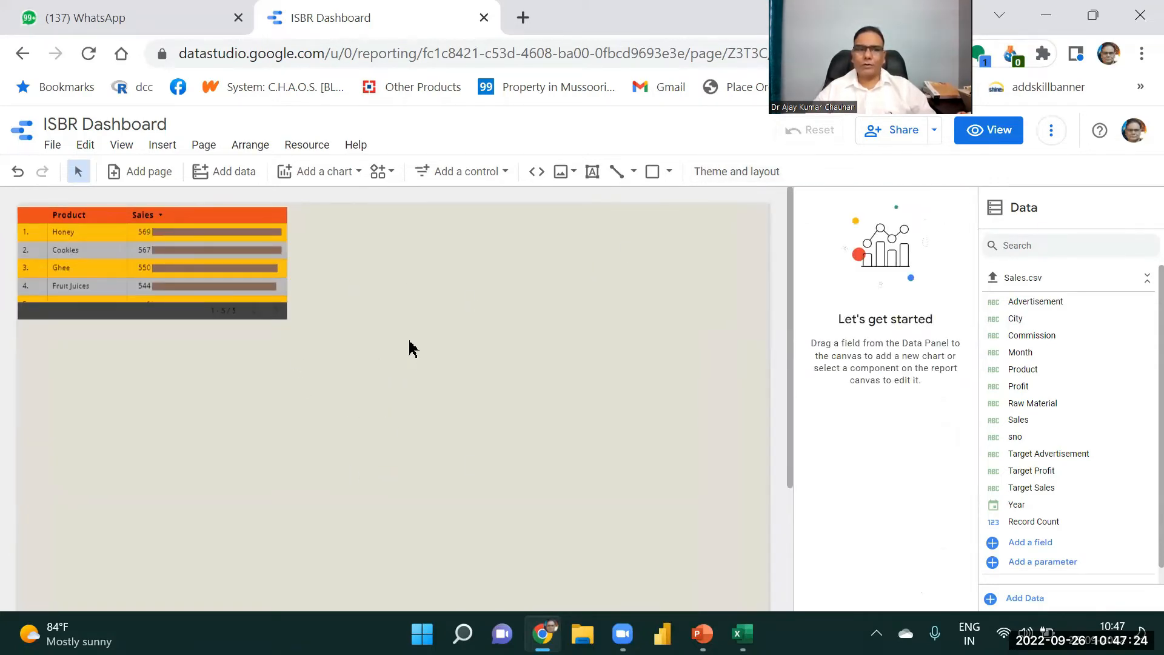
pyautogui.click(67, 235)
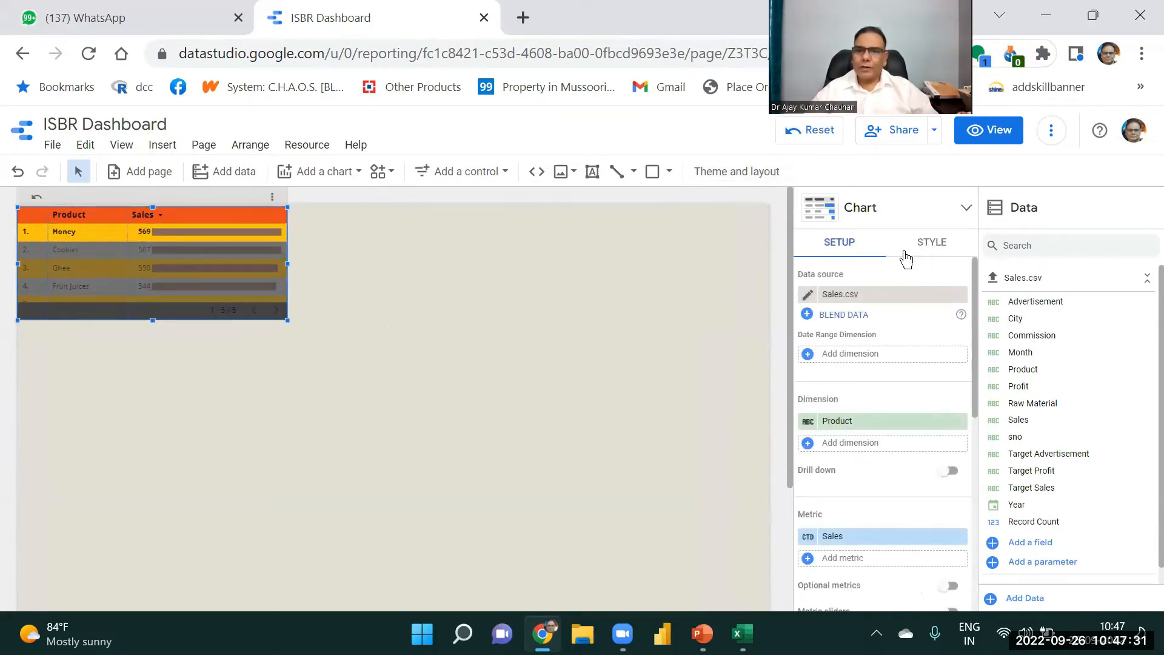
pyautogui.click(927, 246)
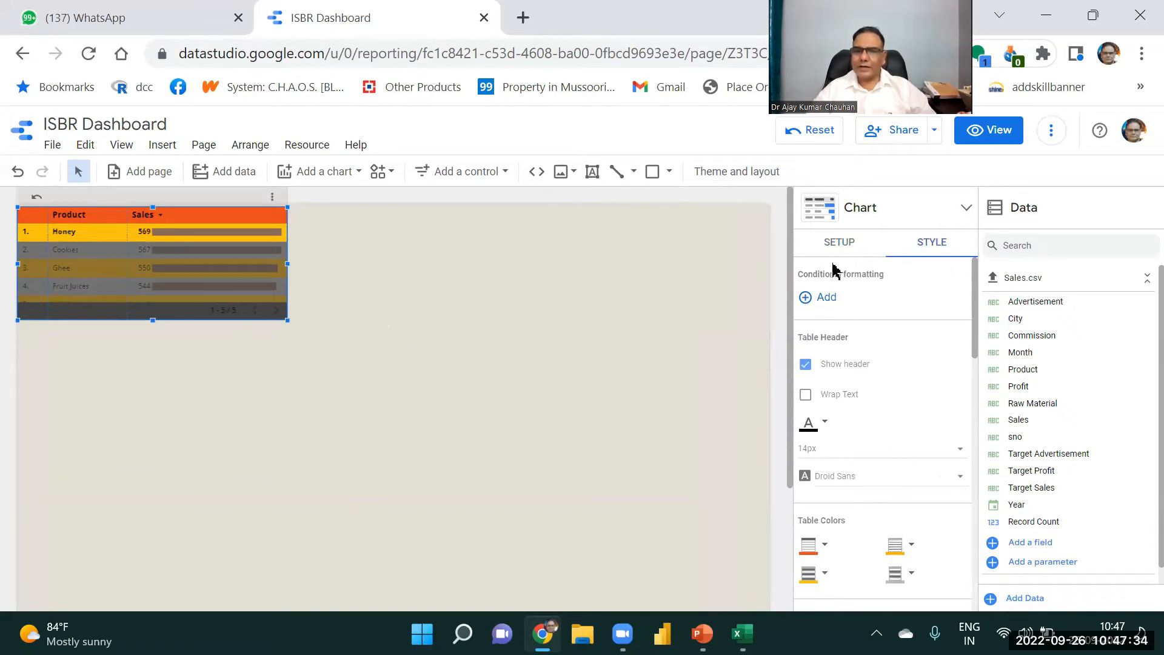
pyautogui.click(844, 245)
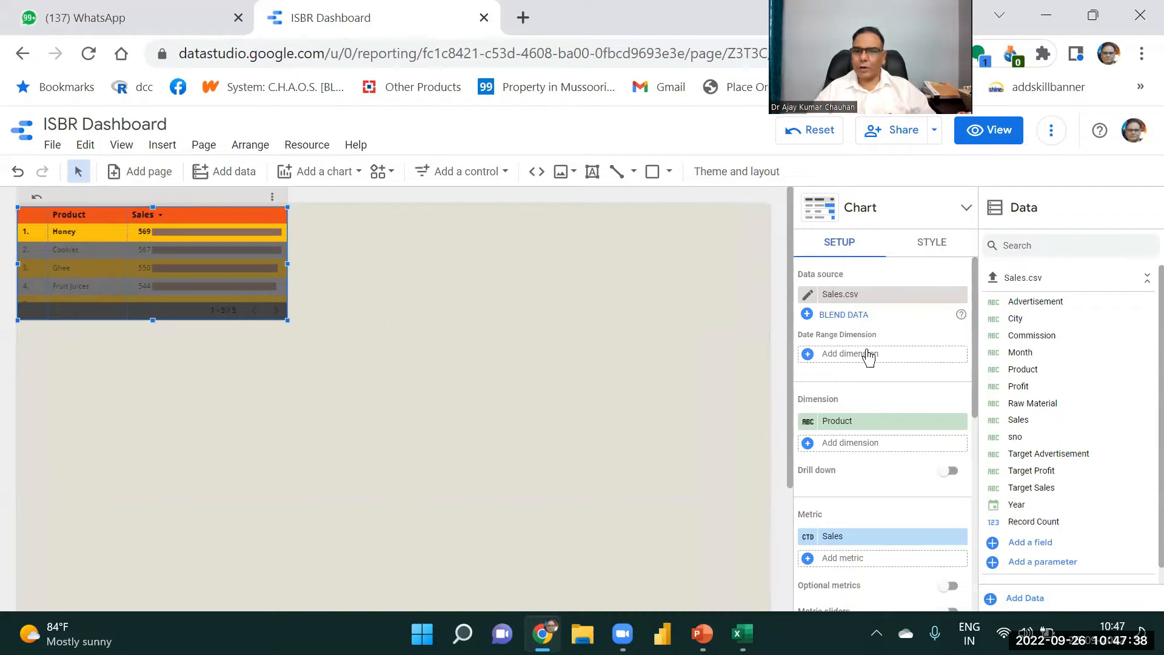
pyautogui.click(916, 426)
pyautogui.click(857, 446)
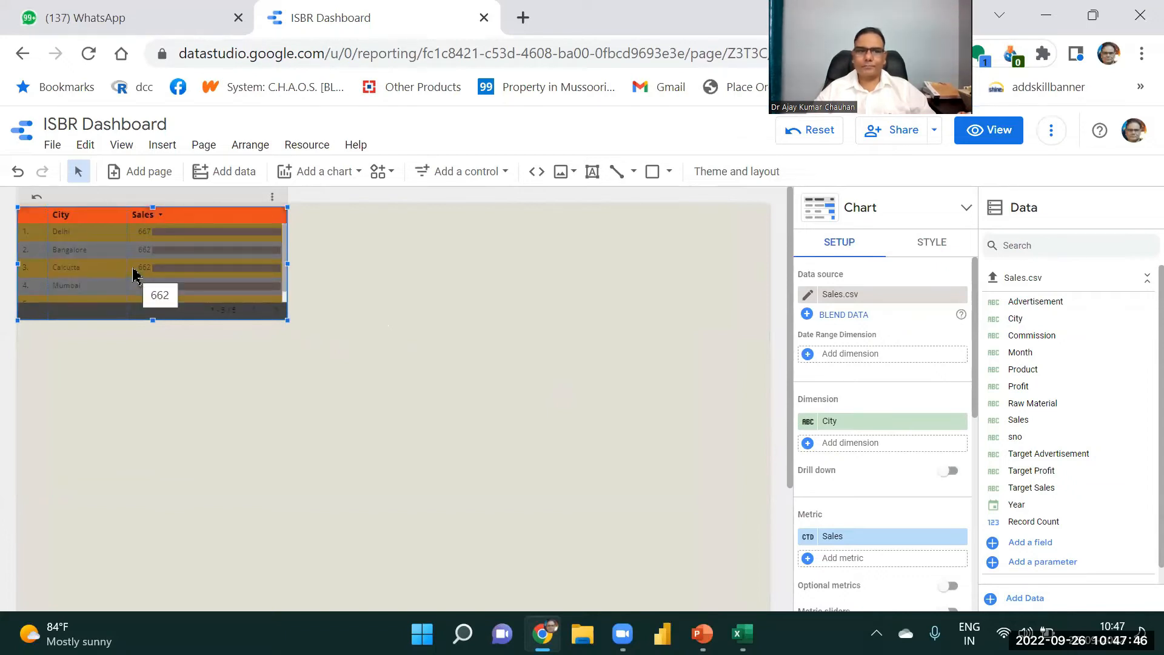
pyautogui.click(335, 351)
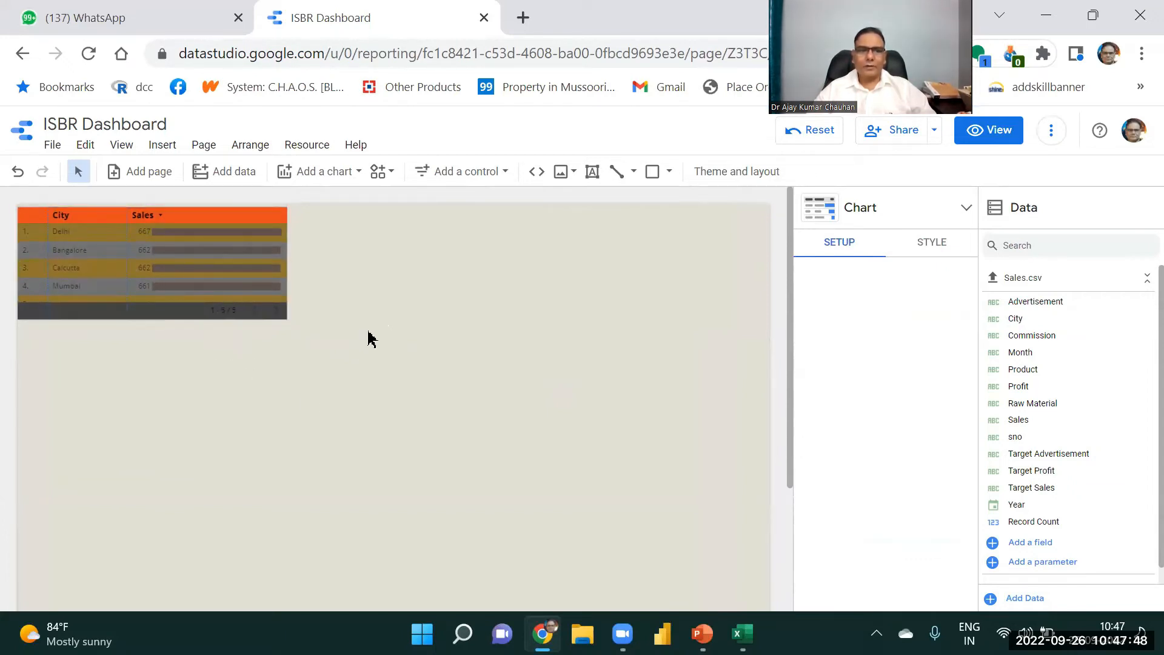
# - Set the bar color of the bar table's Sales column to white after trying pale yellow
pyautogui.click(188, 227)
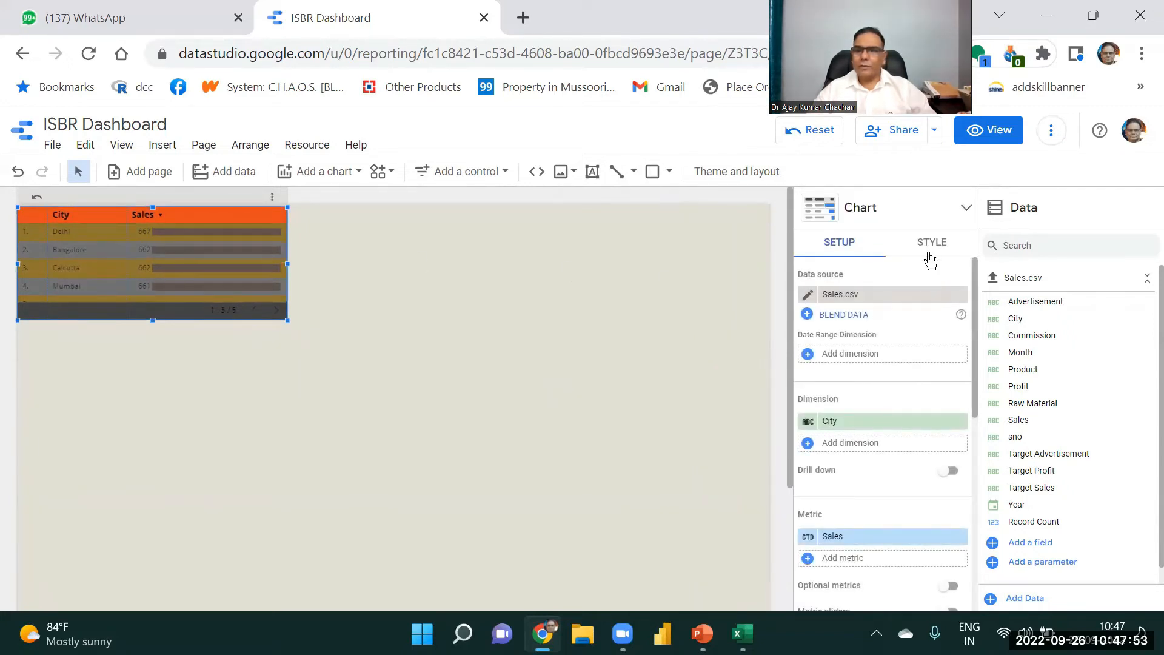
pyautogui.click(932, 245)
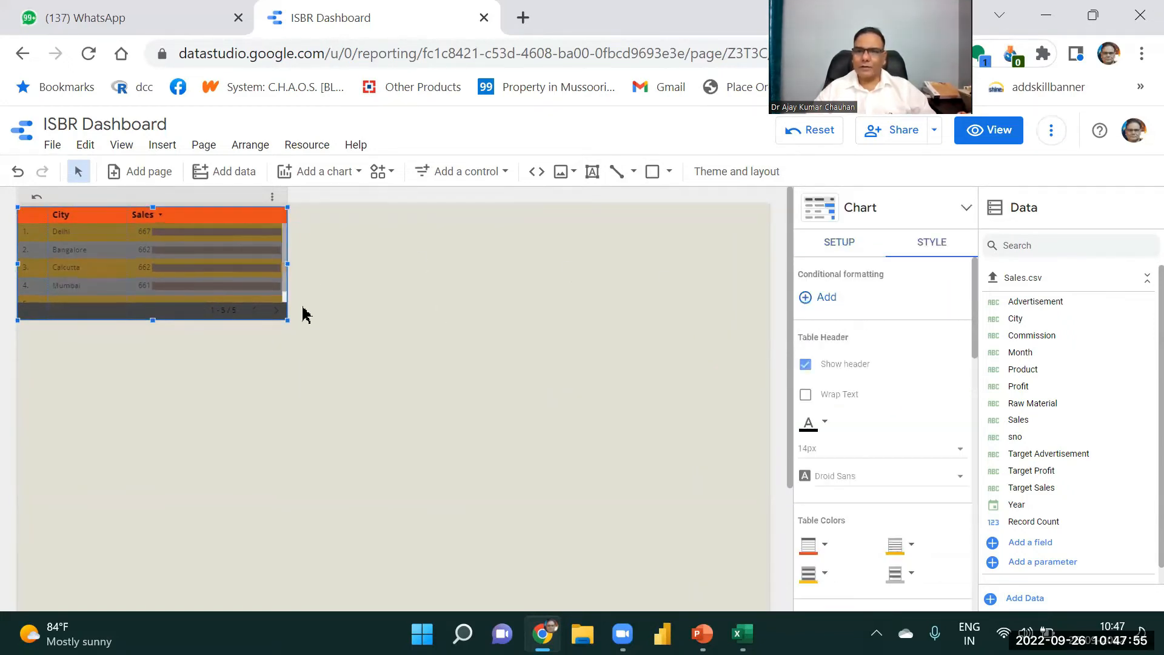
pyautogui.moveTo(971, 274); pyautogui.dragTo(954, 481)
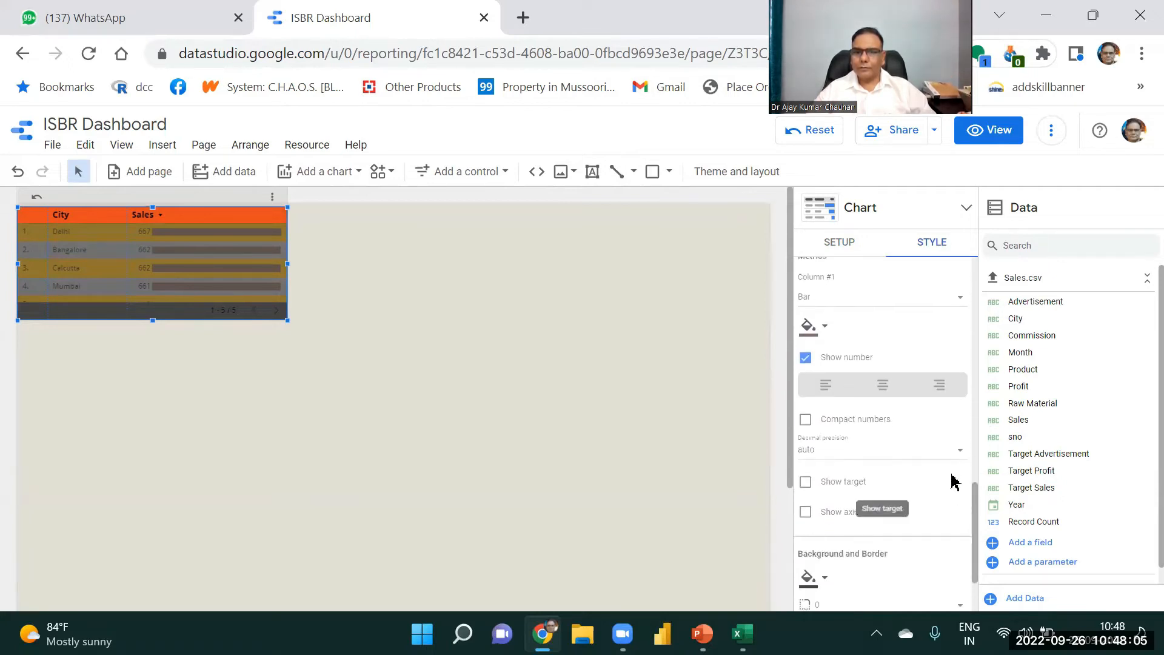
pyautogui.click(826, 328)
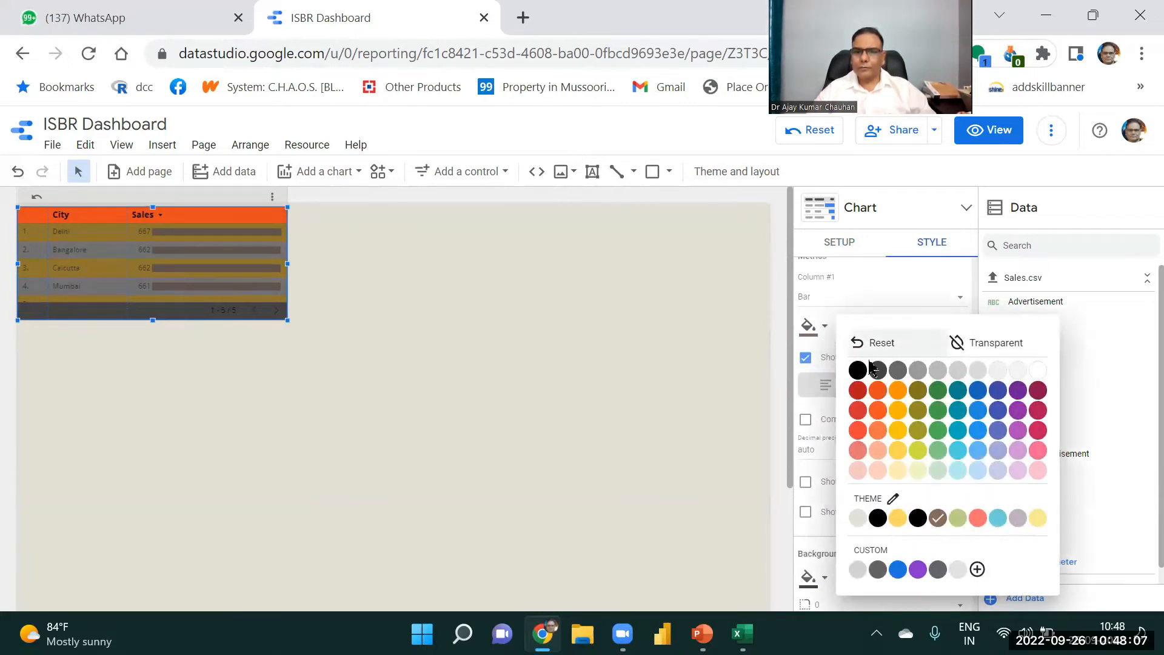
pyautogui.click(918, 481)
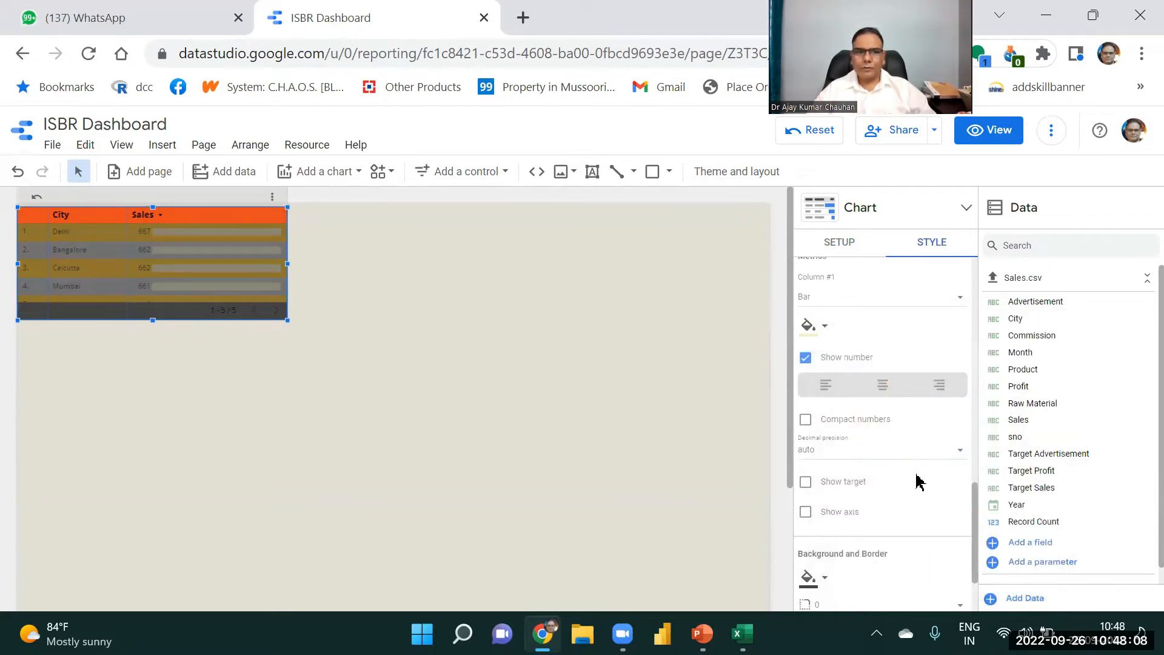
pyautogui.click(812, 325)
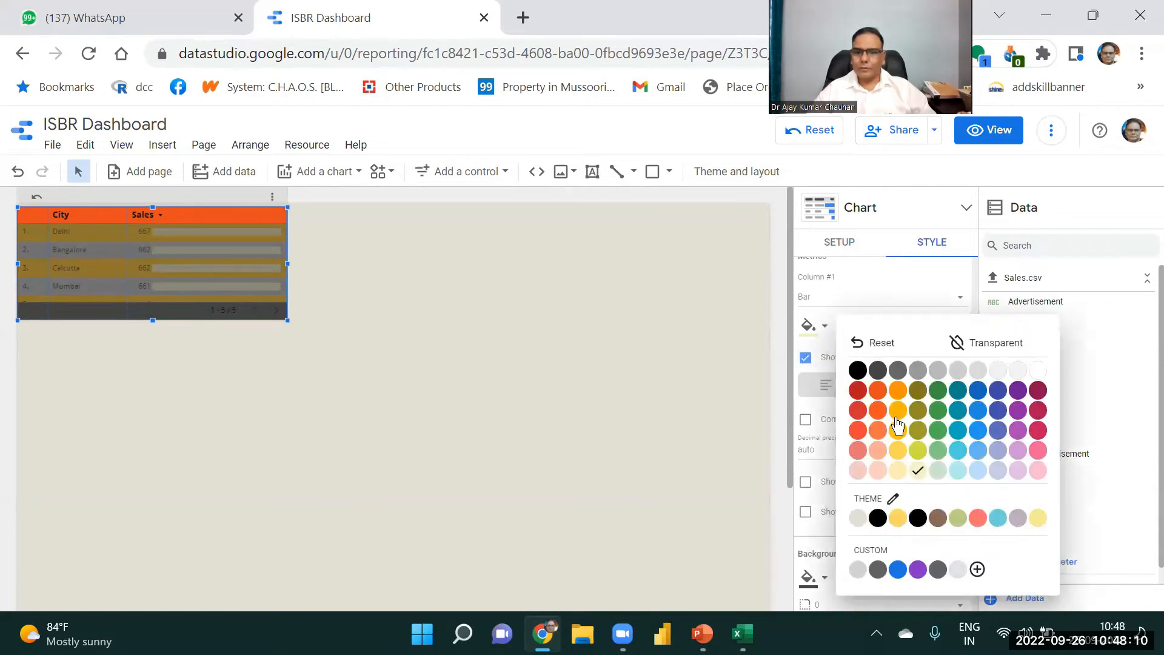
pyautogui.click(1038, 371)
pyautogui.click(617, 343)
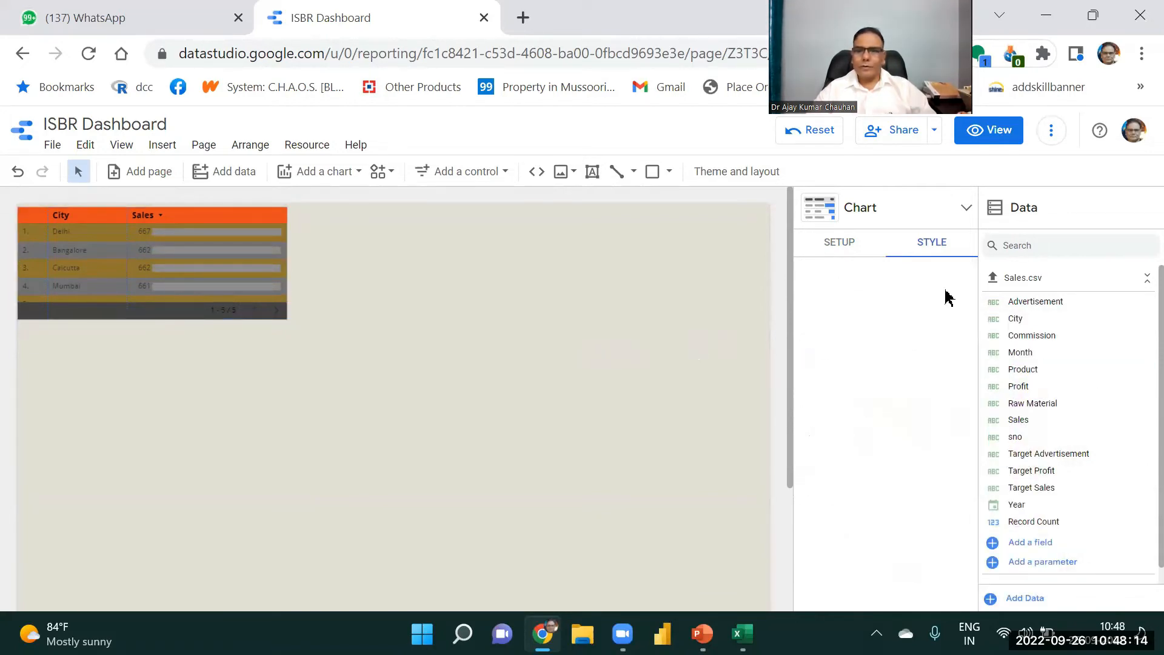
# - Insert a pie chart beside the bar table and shift it slightly up toward the page's upper edge
pyautogui.click(104, 231)
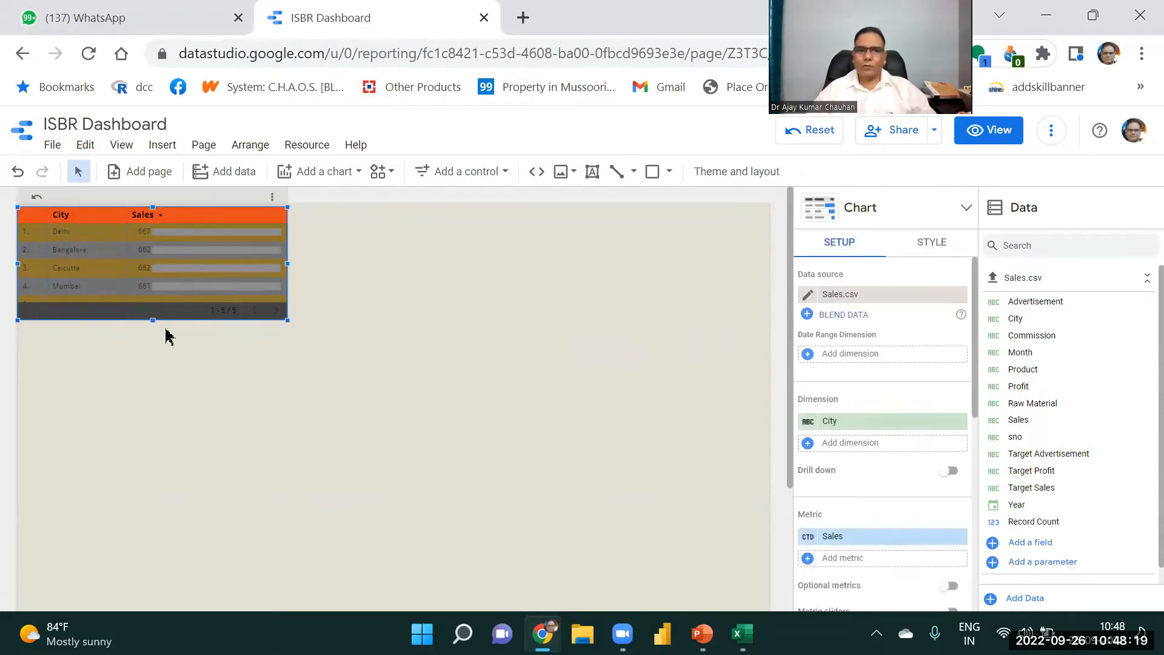
pyautogui.click(162, 146)
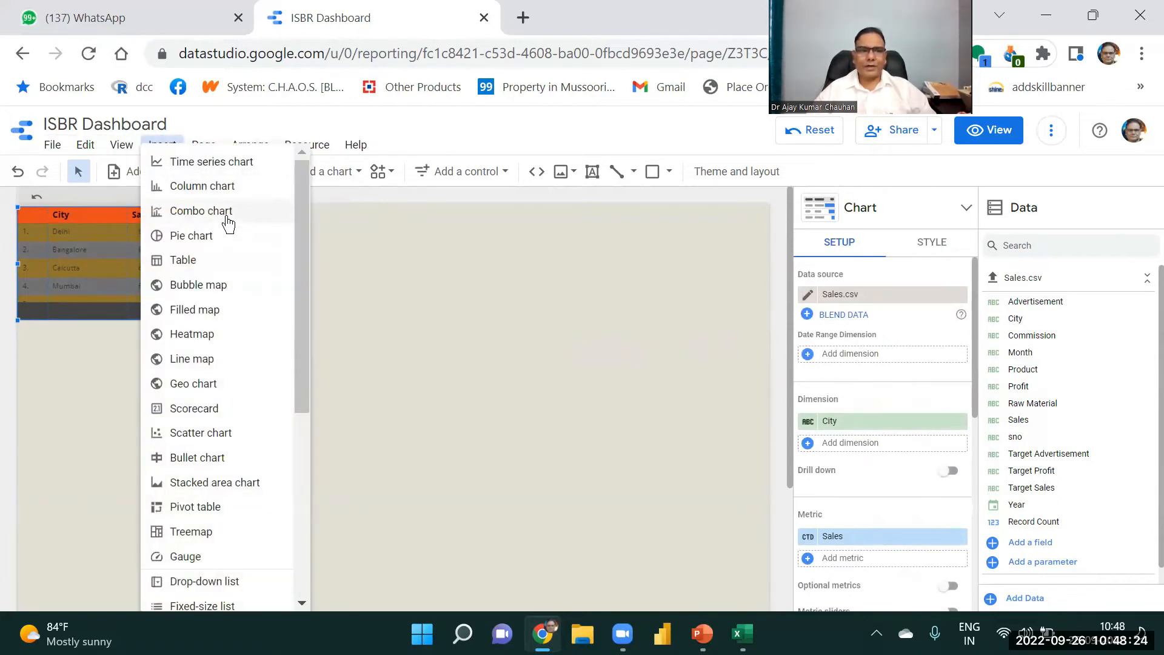
pyautogui.click(192, 243)
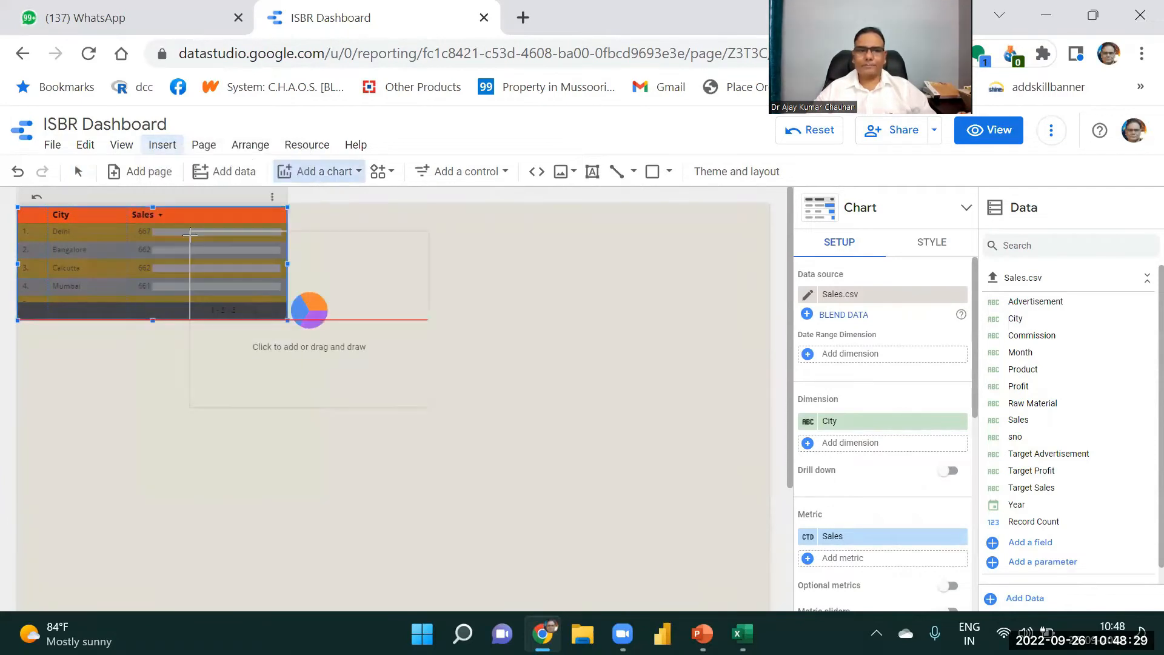
pyautogui.click(332, 231)
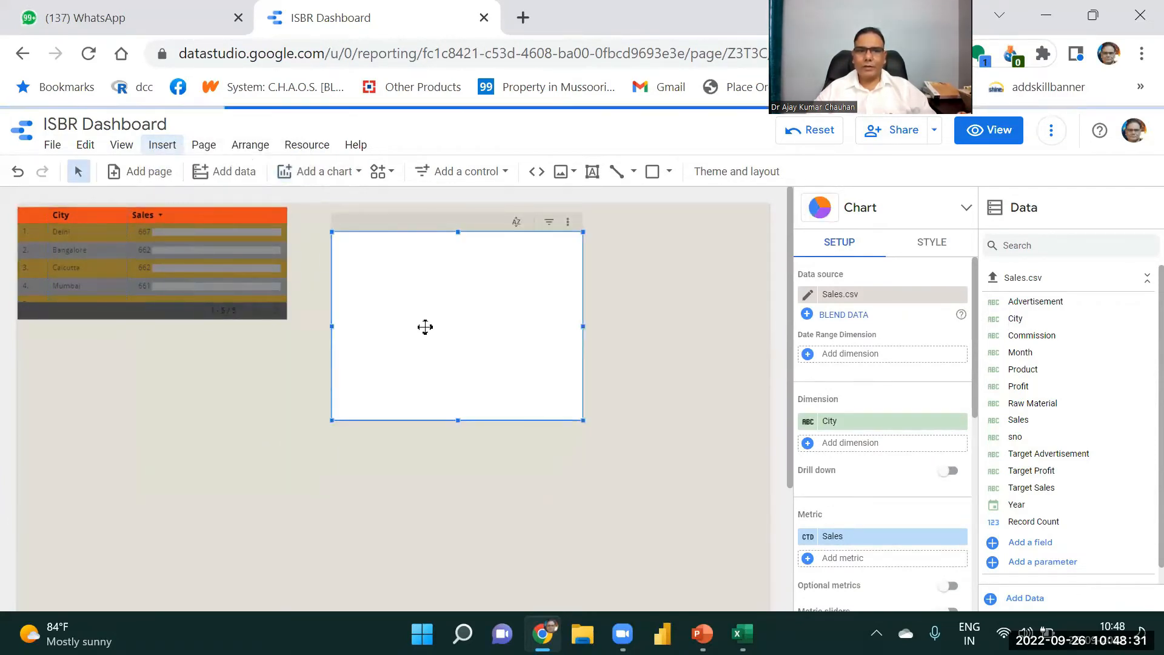
pyautogui.moveTo(410, 224); pyautogui.dragTo(393, 205)
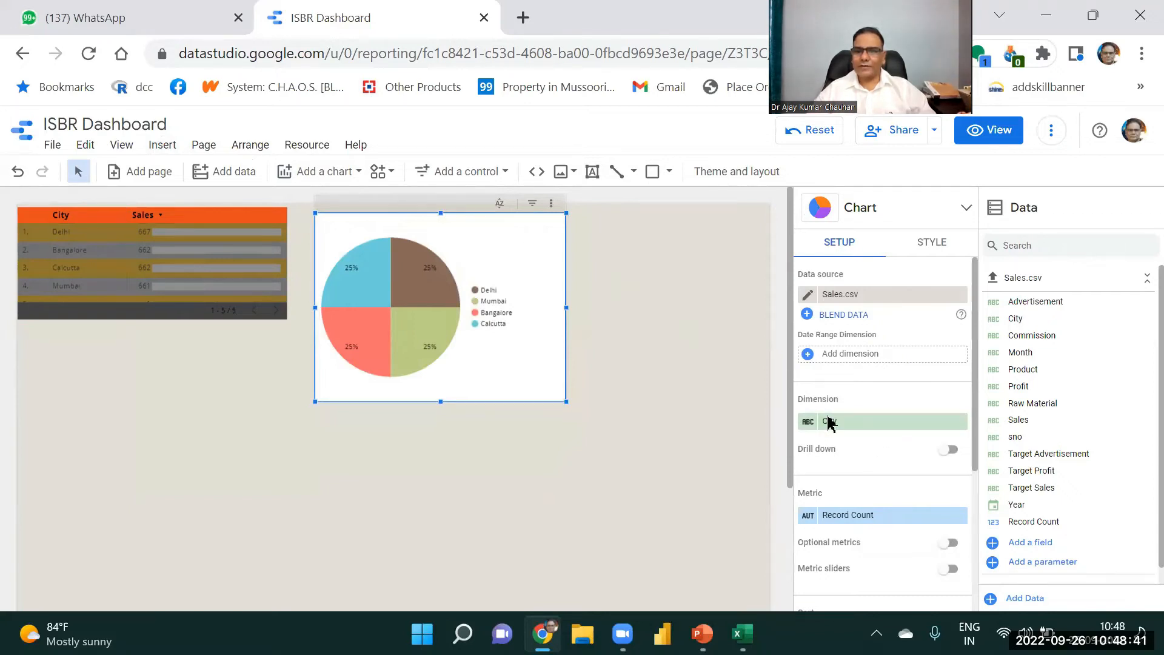
# - Set the pie chart's metric to Profit
pyautogui.moveTo(424, 266)
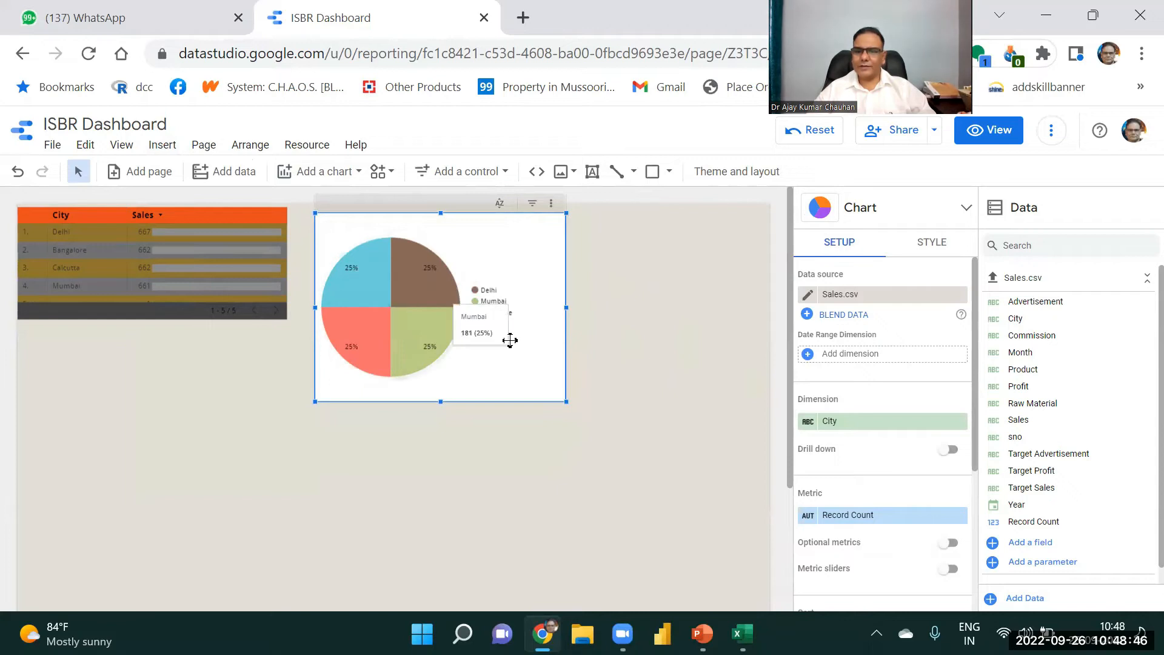
pyautogui.moveTo(977, 273); pyautogui.dragTo(1000, 391)
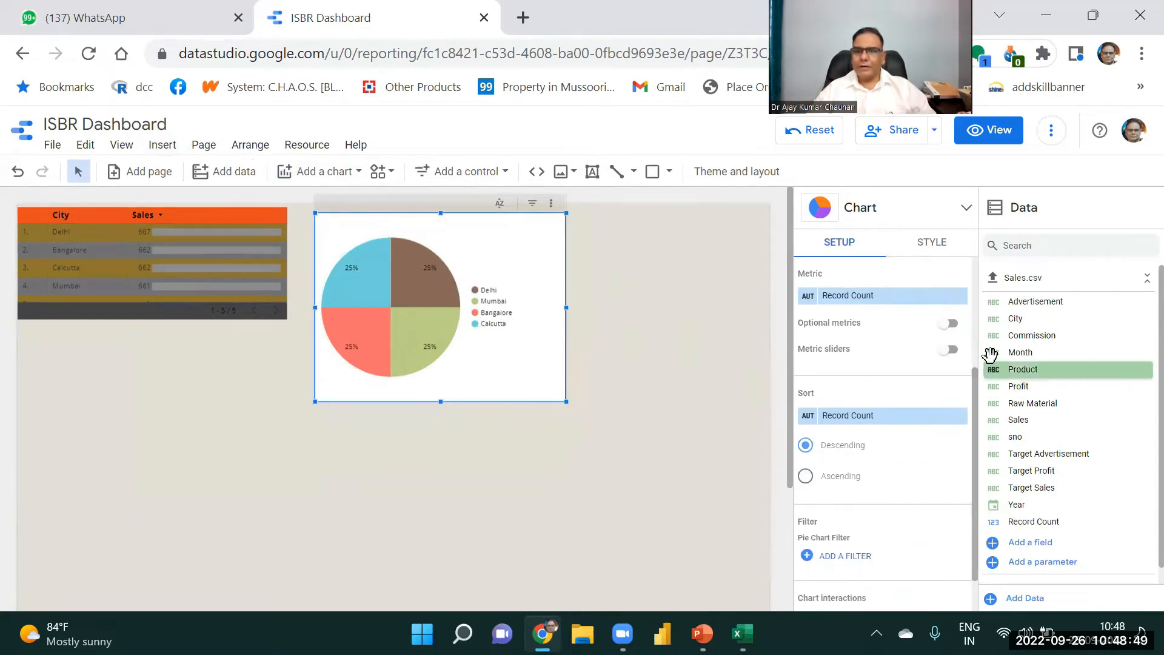
pyautogui.click(855, 297)
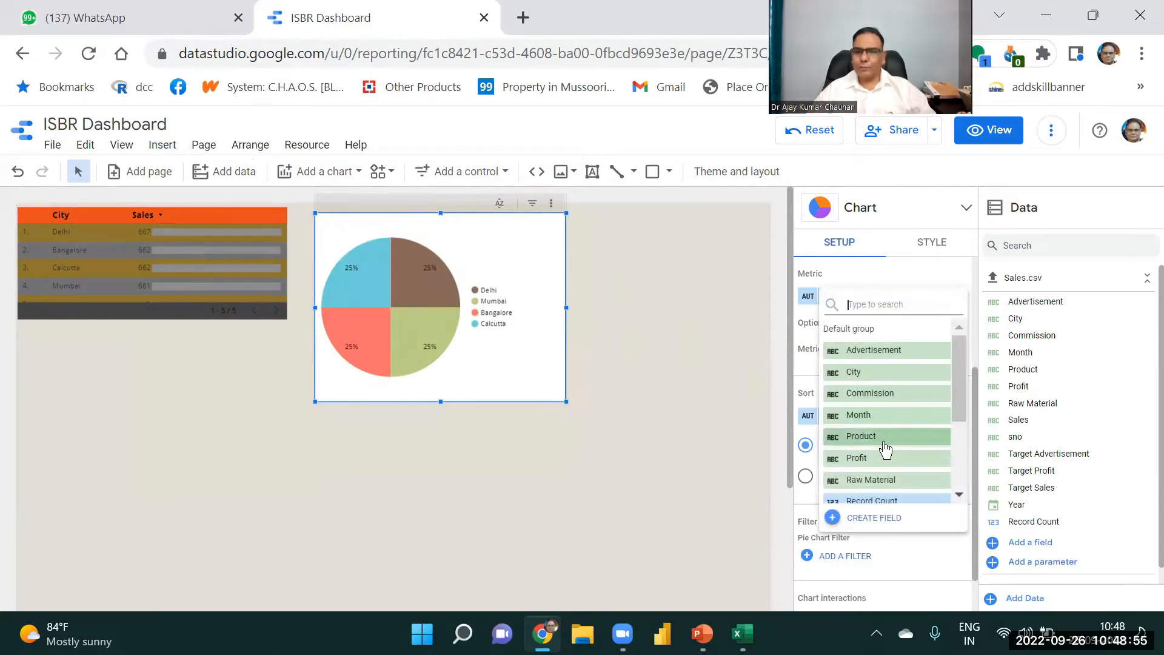
pyautogui.click(861, 459)
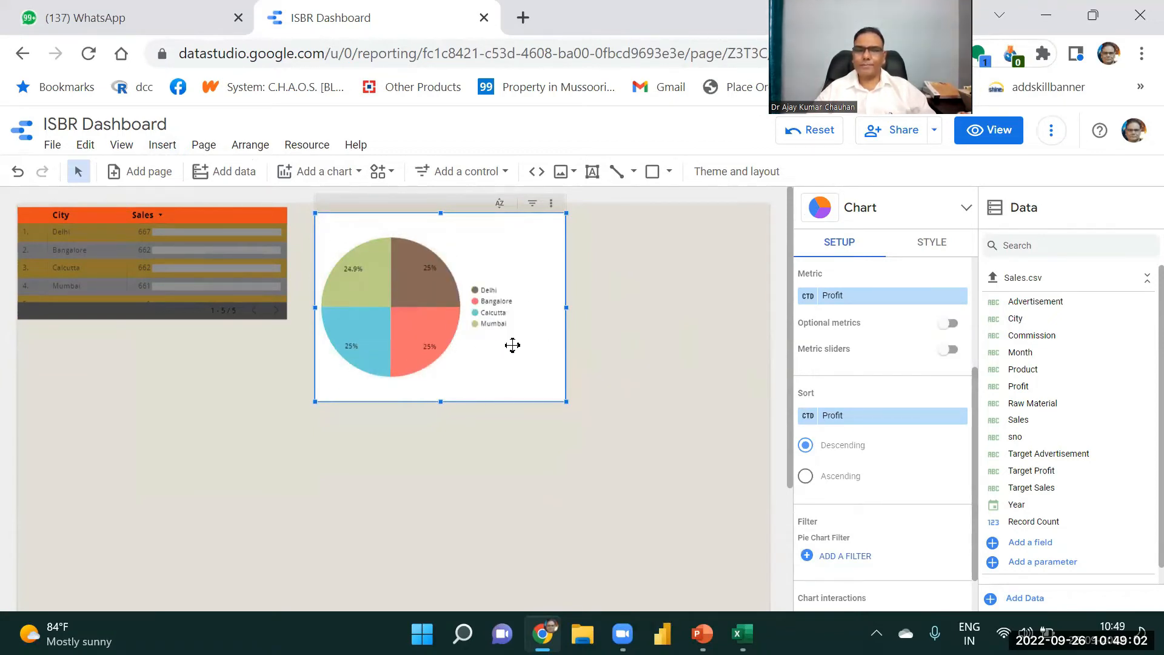
# - Shrink the pie chart to about the bar table's height and move it directly against the table's right edge
pyautogui.moveTo(564, 306); pyautogui.dragTo(491, 315)
pyautogui.moveTo(401, 399); pyautogui.dragTo(391, 336)
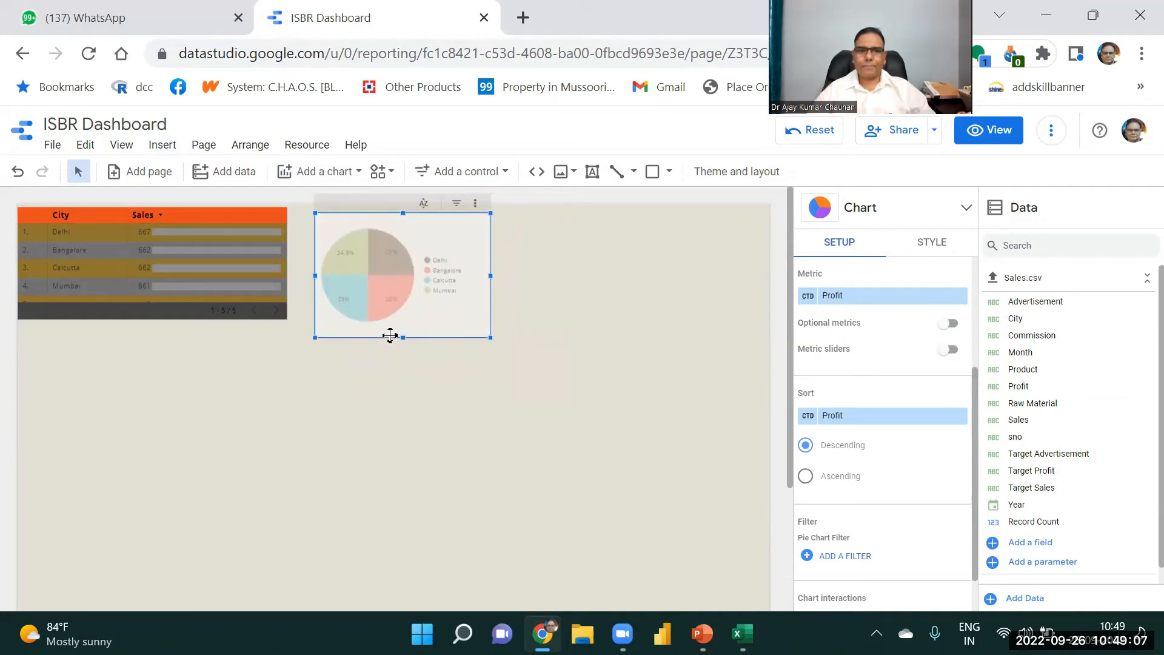
pyautogui.click(573, 327)
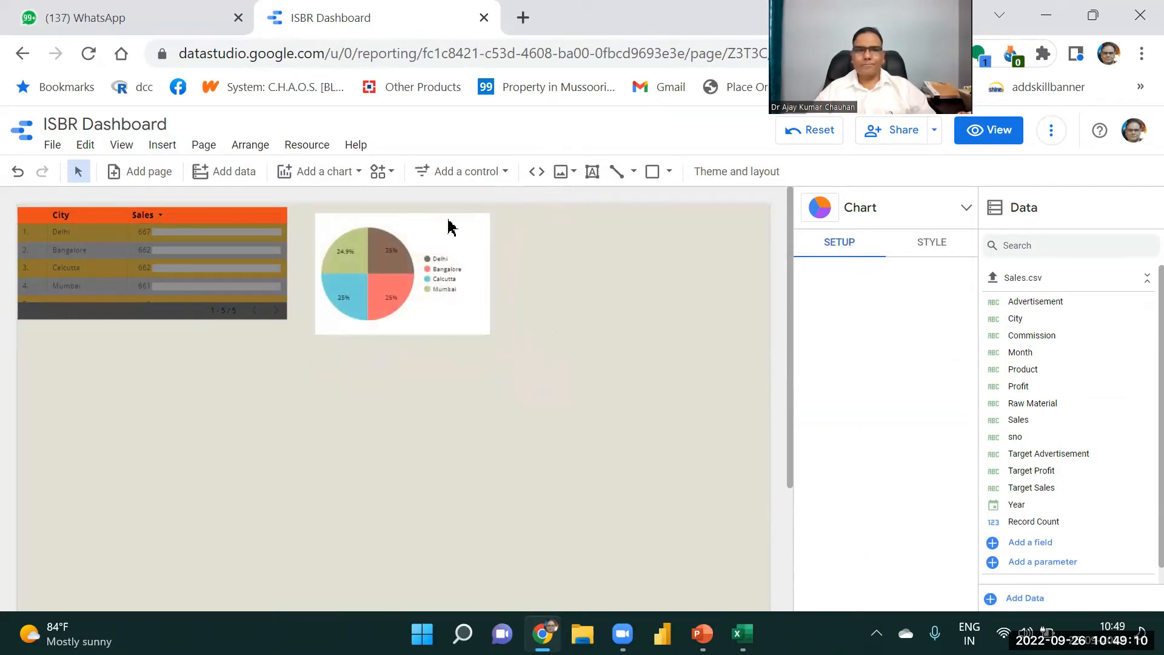
pyautogui.moveTo(409, 205); pyautogui.dragTo(386, 199)
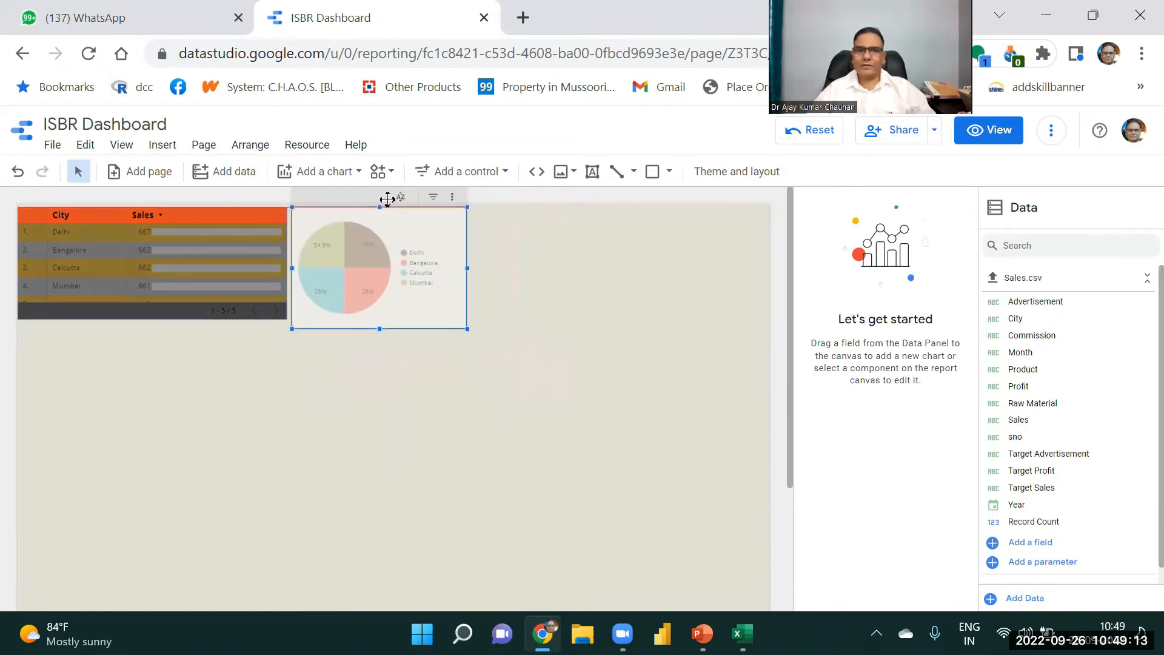
# - Insert a table to the right of the pie chart and set its metric to Sales
pyautogui.click(162, 146)
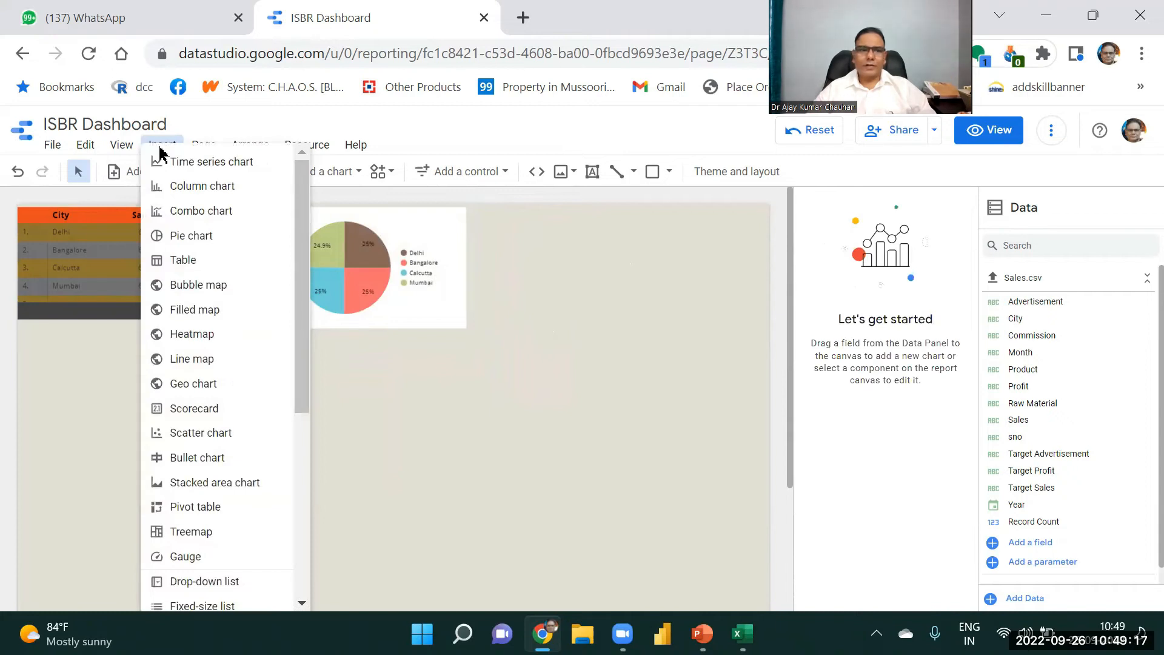
pyautogui.click(191, 262)
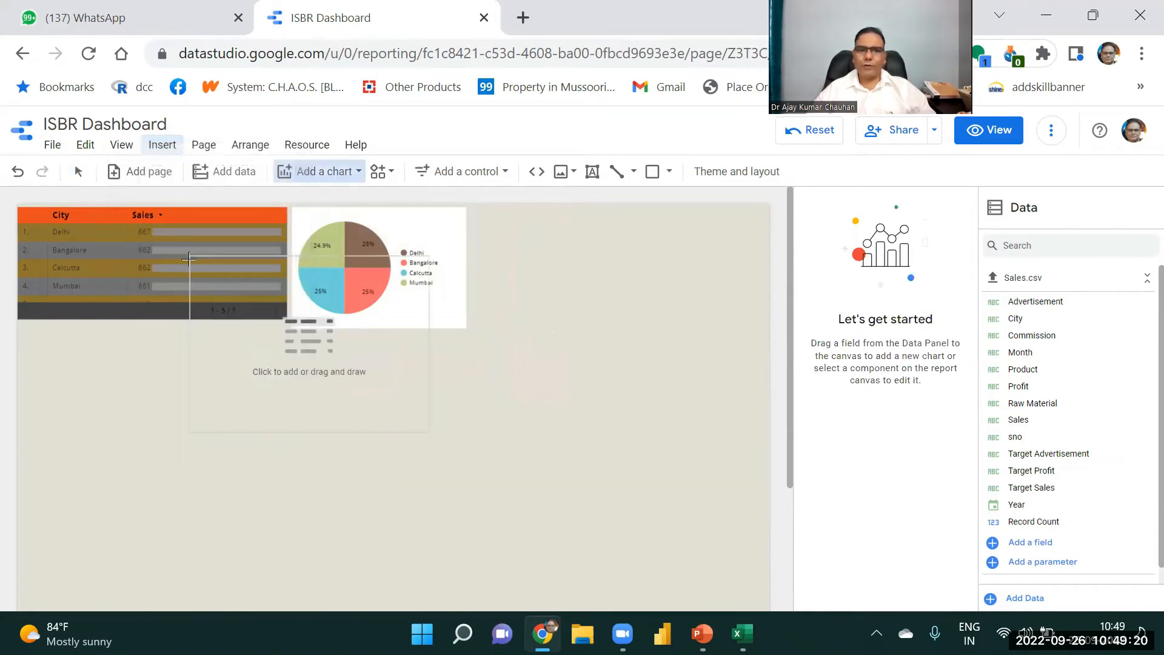
pyautogui.click(492, 210)
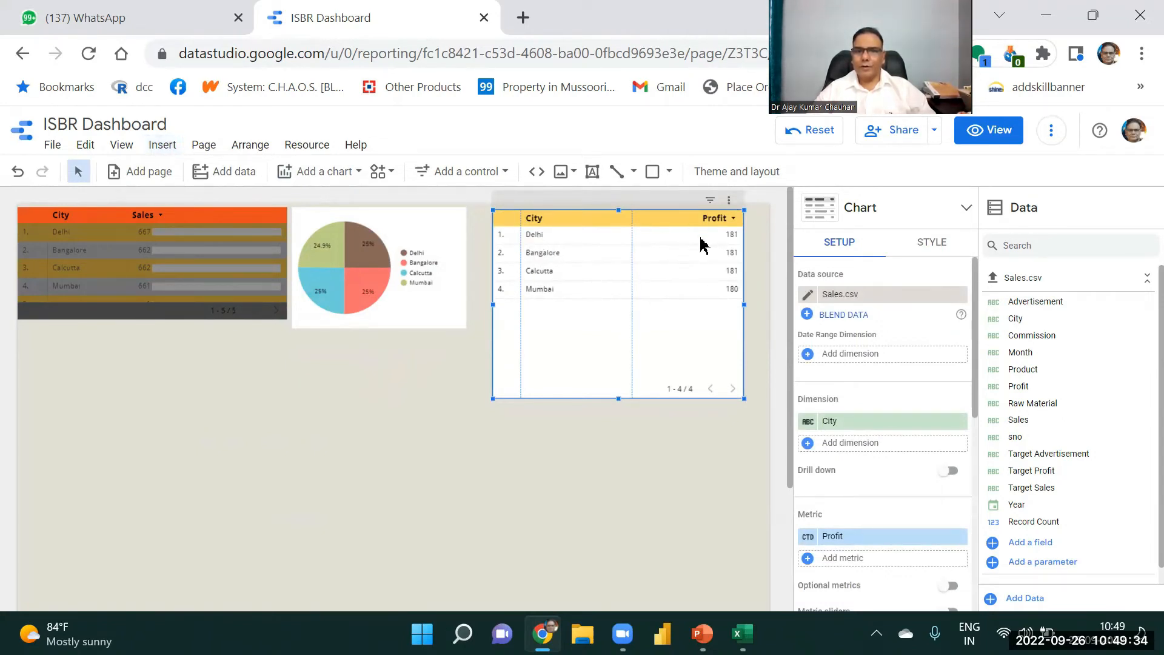
pyautogui.click(833, 532)
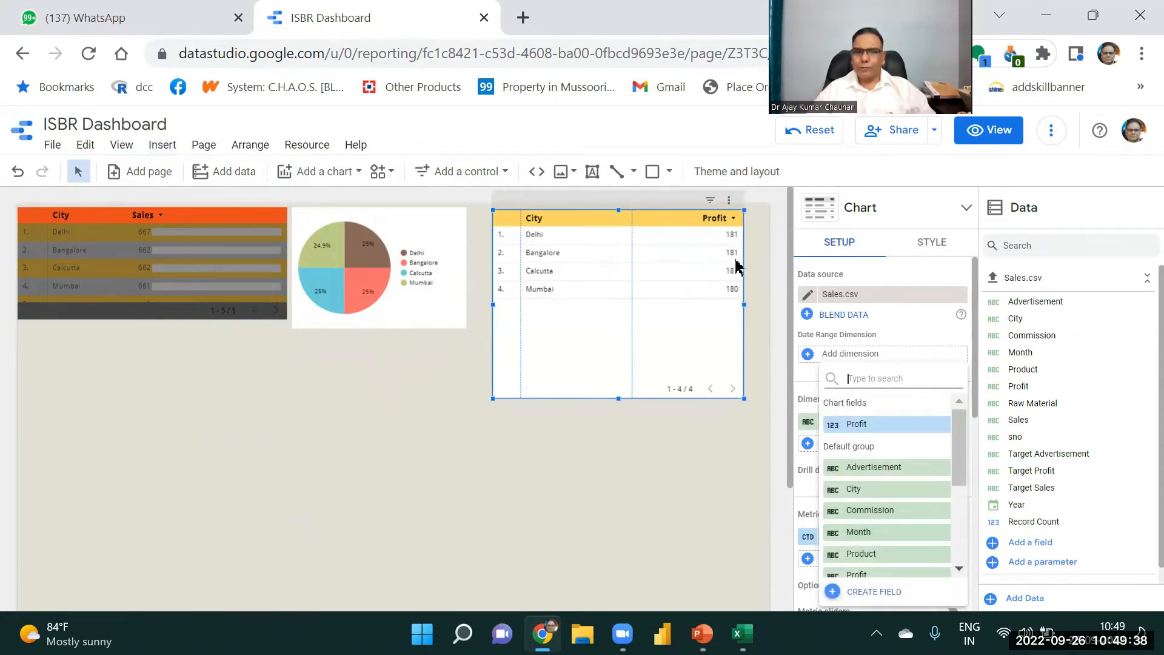
pyautogui.scroll(-3, 962, 449)
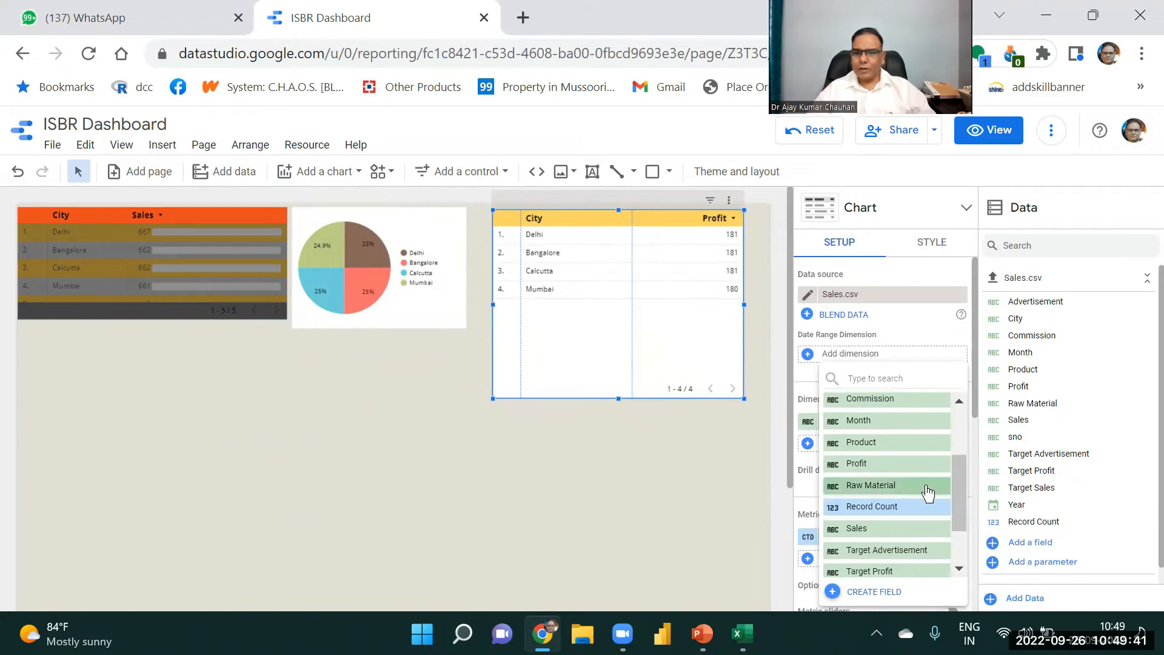
pyautogui.click(861, 529)
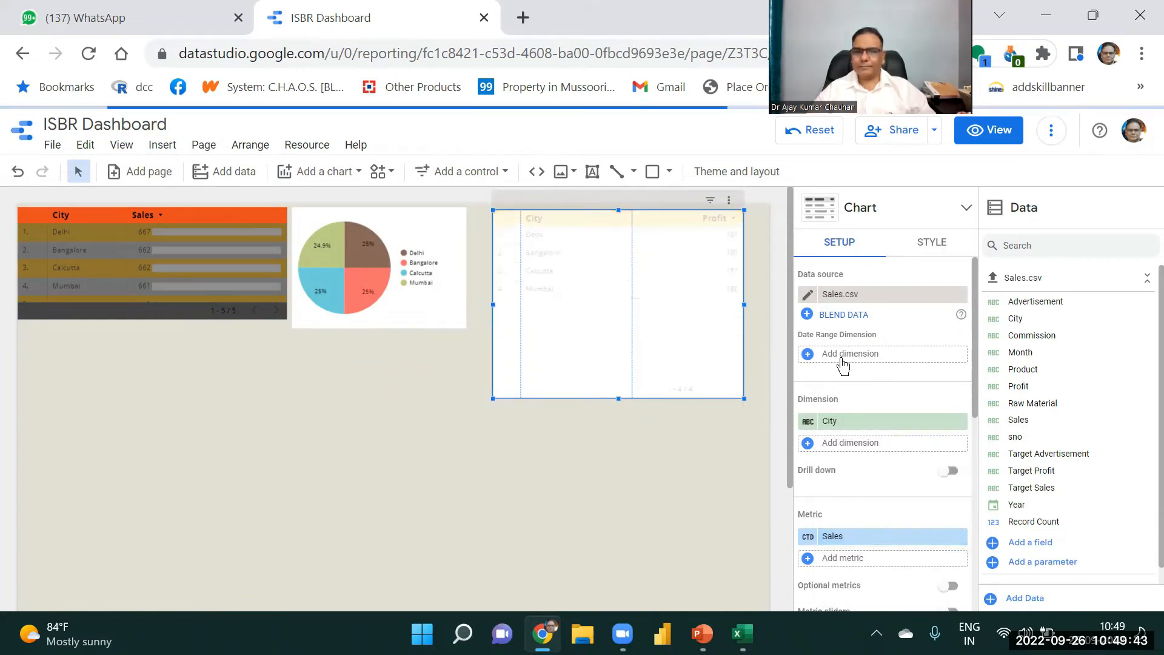
# - Reduce the new City table's height and width so it fits closely around its four rows
pyautogui.moveTo(619, 397); pyautogui.dragTo(611, 330)
pyautogui.click(507, 390)
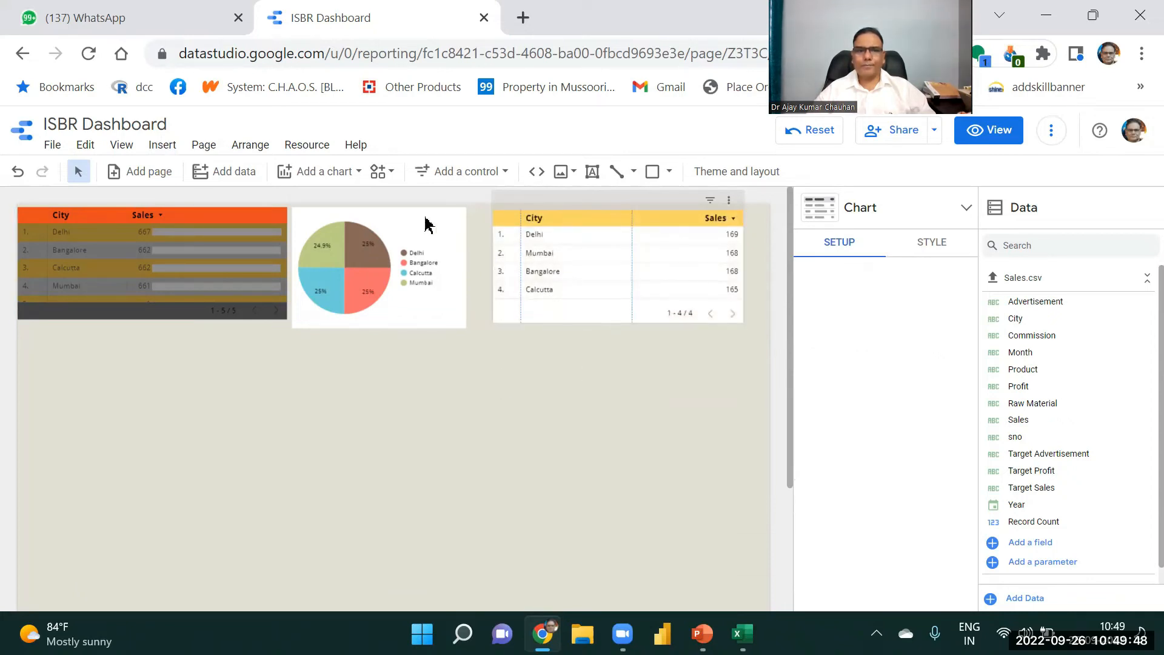
pyautogui.click(667, 254)
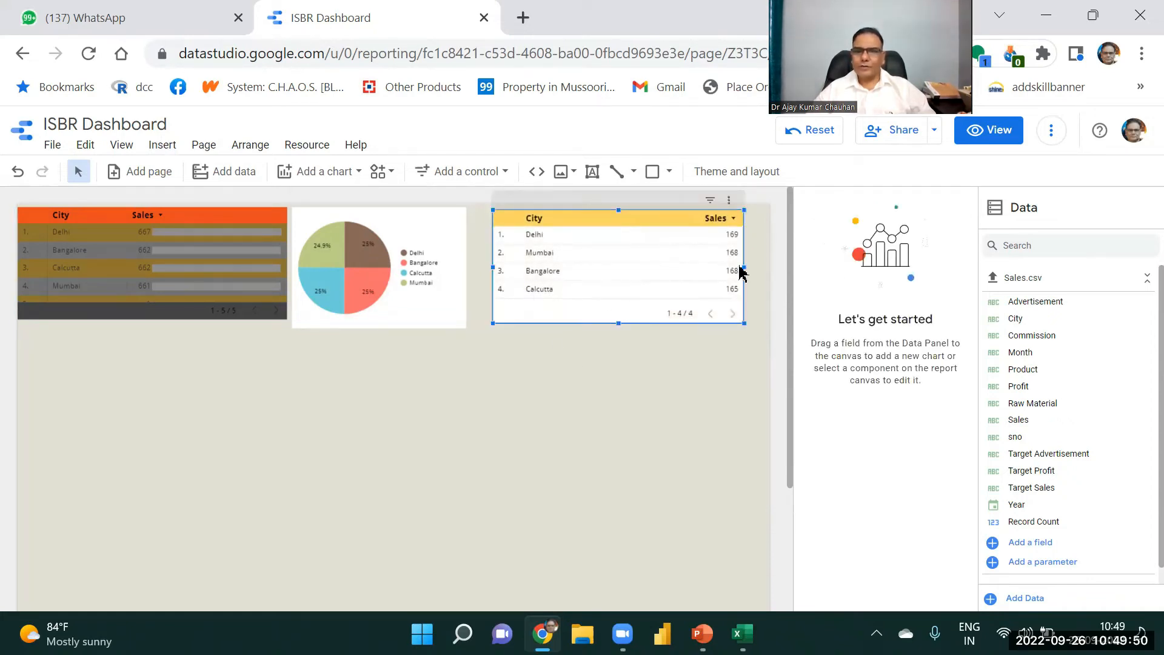
pyautogui.moveTo(744, 268); pyautogui.dragTo(641, 270)
pyautogui.click(530, 374)
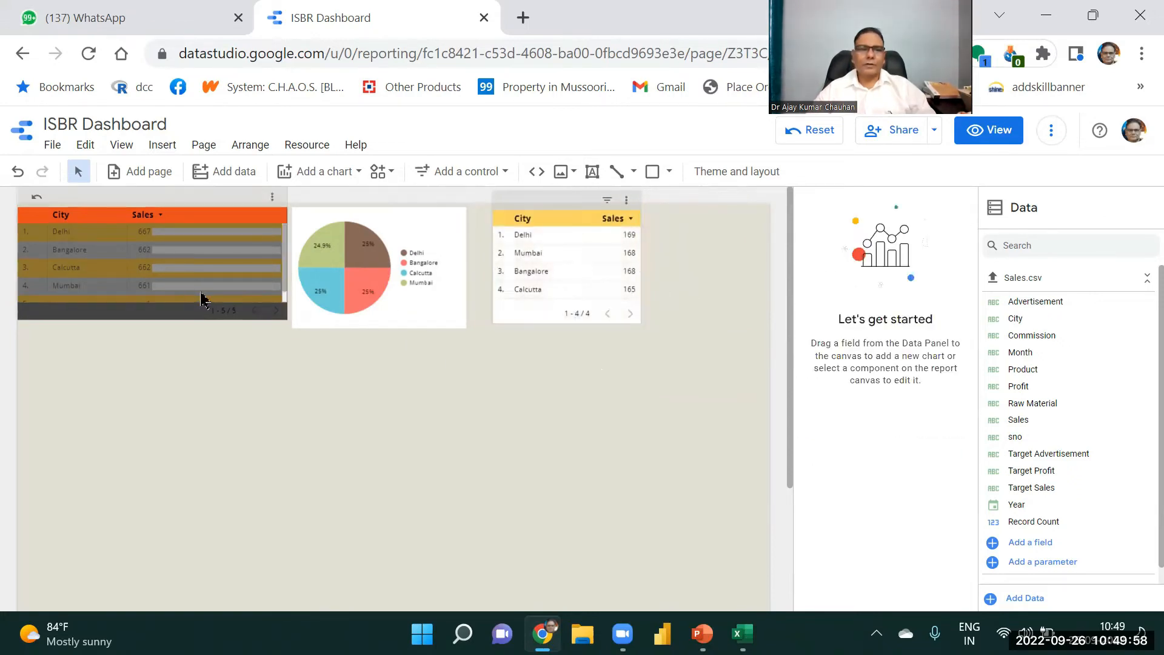
# - Insert a combo chart below the orange-headed bar table
pyautogui.click(161, 146)
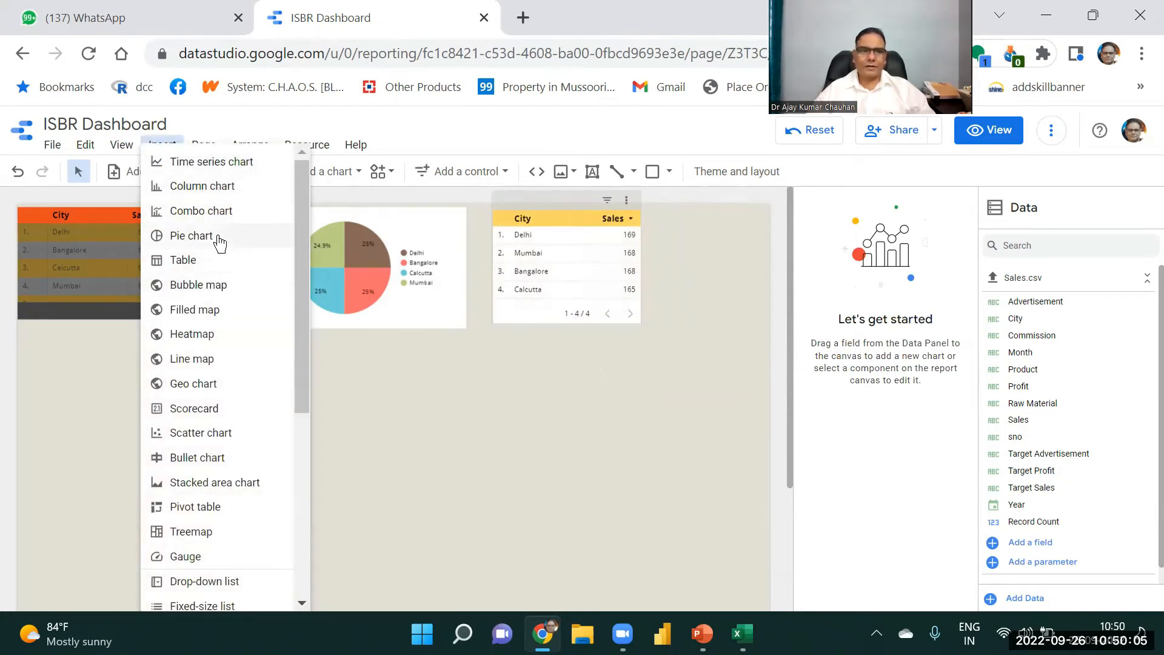
pyautogui.click(209, 212)
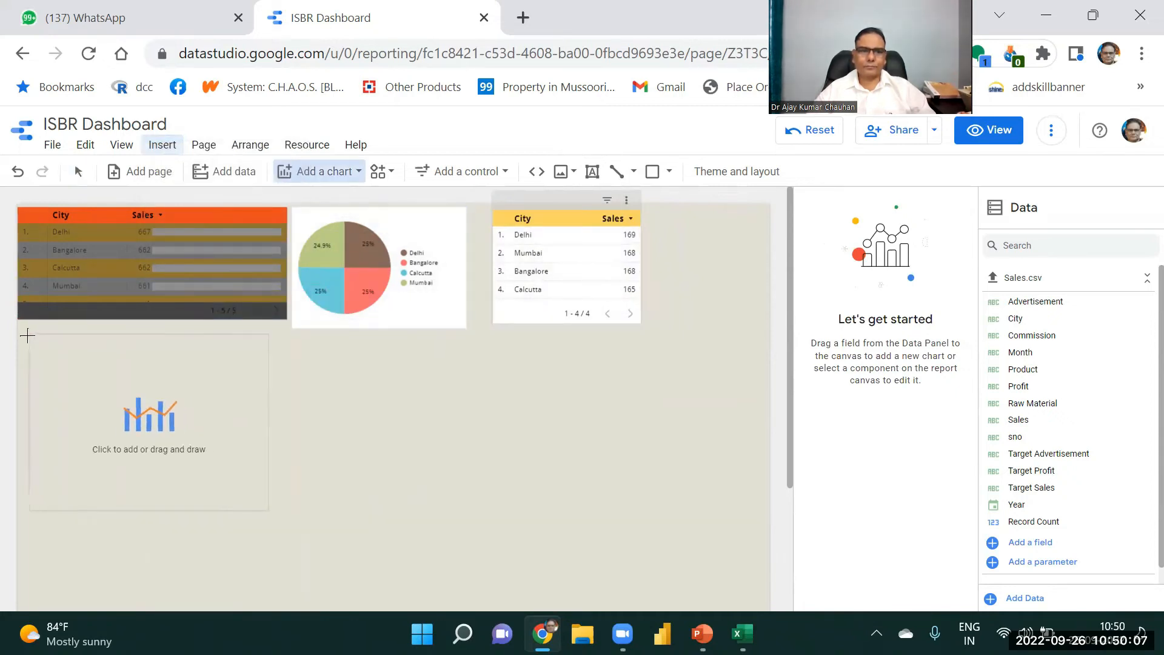
pyautogui.click(25, 334)
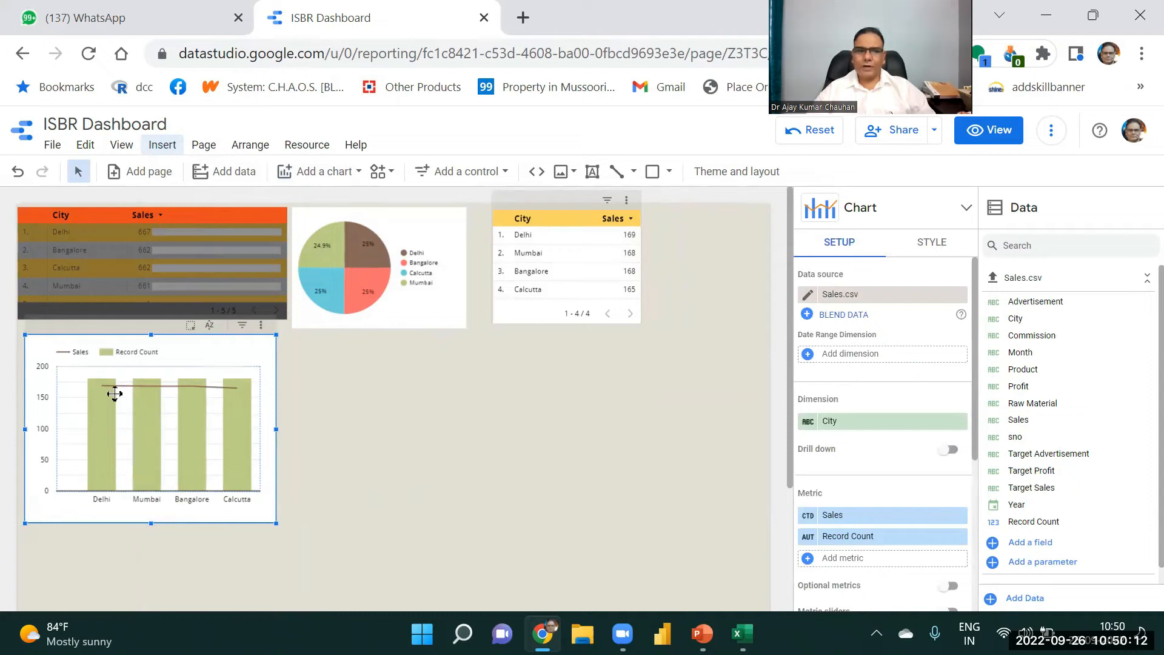
pyautogui.moveTo(232, 405)
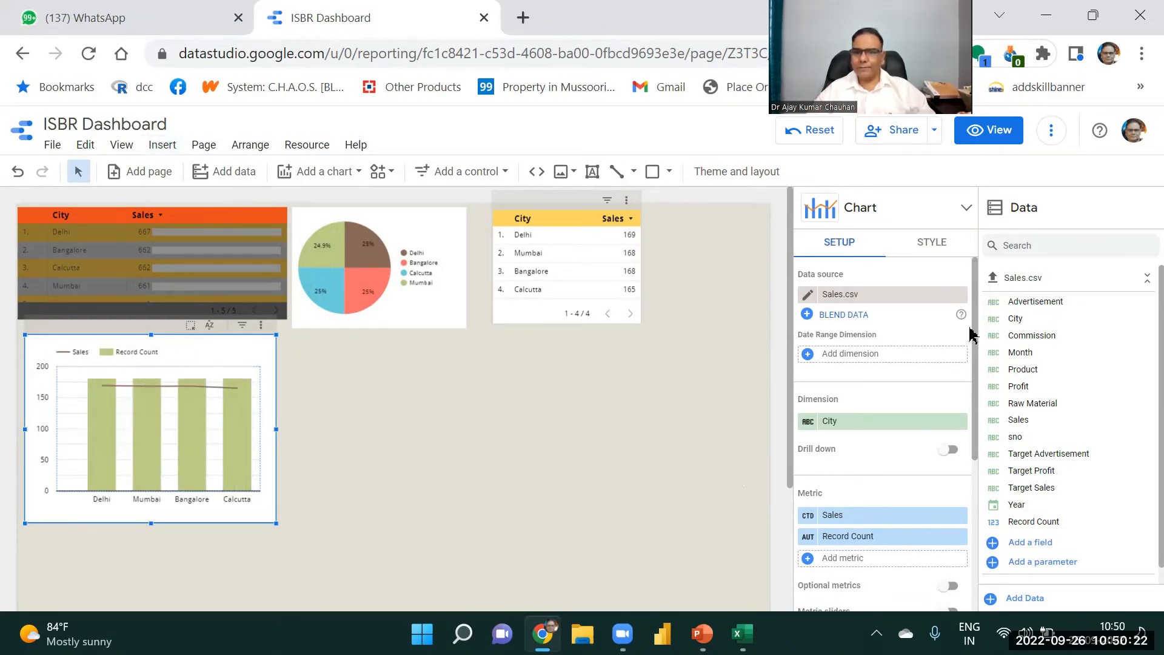
# - Replace the combo chart's Record Count metric with Profit, keeping Sales as the first metric
pyautogui.scroll(-4, 970, 335)
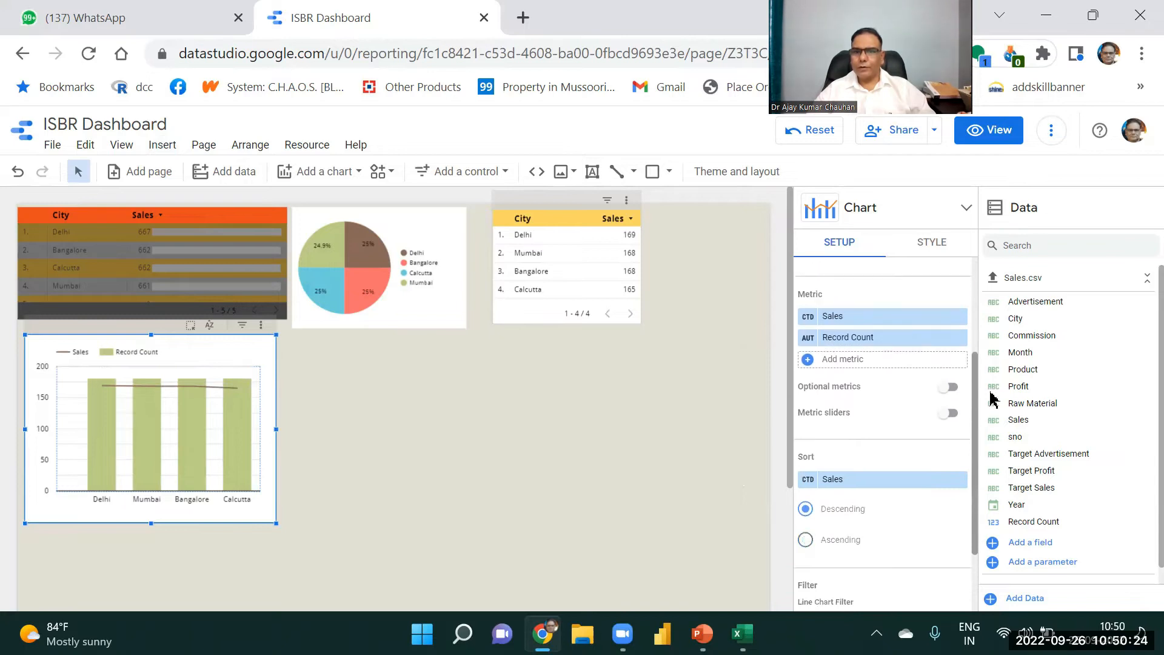
pyautogui.scroll(1, 912, 363)
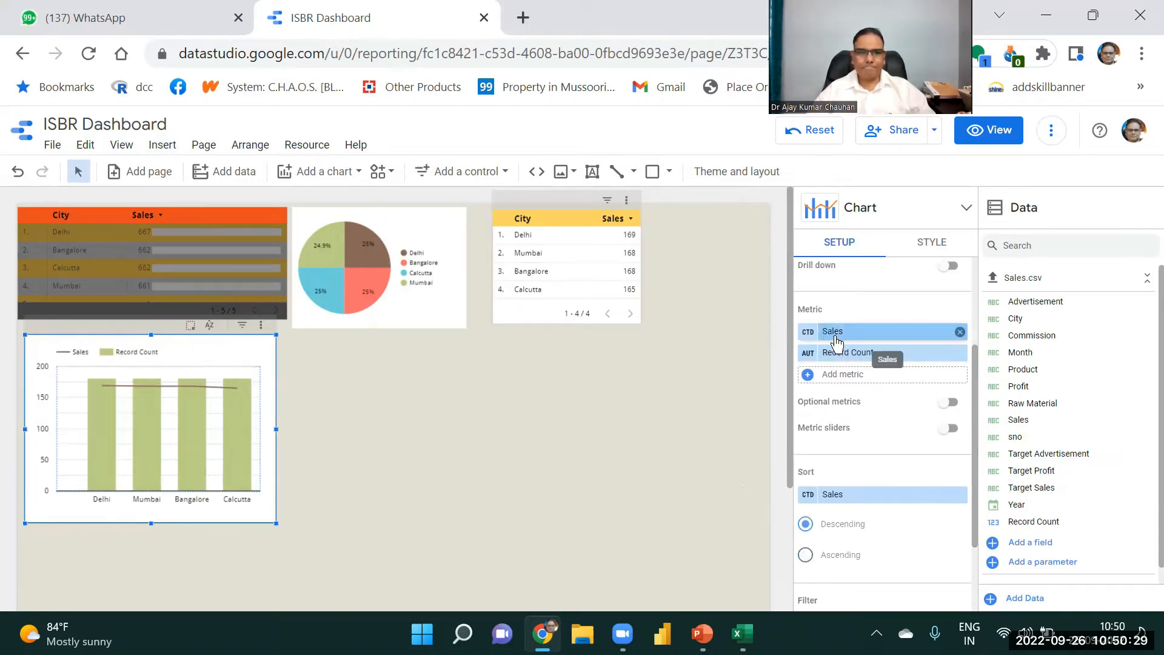
pyautogui.click(916, 362)
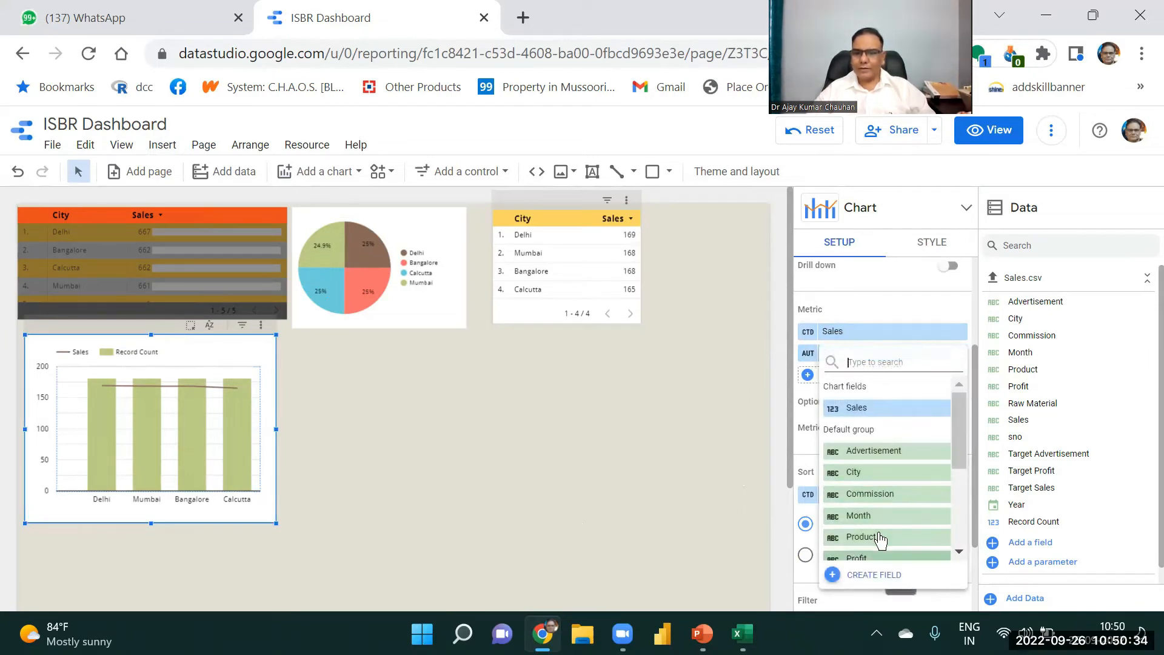
pyautogui.click(880, 556)
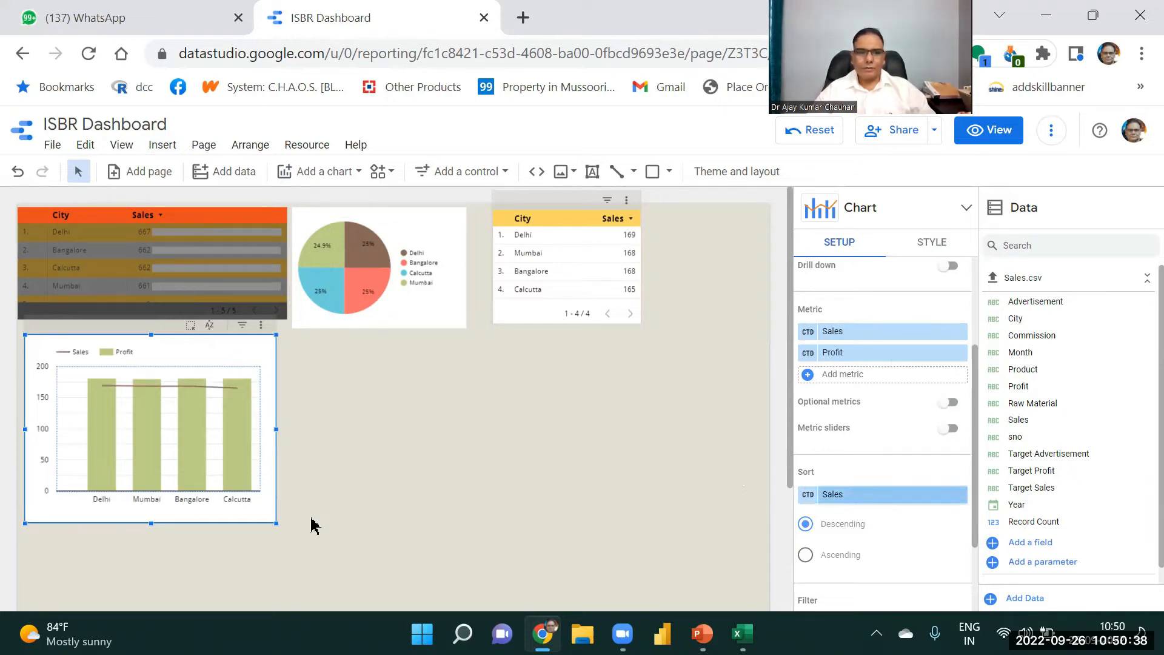
pyautogui.click(700, 450)
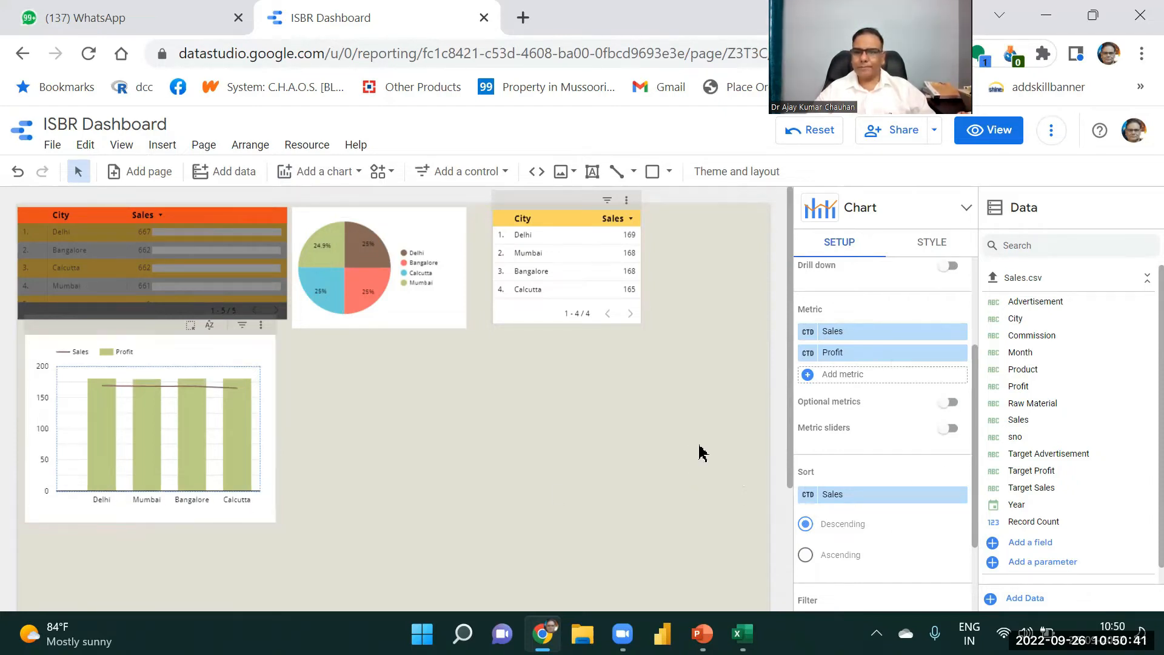
# - Change the combo chart's dimension to Year
pyautogui.click(206, 416)
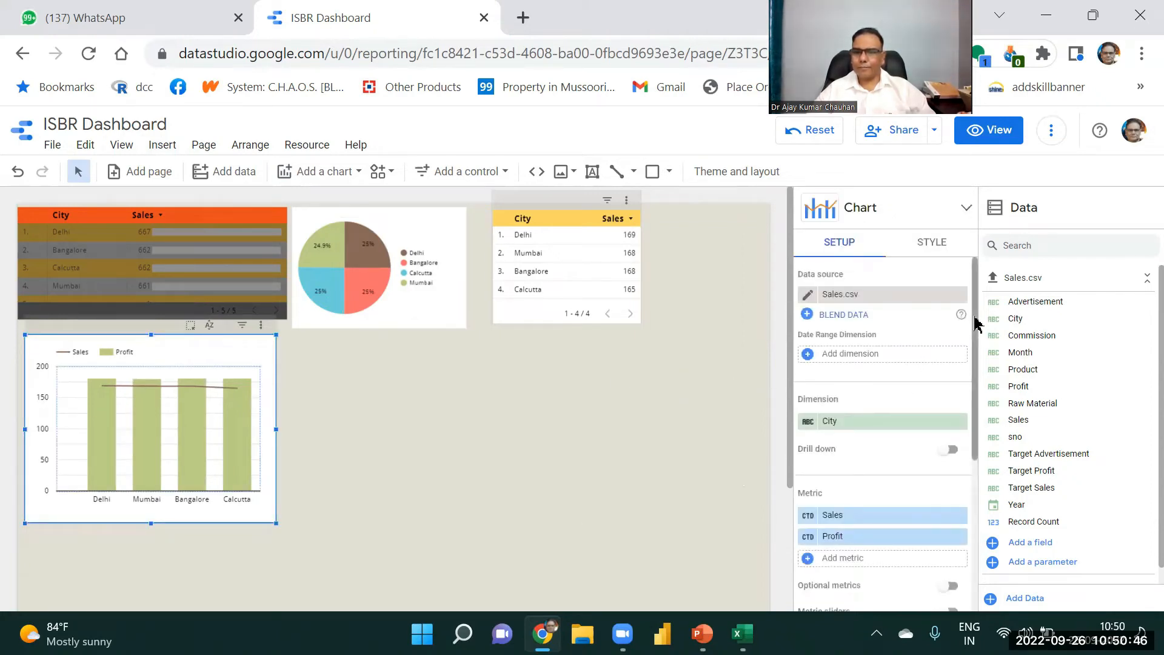
pyautogui.moveTo(981, 338)
pyautogui.mouseDown()
pyautogui.moveTo(1006, 475)
pyautogui.moveTo(993, 348)
pyautogui.mouseUp()
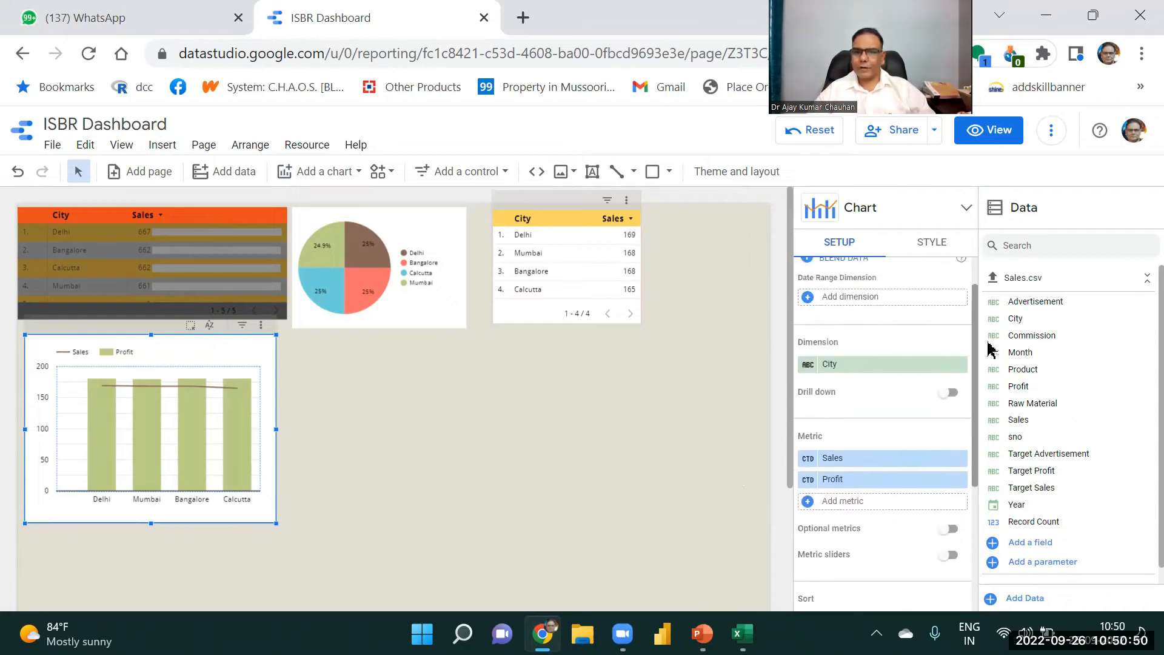
pyautogui.click(843, 366)
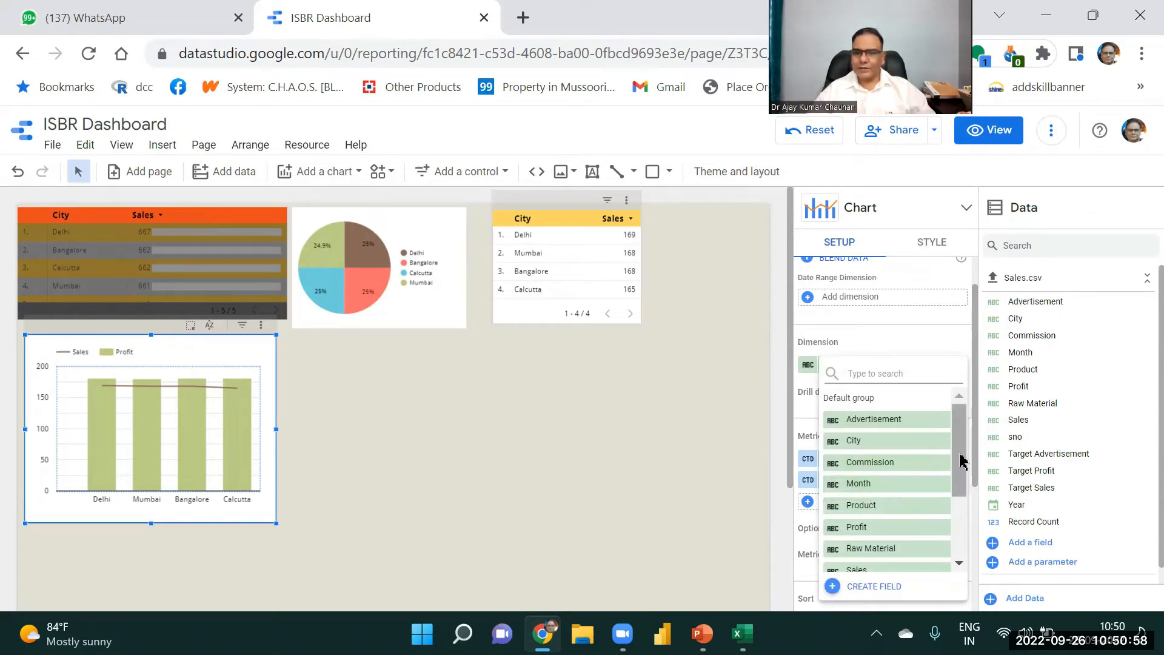
pyautogui.scroll(-2, 960, 461)
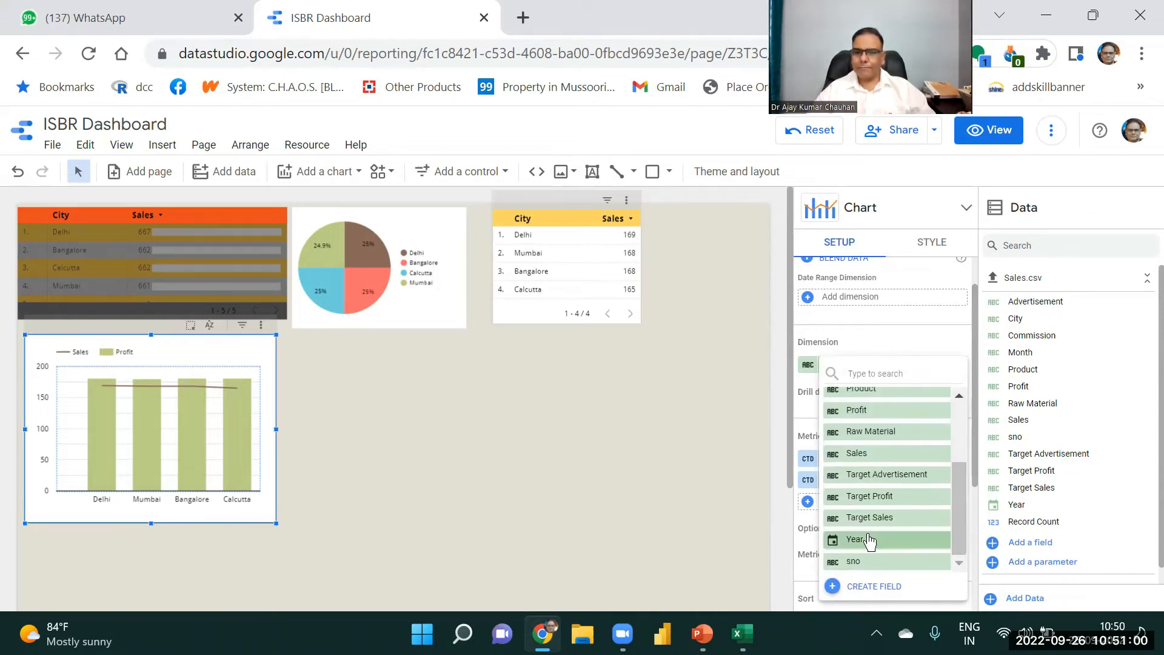
pyautogui.click(871, 540)
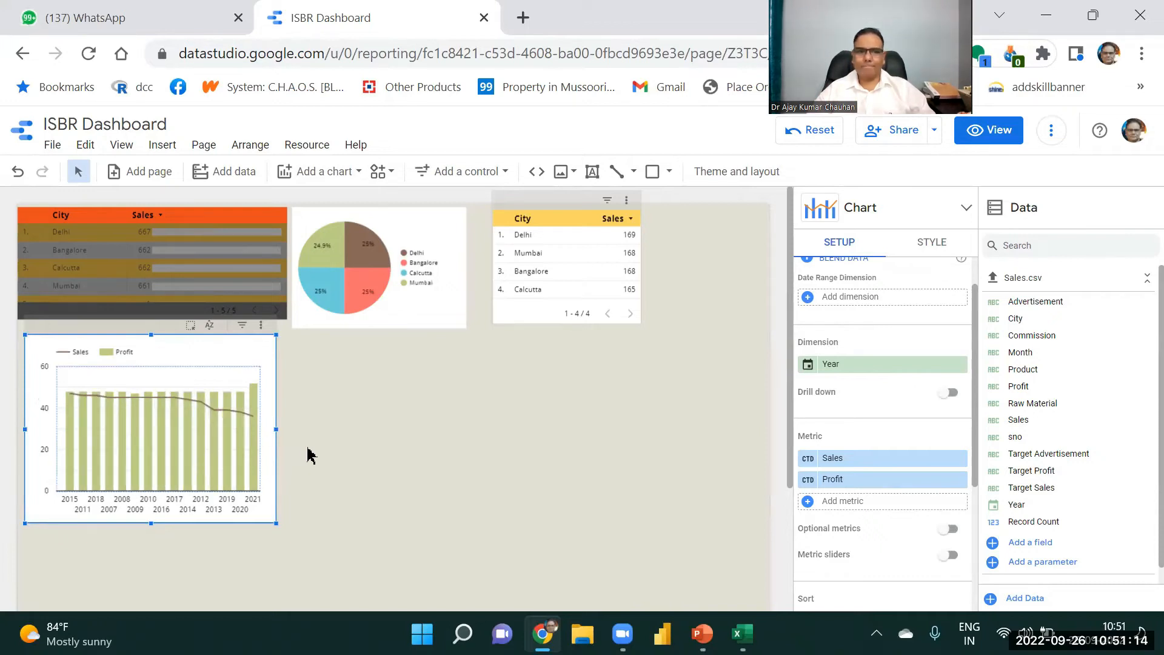
# - Widen the combo chart to about the right edge of the yellow-headed City table and reduce its height by about a third
pyautogui.moveTo(278, 429); pyautogui.dragTo(635, 437)
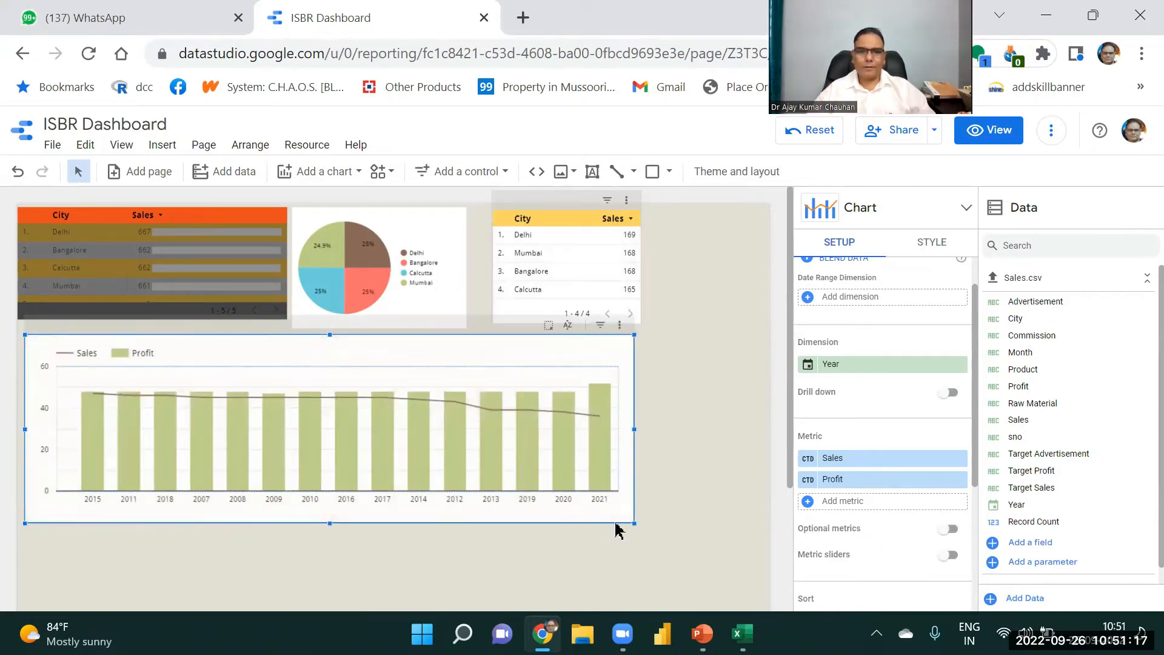
pyautogui.moveTo(331, 524); pyautogui.dragTo(327, 459)
pyautogui.click(311, 503)
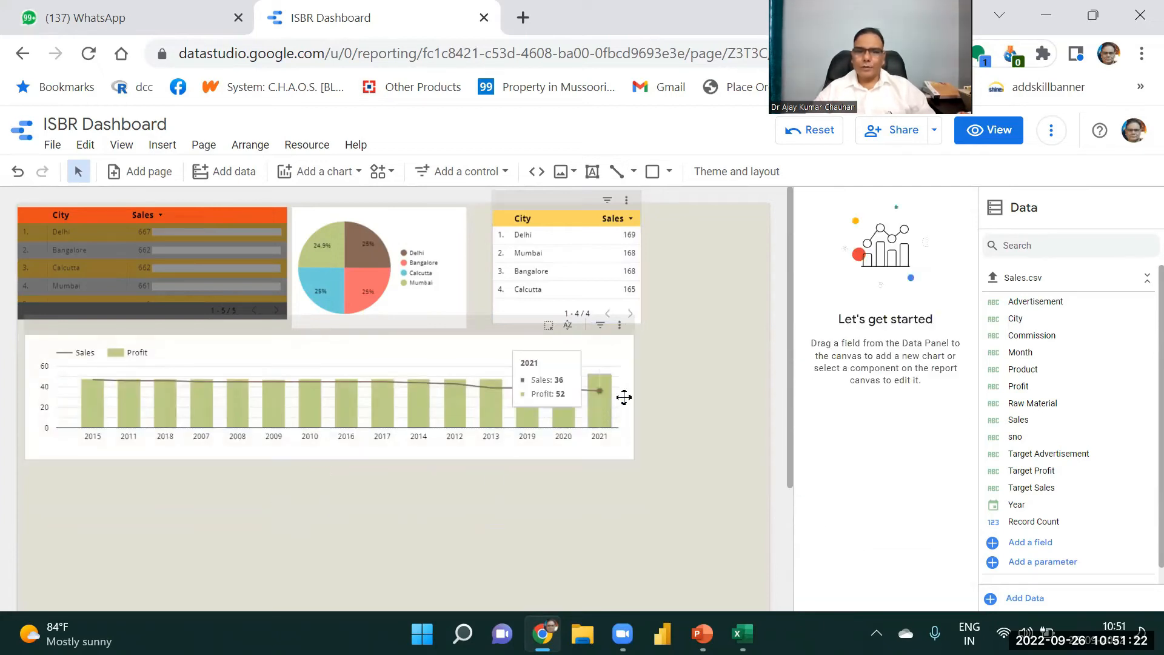
pyautogui.click(620, 359)
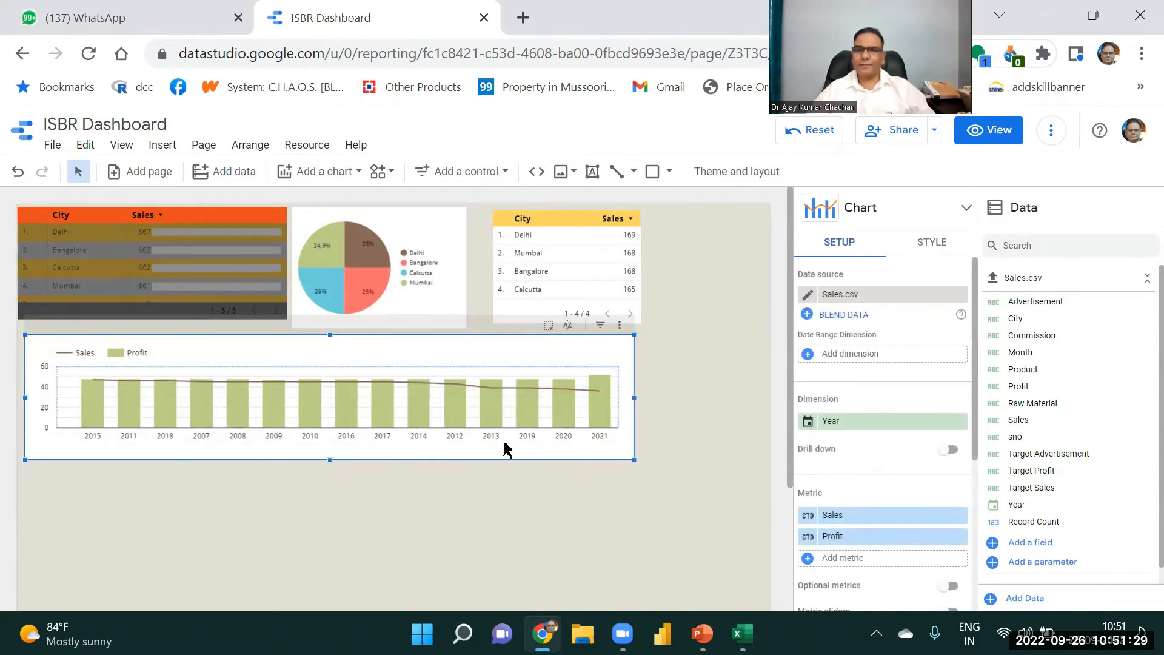
# - Insert a gauge below the combo chart's left end and shrink it to about two thirds of its width and height
pyautogui.click(165, 144)
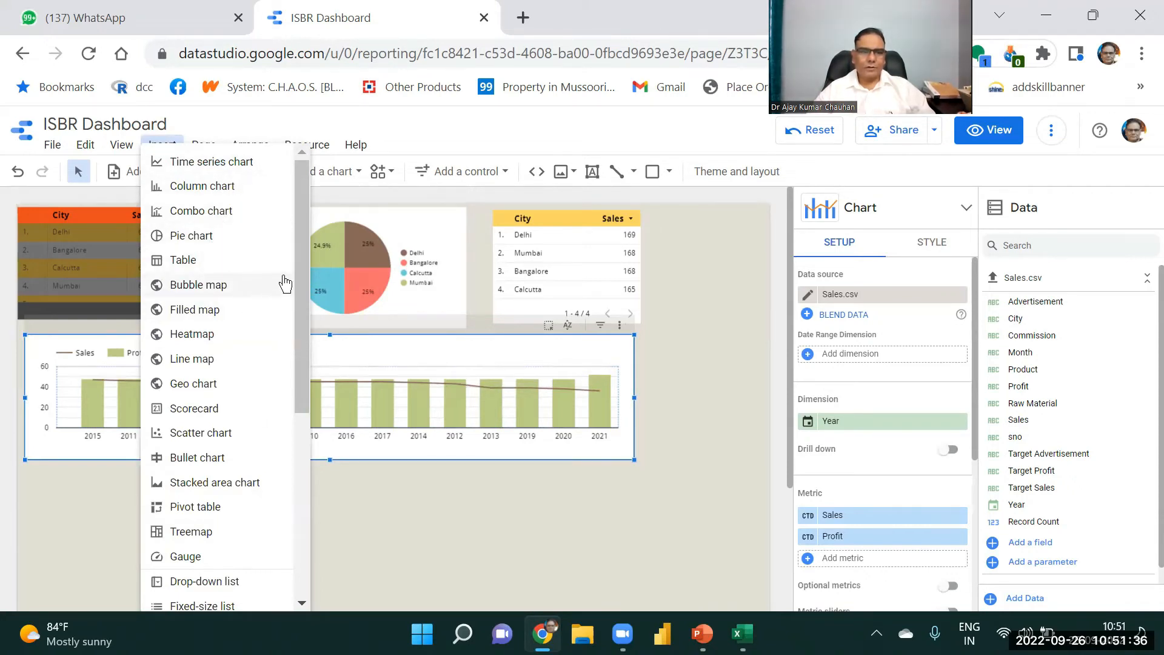
pyautogui.moveTo(301, 279); pyautogui.dragTo(210, 372)
pyautogui.click(198, 372)
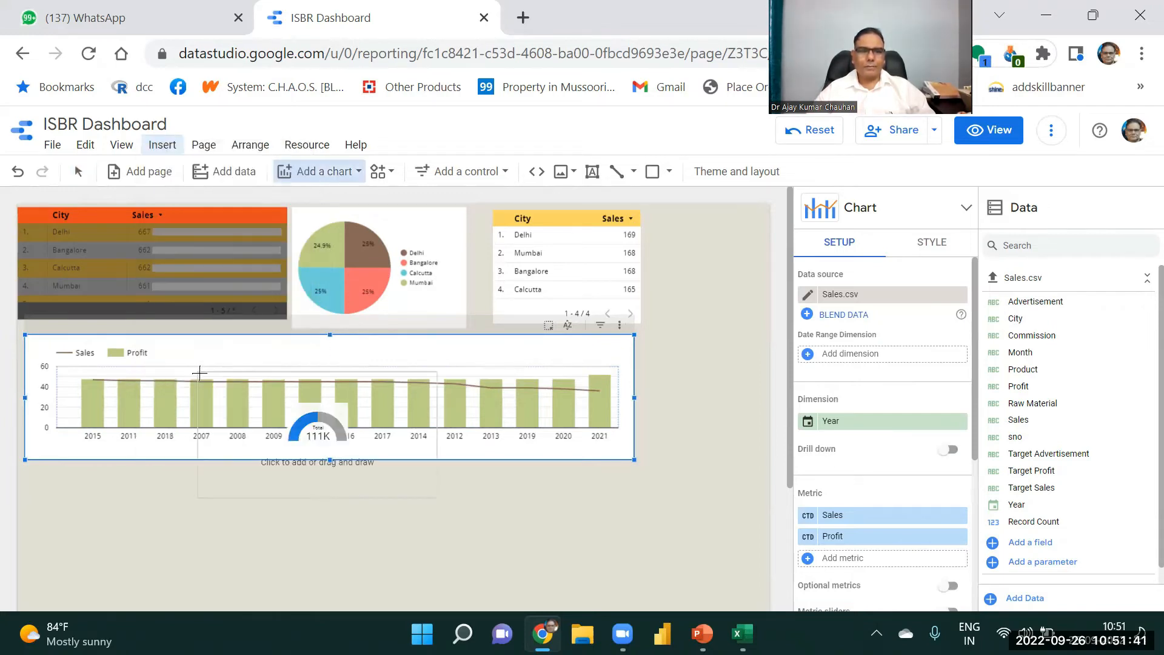
pyautogui.click(29, 480)
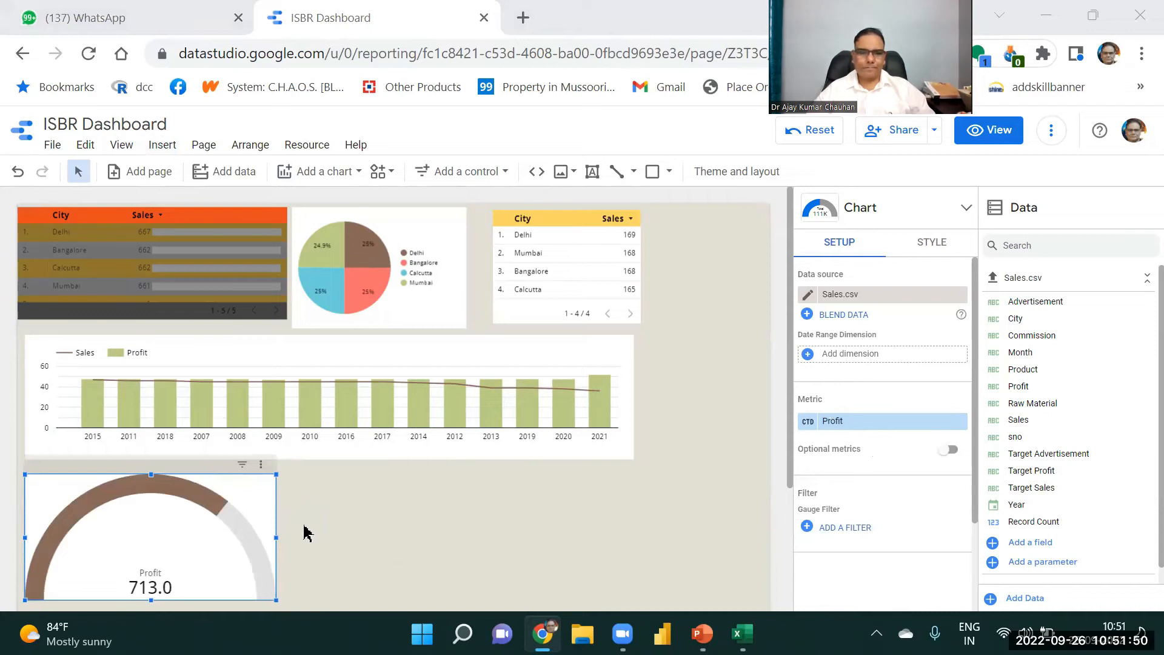
pyautogui.moveTo(275, 540); pyautogui.dragTo(185, 542)
pyautogui.moveTo(103, 476); pyautogui.dragTo(113, 527)
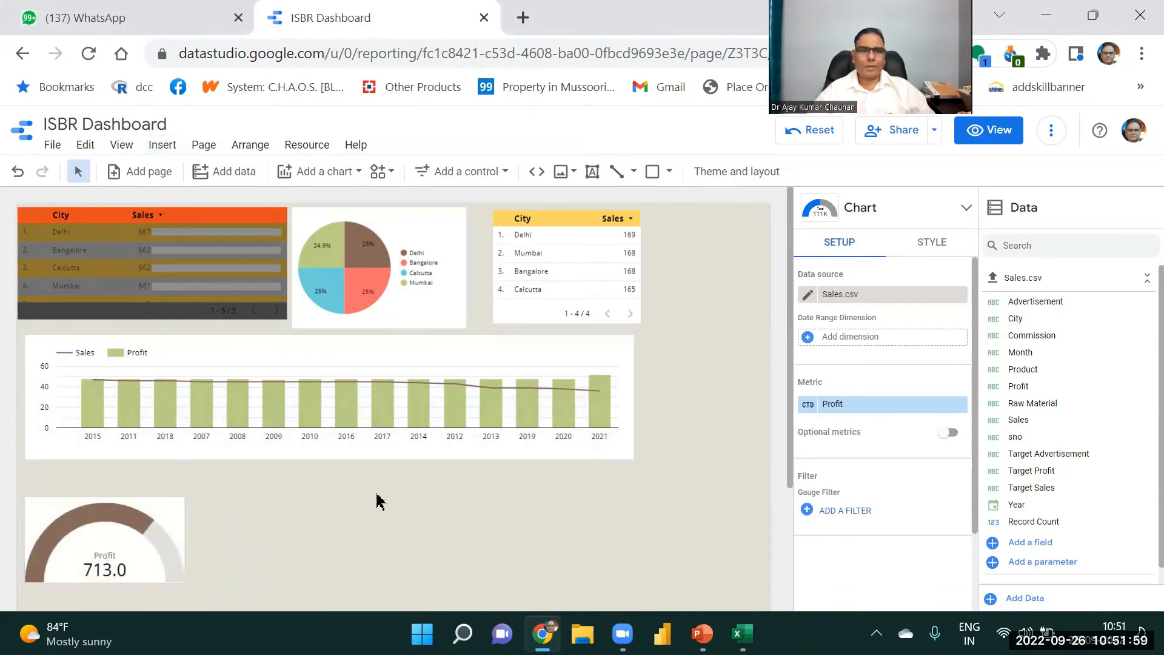
# - Insert a column chart below the combo chart, just to the right of the Profit gauge
pyautogui.click(162, 149)
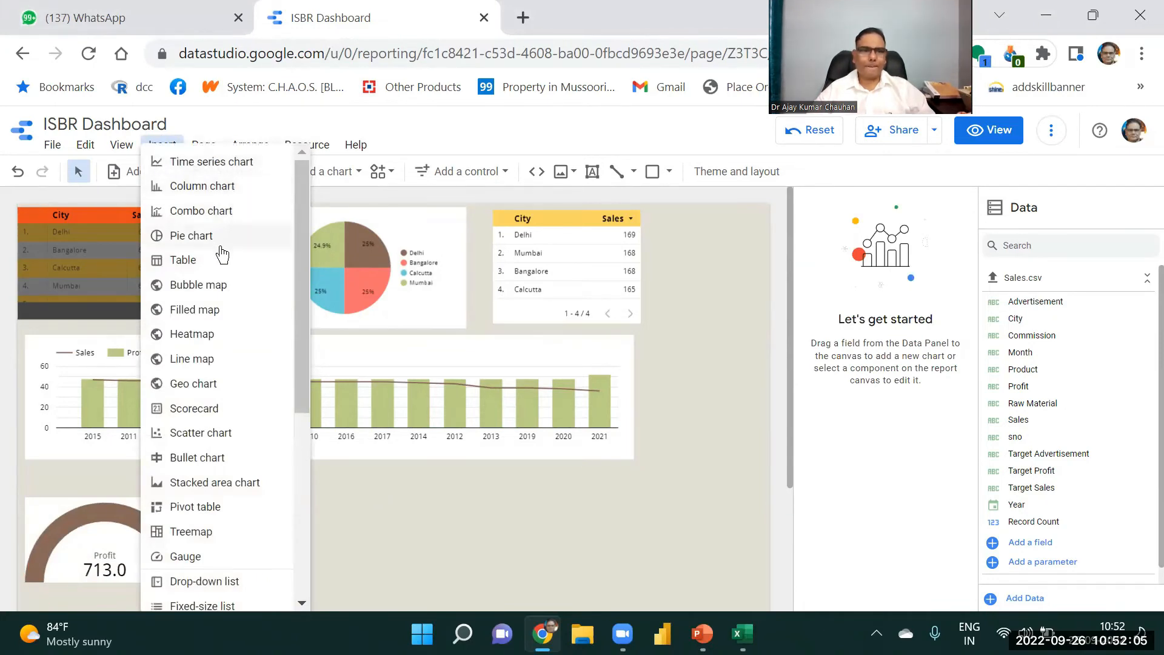
pyautogui.click(228, 187)
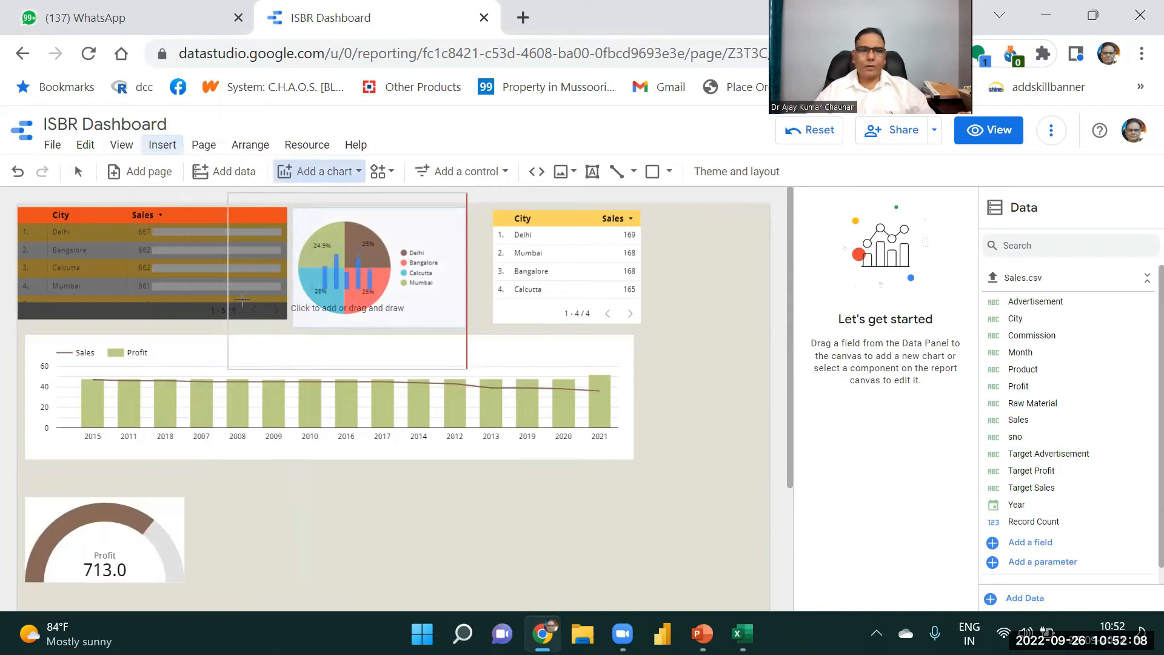
pyautogui.click(228, 430)
pyautogui.moveTo(339, 463); pyautogui.dragTo(308, 489)
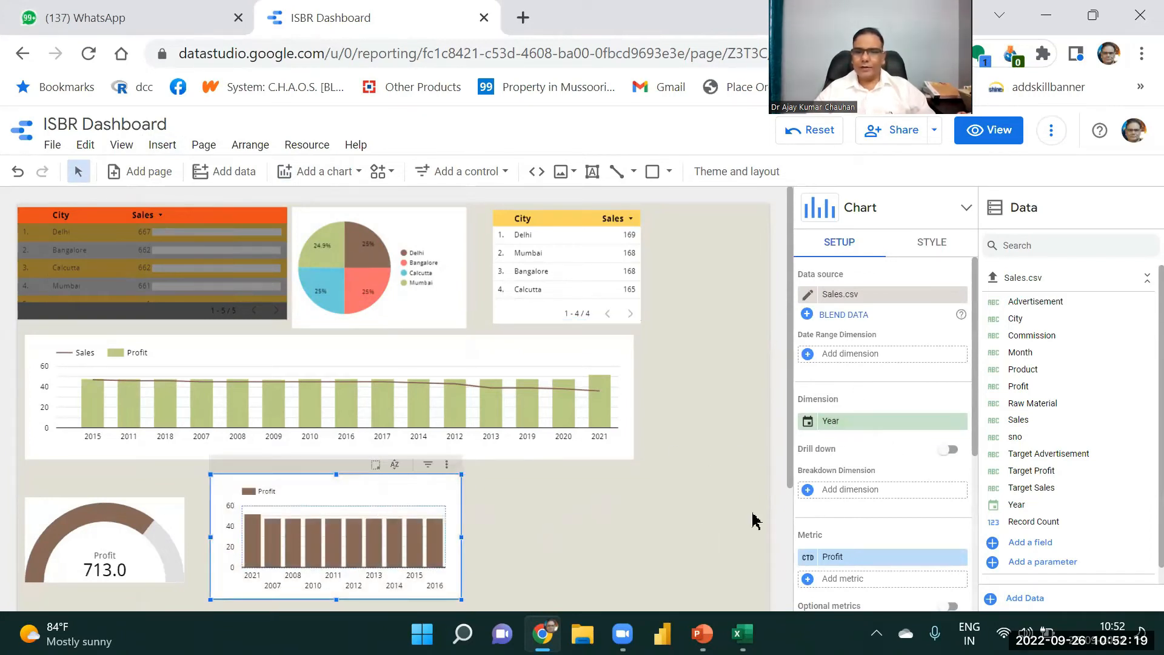
# - Set the column chart's dimension to Month and widen the chart slightly to the right
pyautogui.click(843, 422)
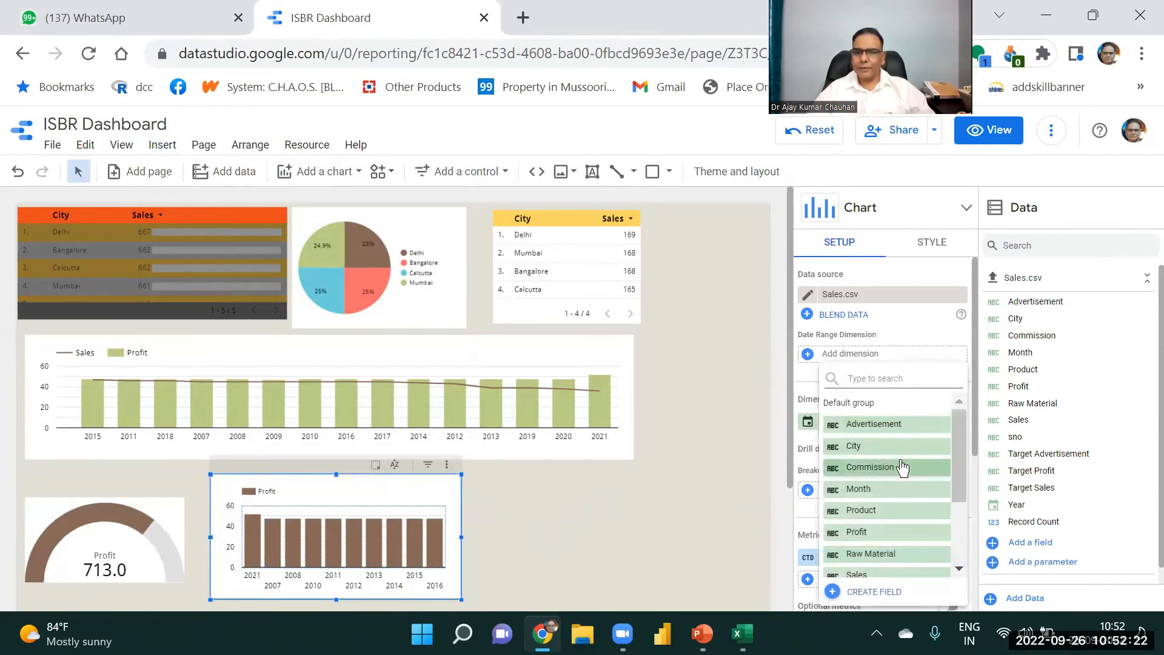
pyautogui.click(902, 488)
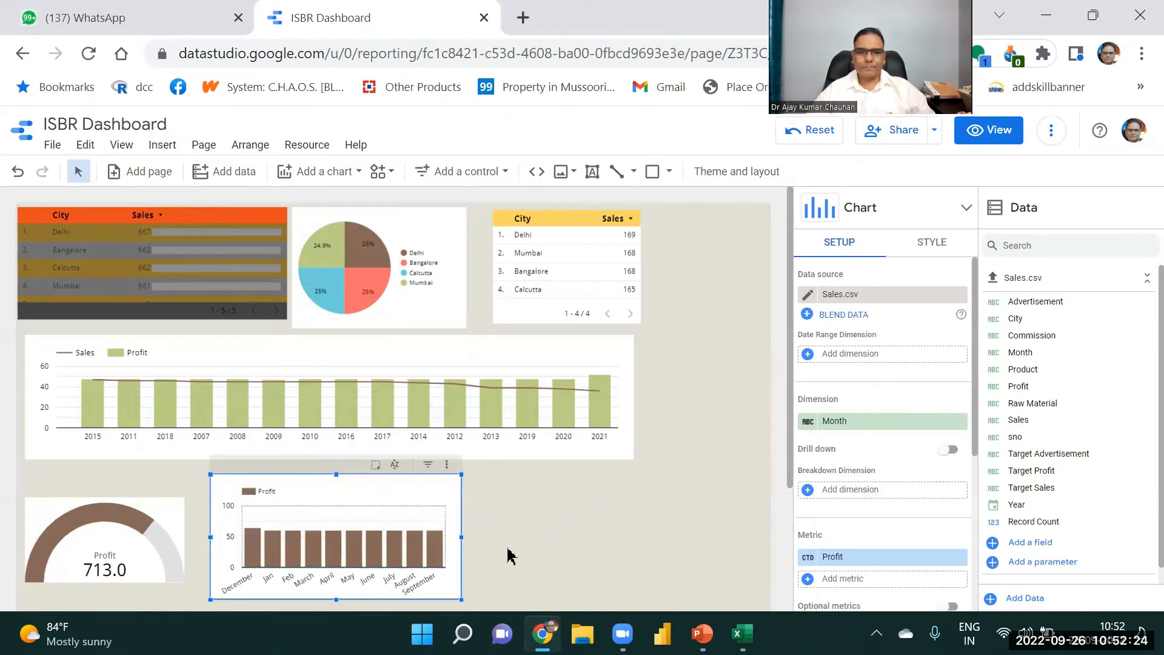
pyautogui.moveTo(462, 539); pyautogui.dragTo(509, 539)
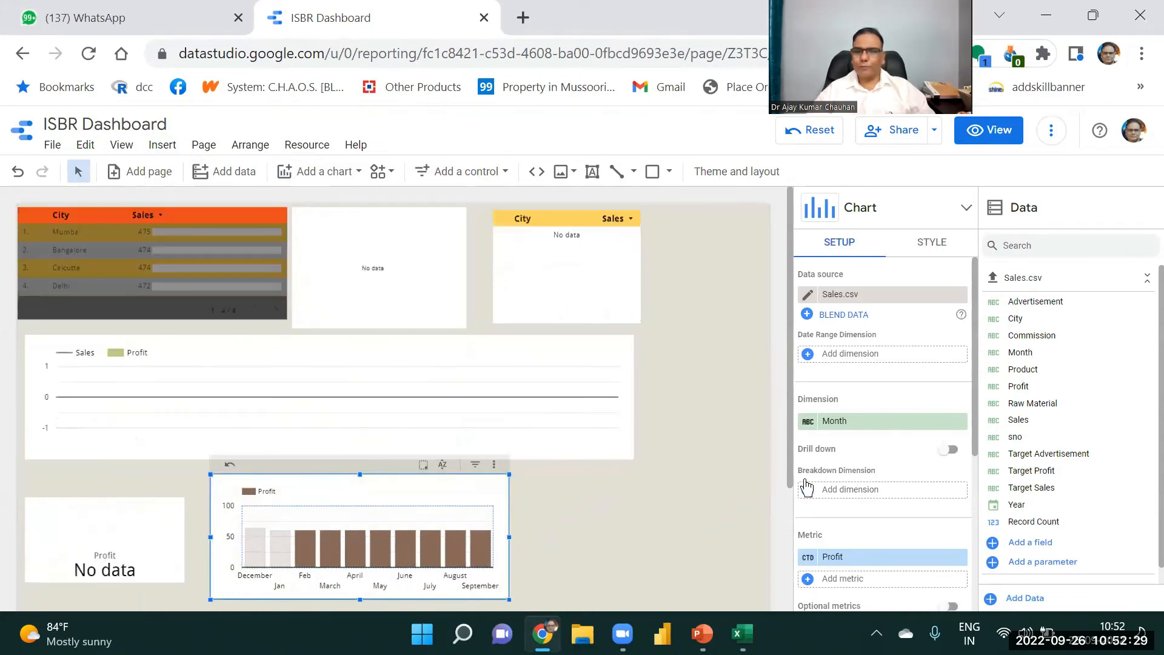
# - Change the column chart's metric to Sales
pyautogui.click(849, 557)
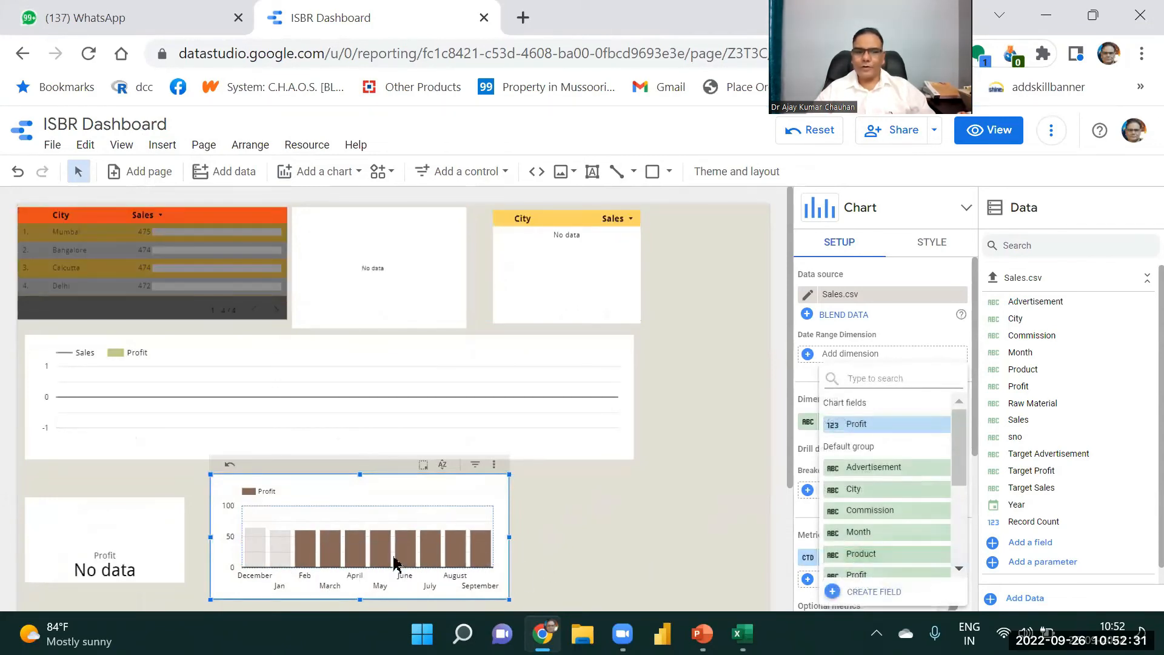
pyautogui.moveTo(957, 463); pyautogui.dragTo(960, 502)
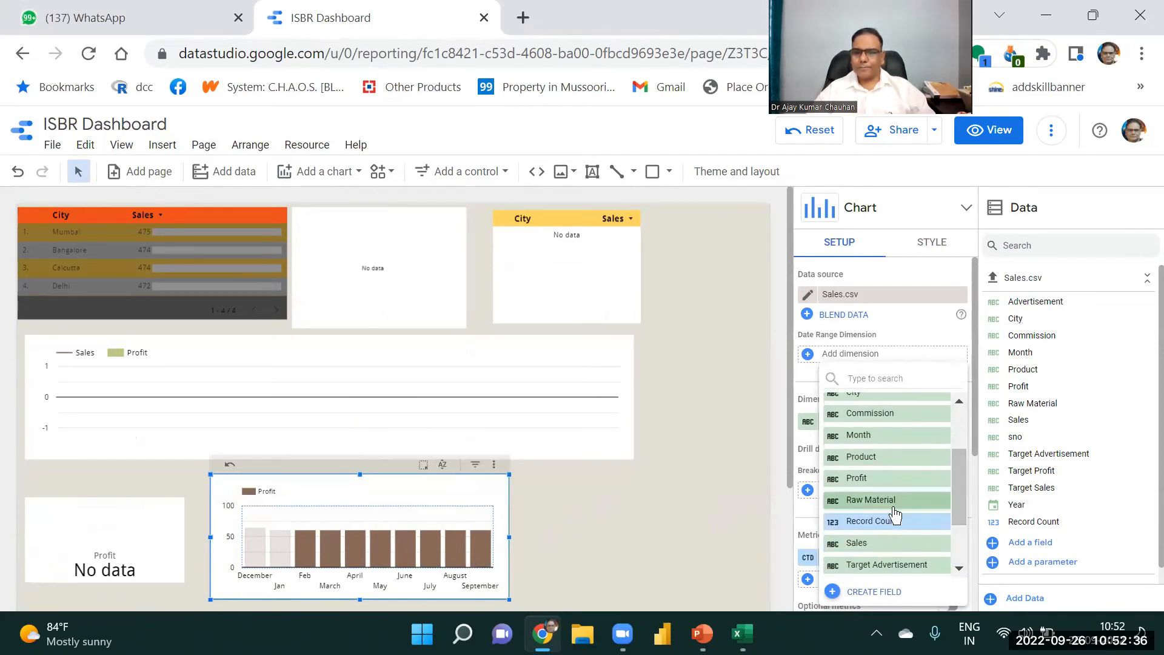
pyautogui.click(858, 549)
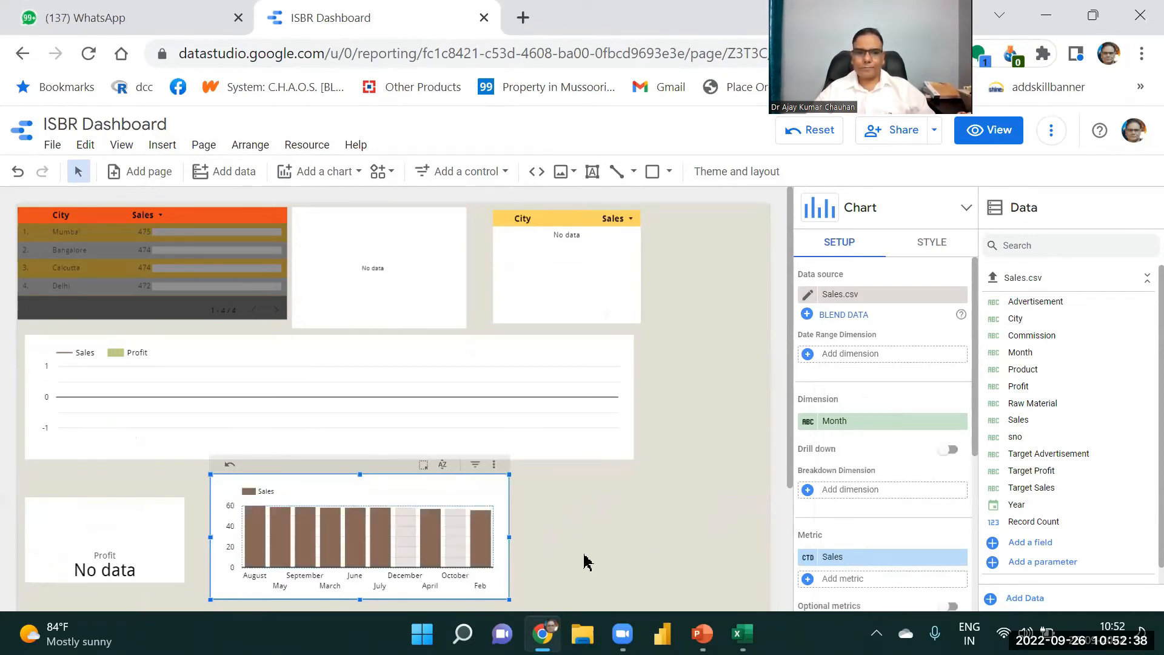
pyautogui.click(581, 545)
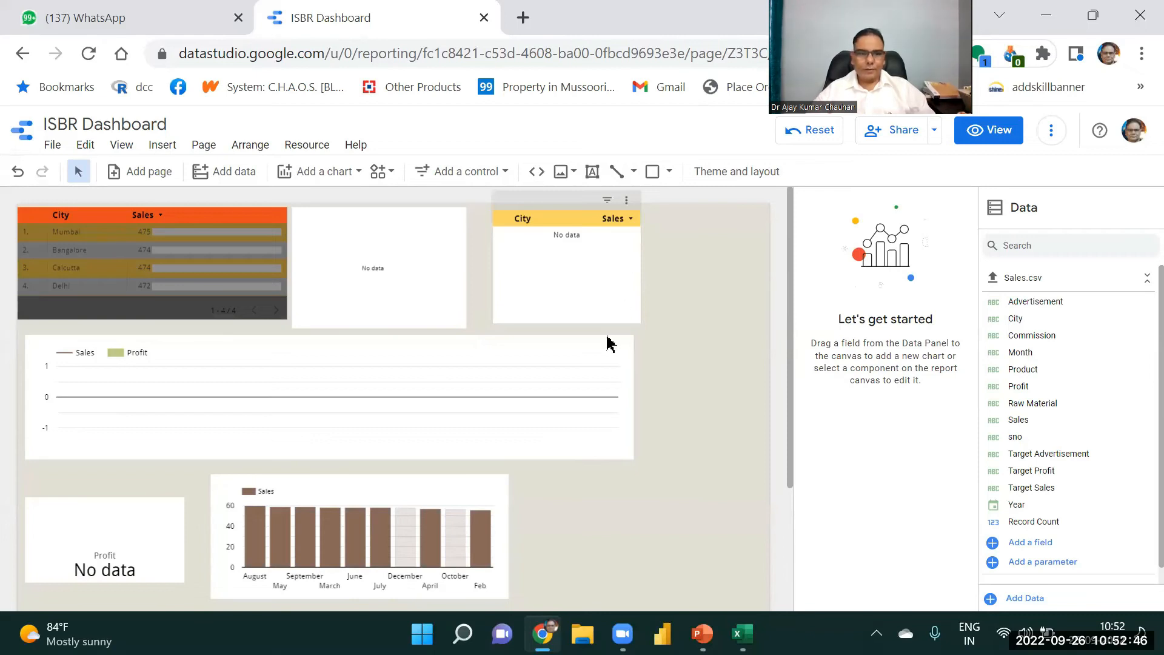
pyautogui.click(113, 548)
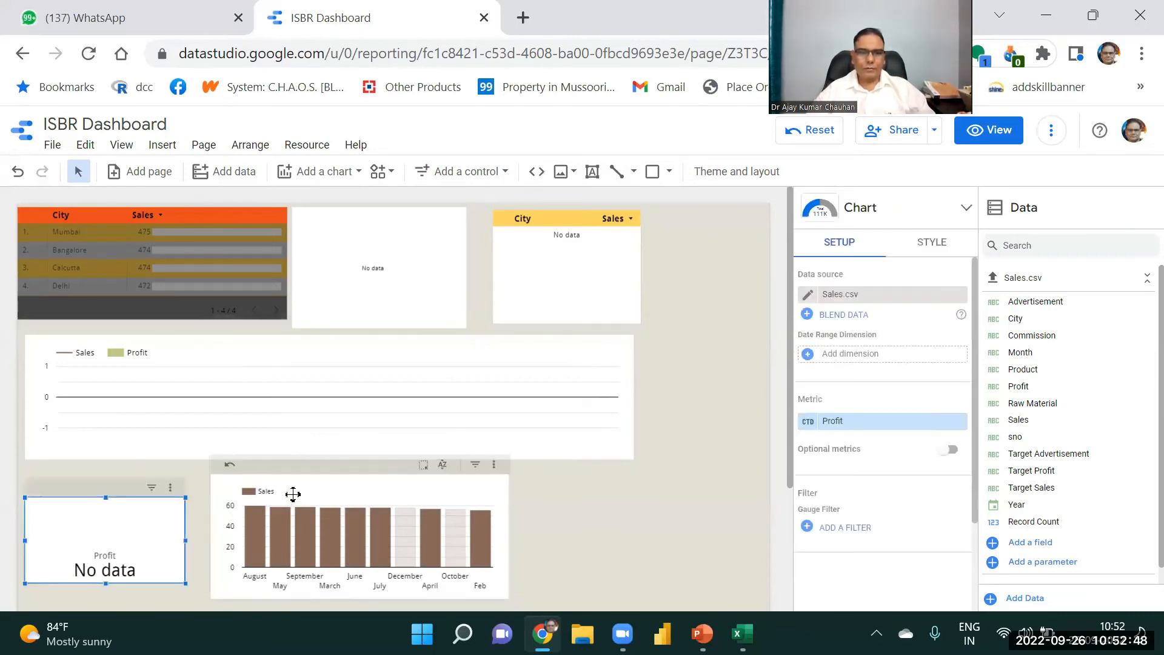
pyautogui.click(690, 299)
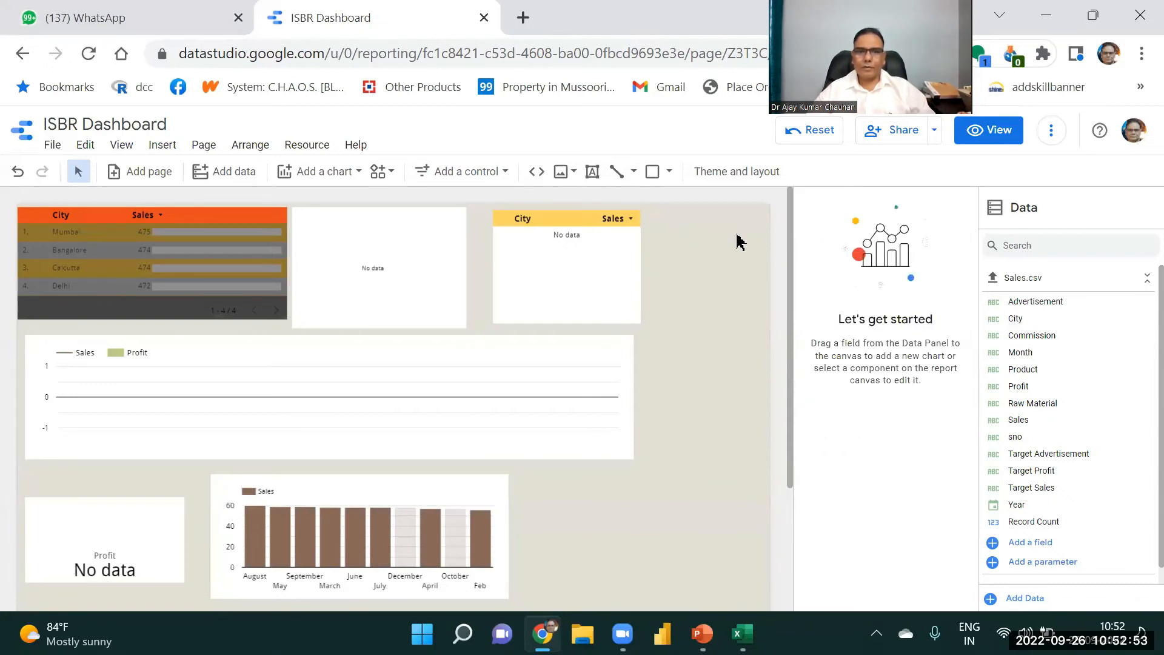
pyautogui.click(136, 251)
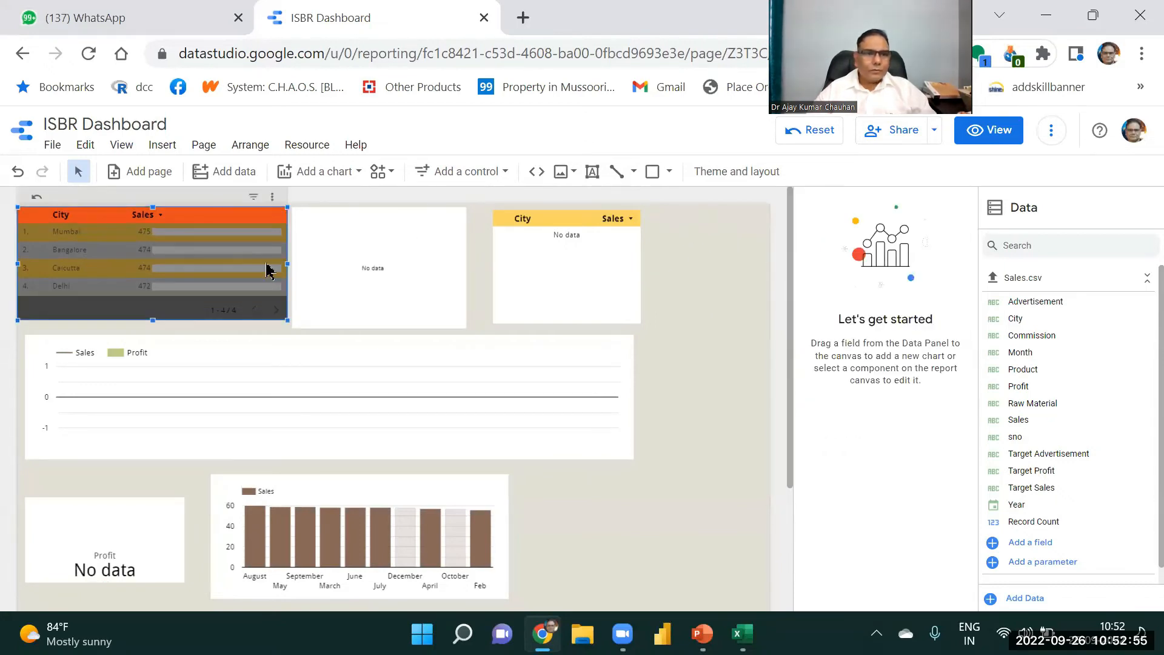
pyautogui.click(527, 258)
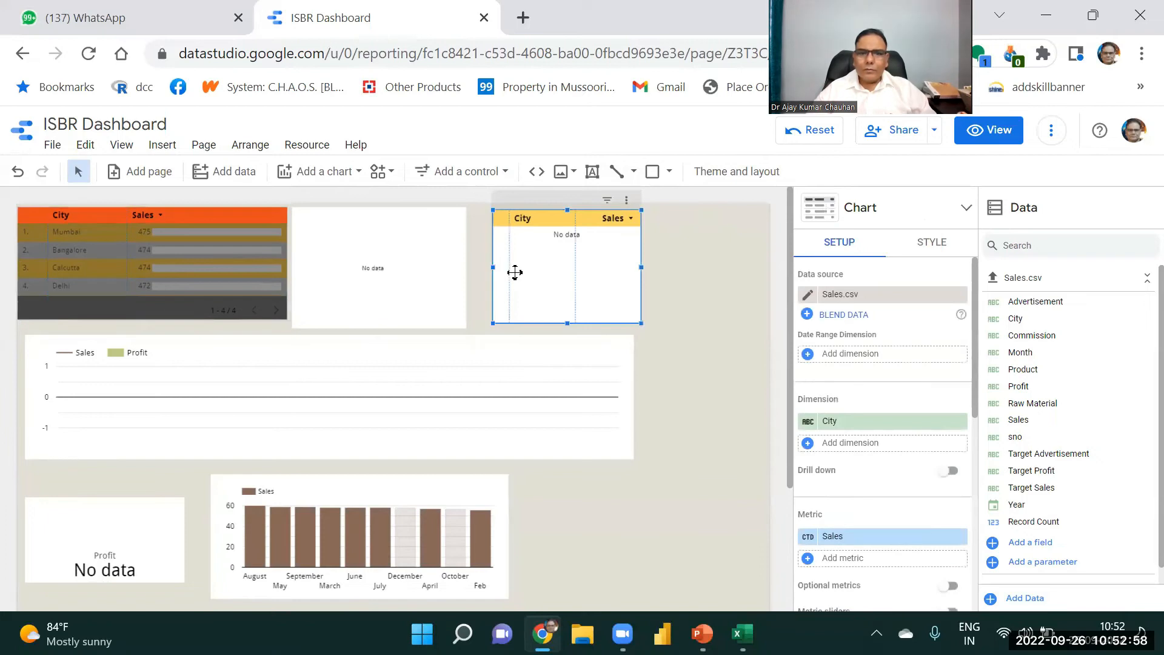
# - Select the Mumbai, Bangalore and Calcutta rows in the orange-headed City table to cross-filter the report
pyautogui.click(393, 272)
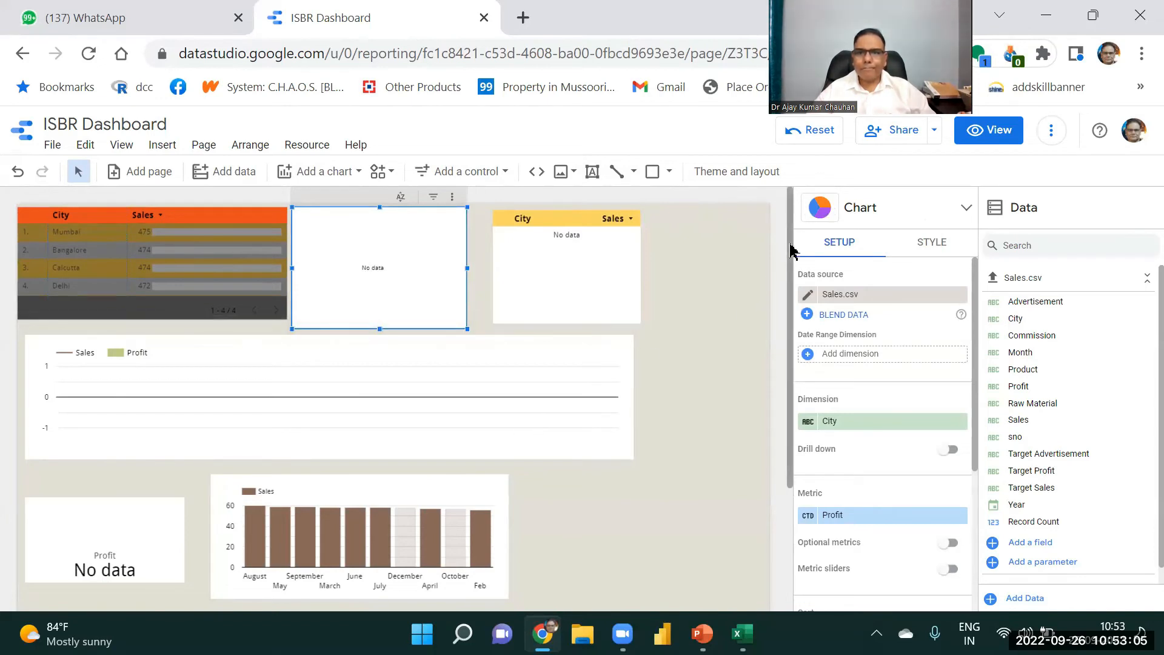
pyautogui.click(554, 247)
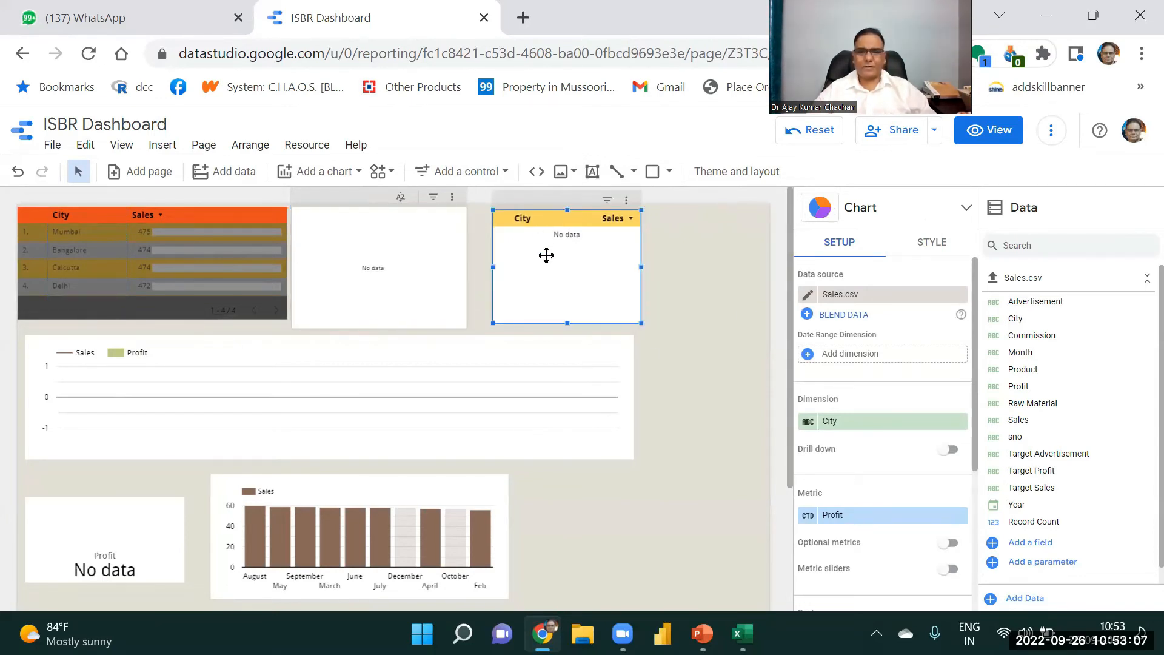
pyautogui.click(366, 257)
pyautogui.click(237, 231)
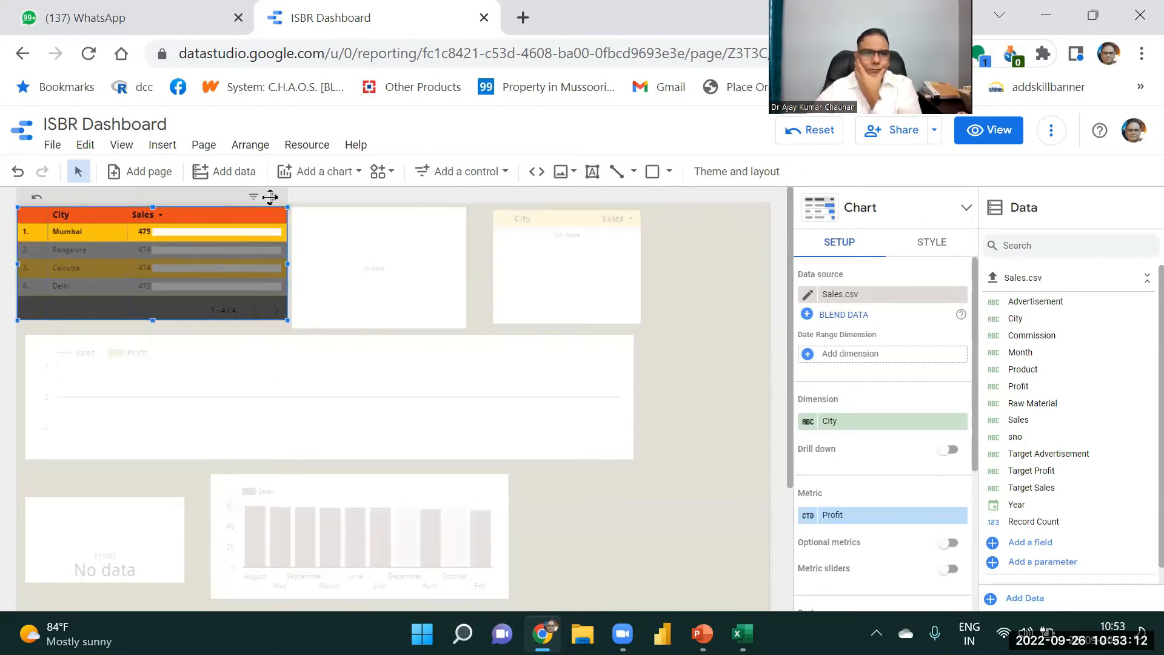
pyautogui.click(271, 197)
pyautogui.click(245, 203)
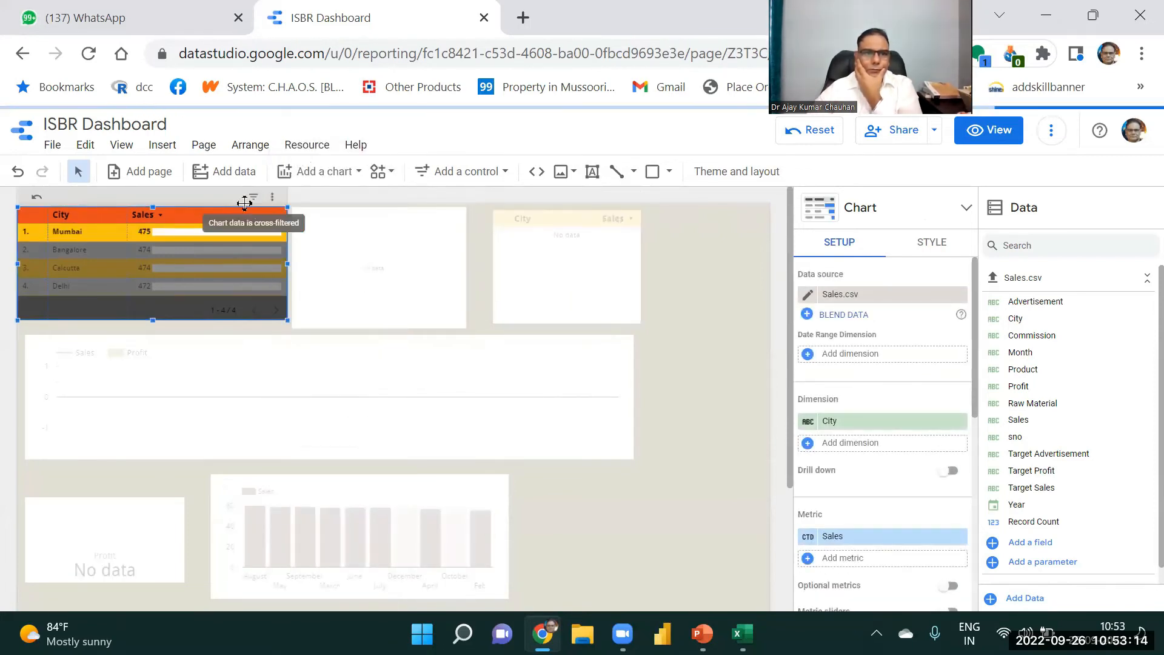
pyautogui.keyDown('ctrl'); pyautogui.click(146, 249); pyautogui.keyUp('ctrl')
pyautogui.keyDown('ctrl'); pyautogui.click(154, 267); pyautogui.keyUp('ctrl')
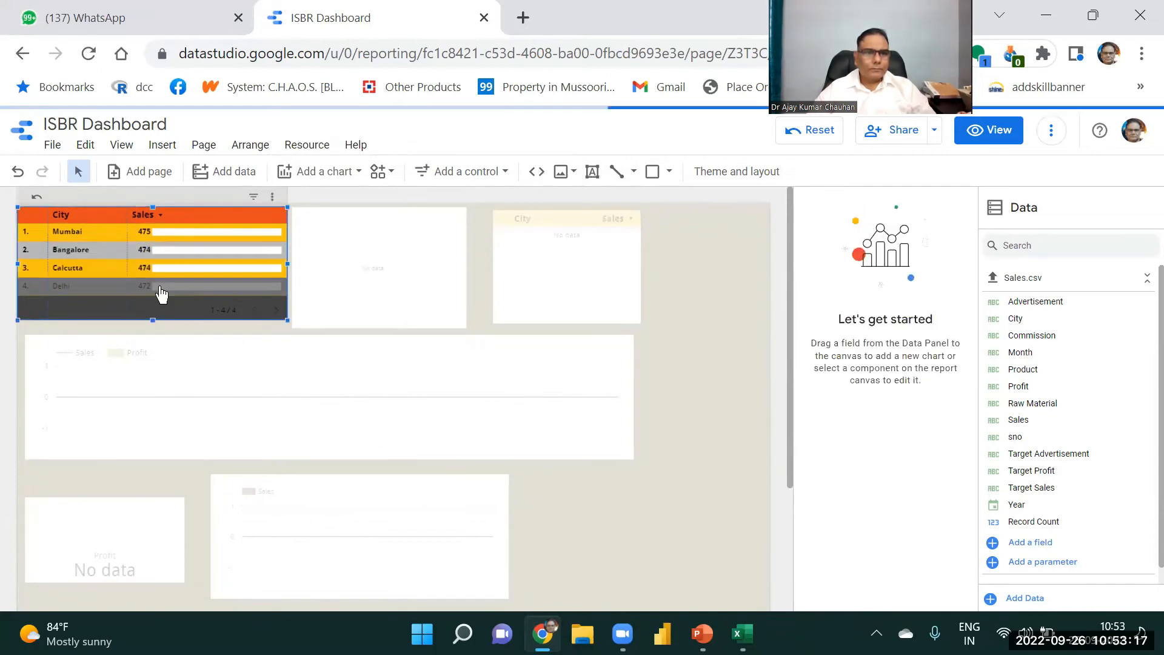
# - Clear the cross-filter selection in the orange-headed City table
pyautogui.click(49, 297)
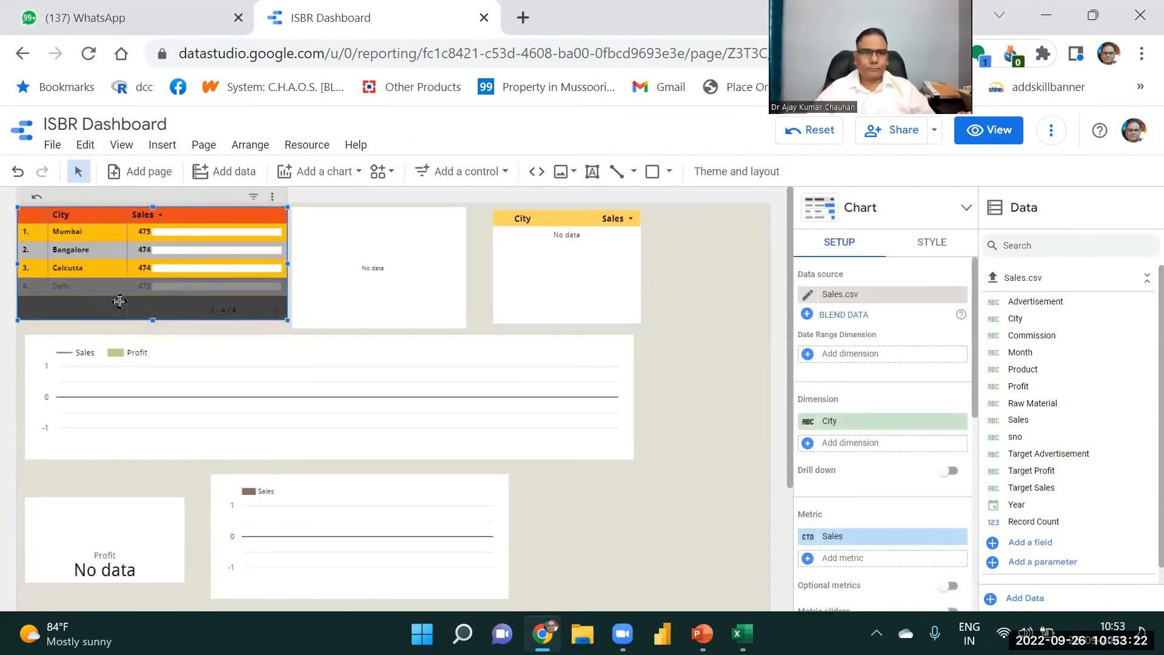
pyautogui.click(159, 268)
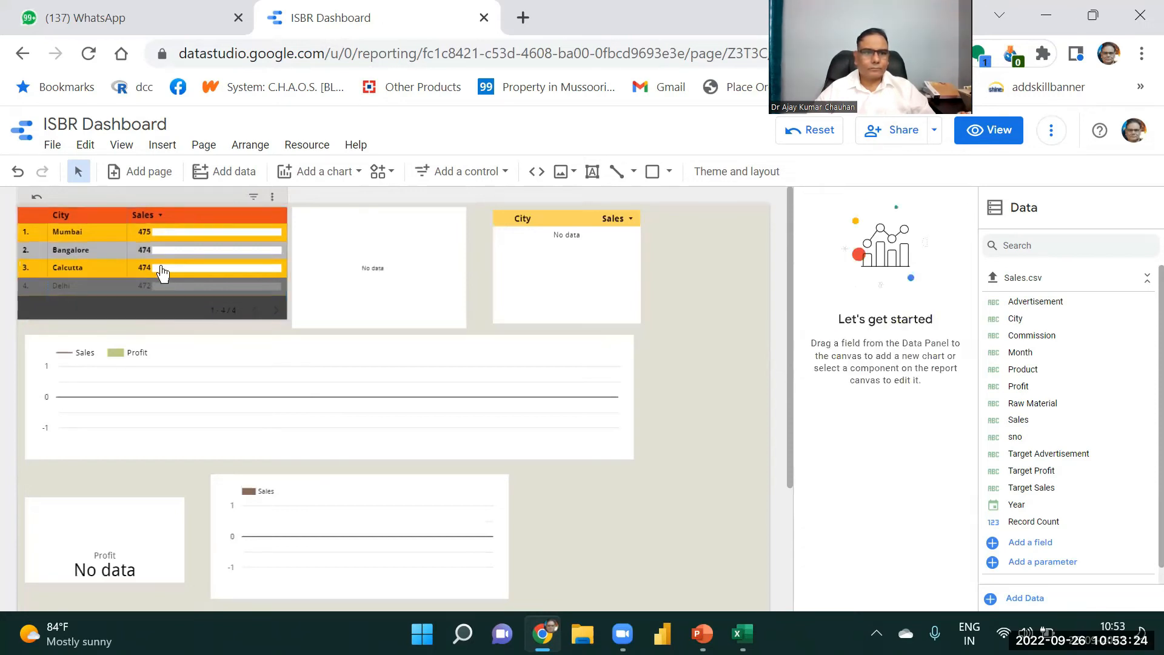
pyautogui.click(169, 243)
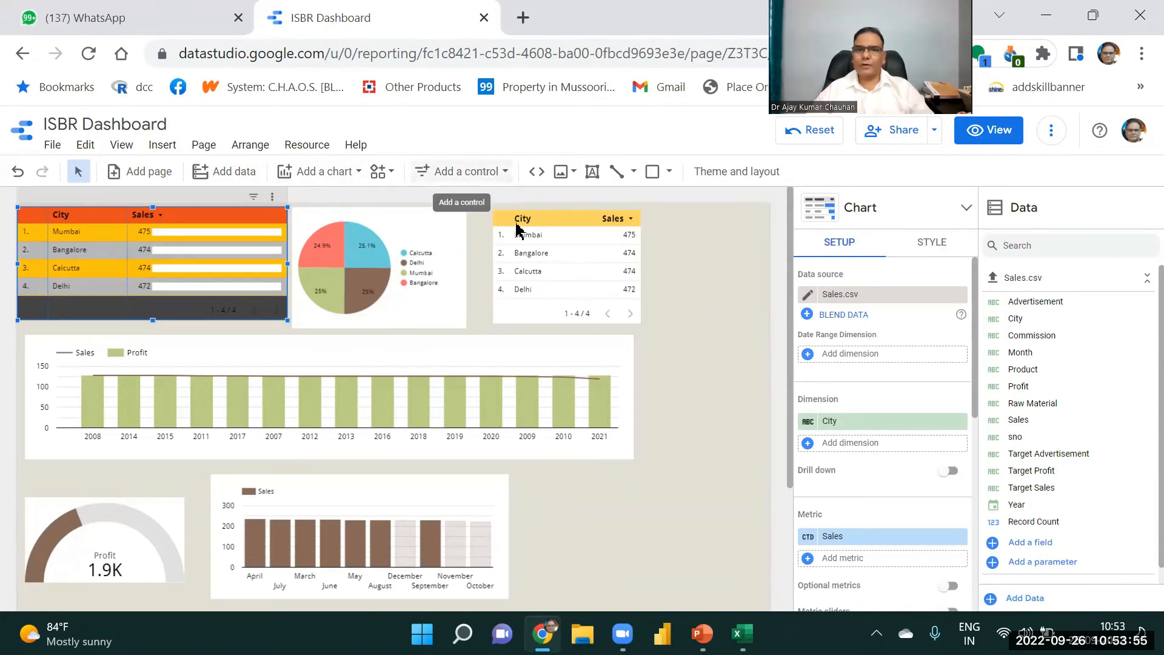
# - Add a drop-down list control for Year and place it, narrowed, beside the upper right corner of the yellow-headed City table
pyautogui.click(505, 174)
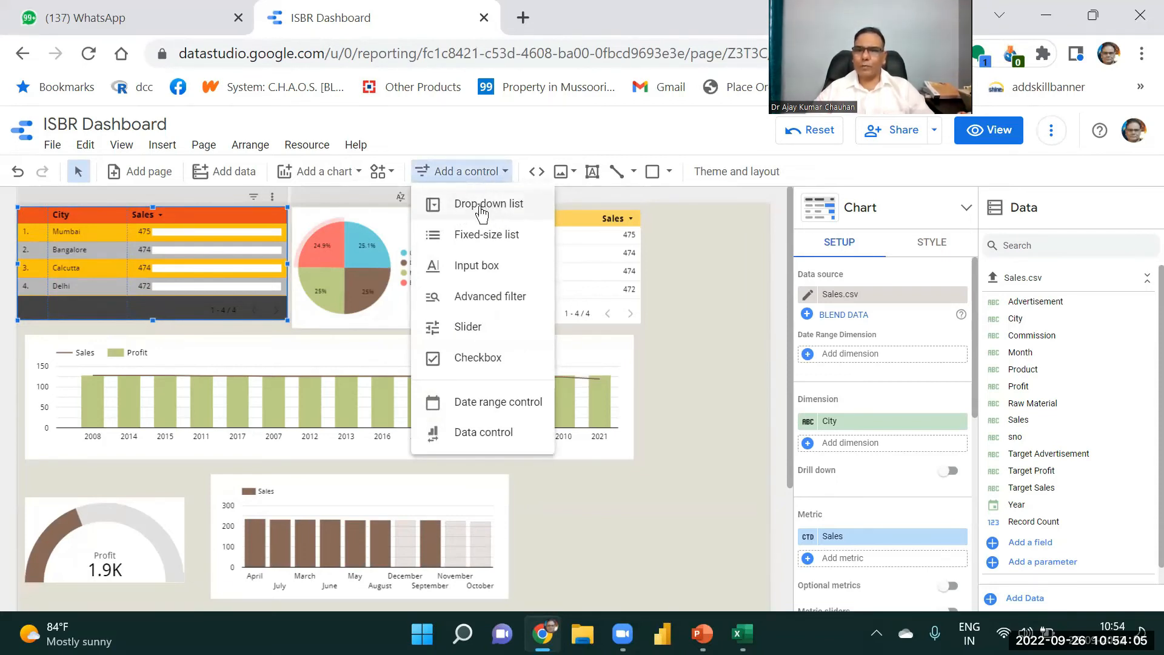
pyautogui.click(481, 211)
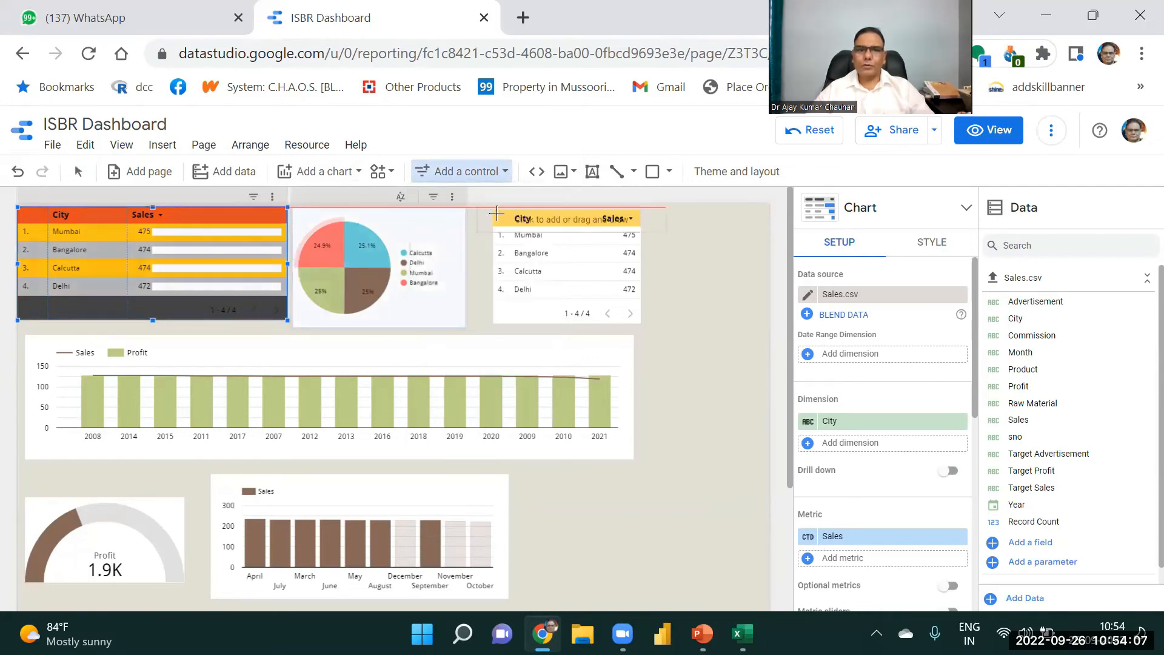
pyautogui.click(554, 486)
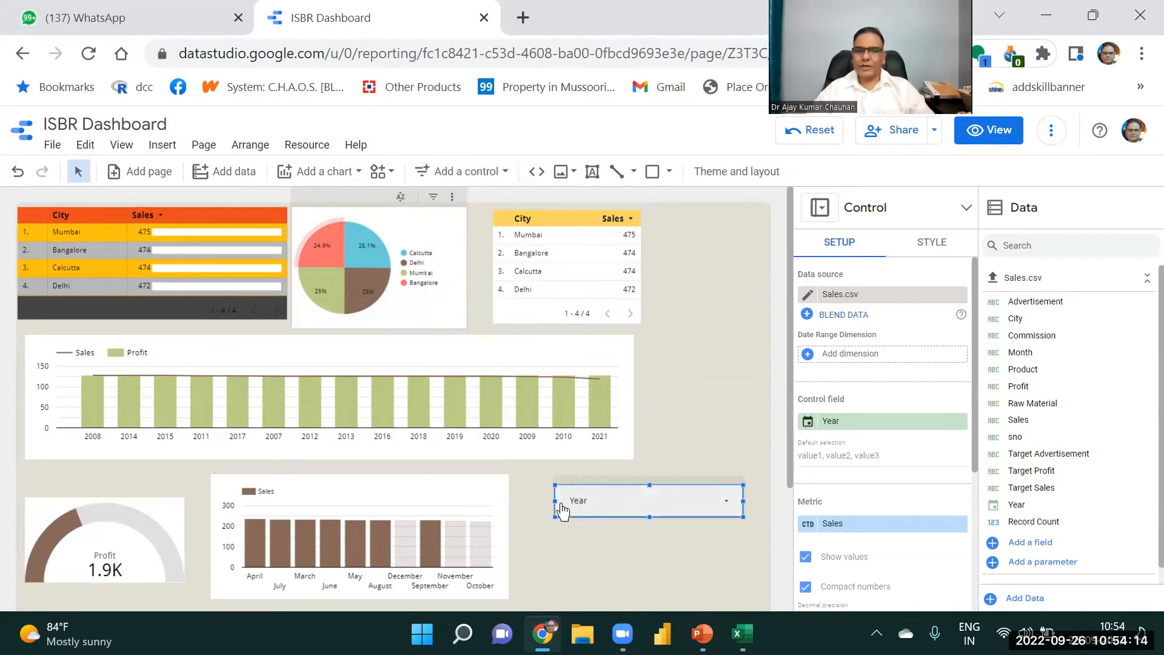
pyautogui.click(617, 503)
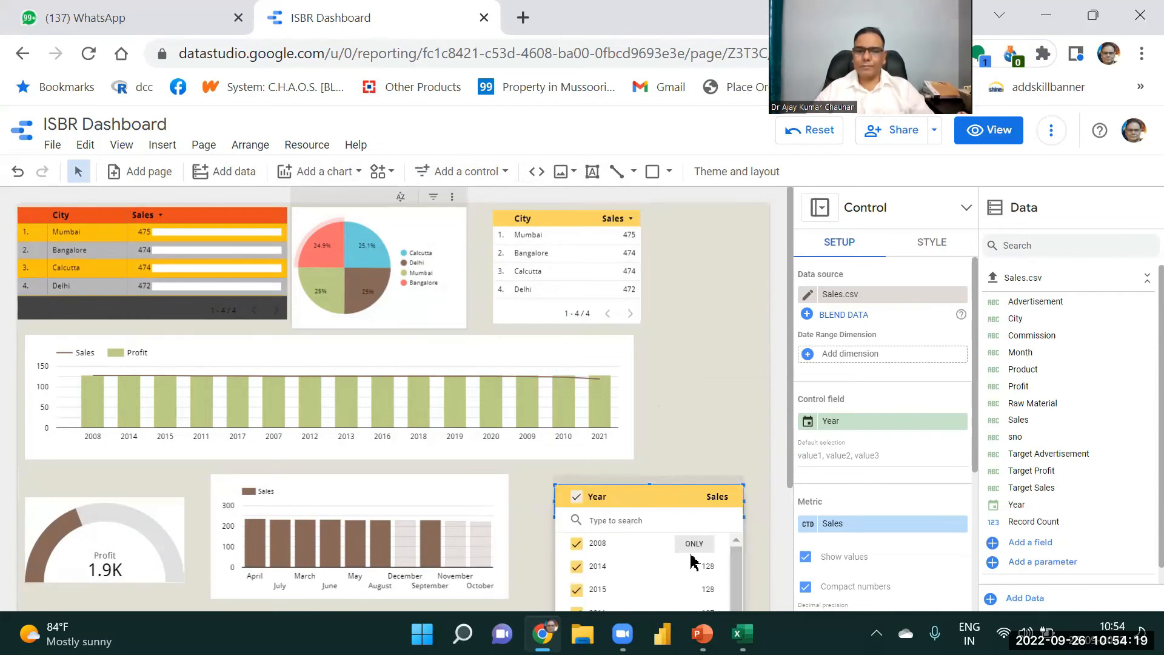
pyautogui.click(704, 289)
pyautogui.click(758, 295)
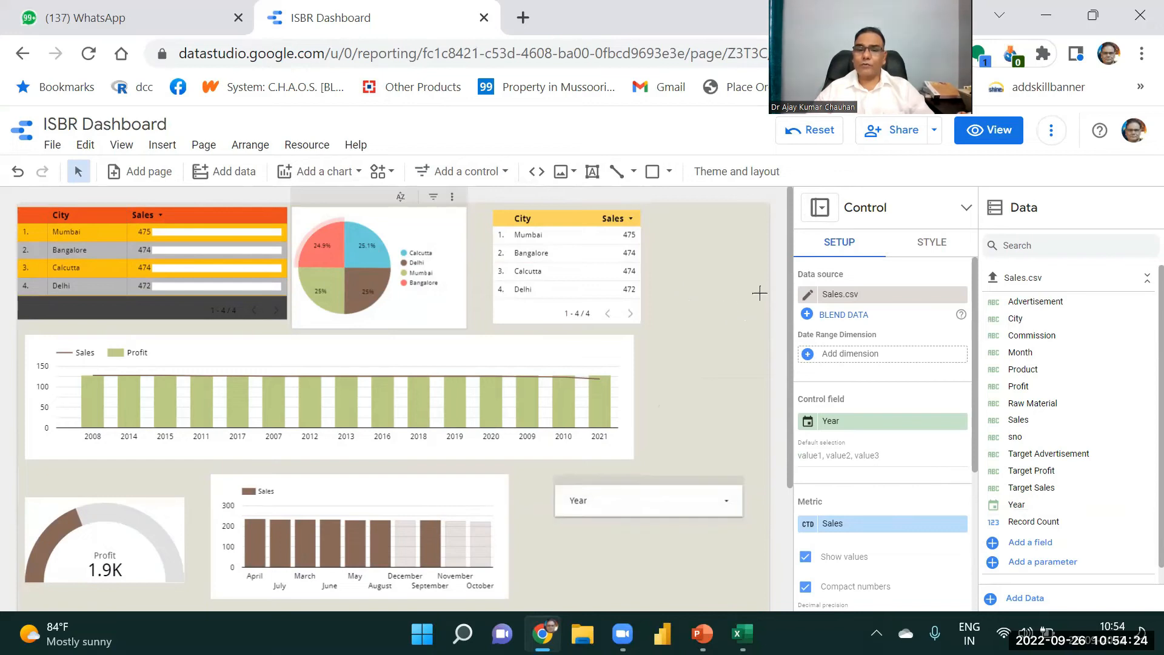
pyautogui.moveTo(616, 486); pyautogui.dragTo(696, 216)
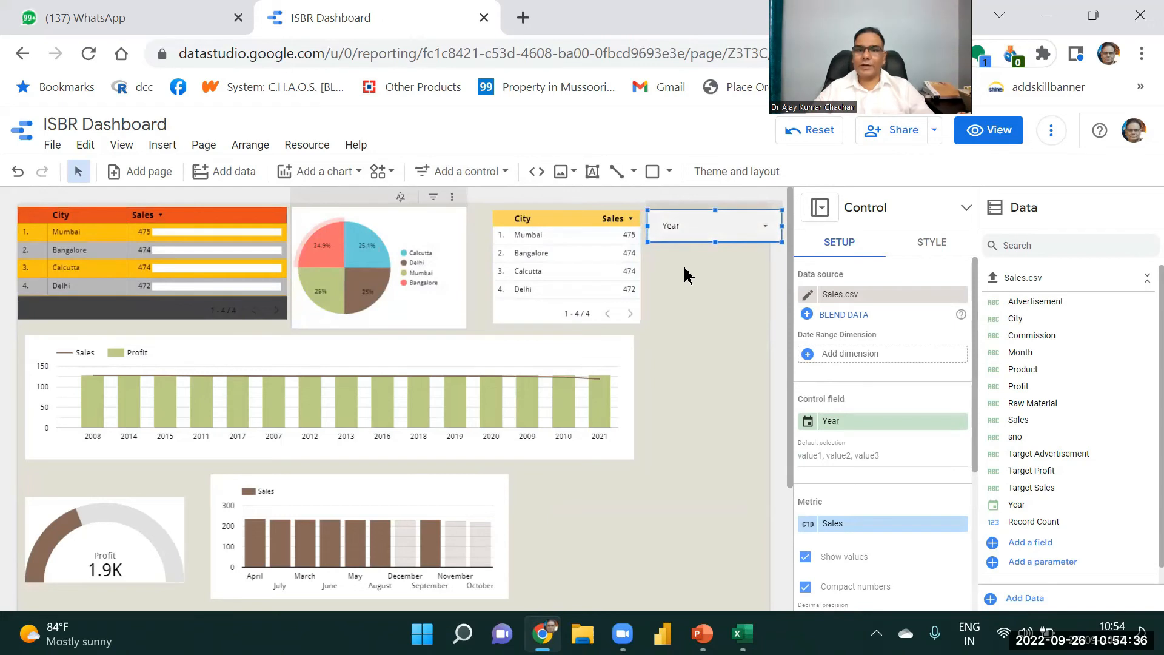
# - Shift the yellow-headed City table slightly left and narrow the combo chart to line up with the table's right edge
pyautogui.moveTo(558, 197); pyautogui.dragTo(538, 198)
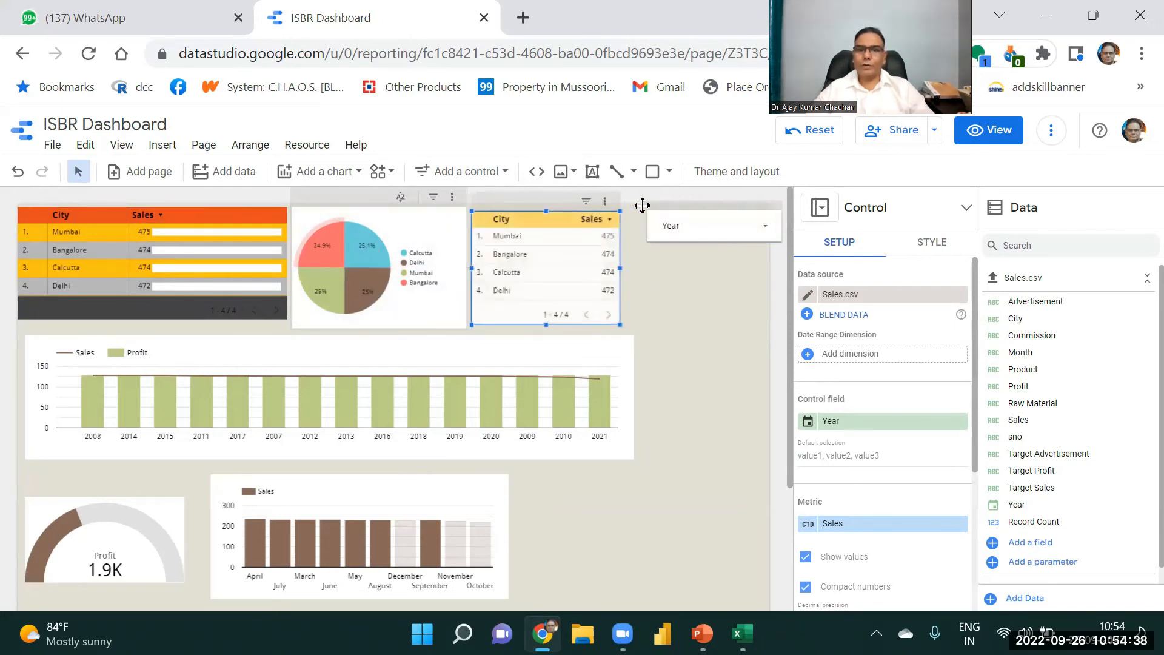
pyautogui.click(629, 389)
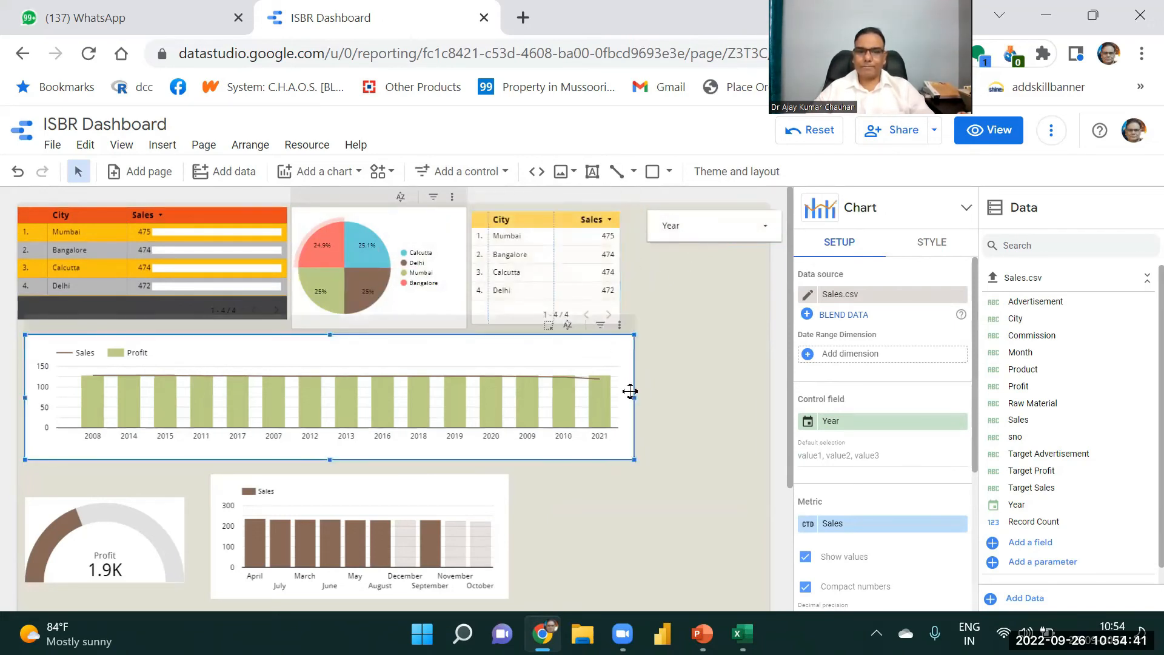
pyautogui.moveTo(633, 398); pyautogui.dragTo(620, 398)
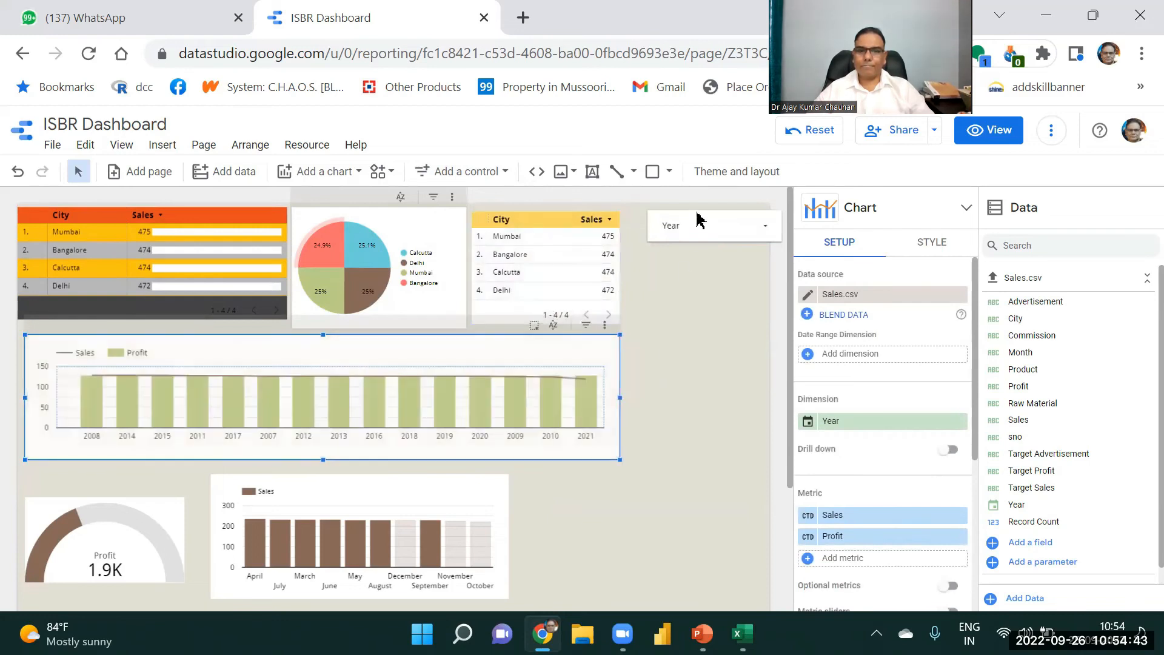
pyautogui.click(712, 225)
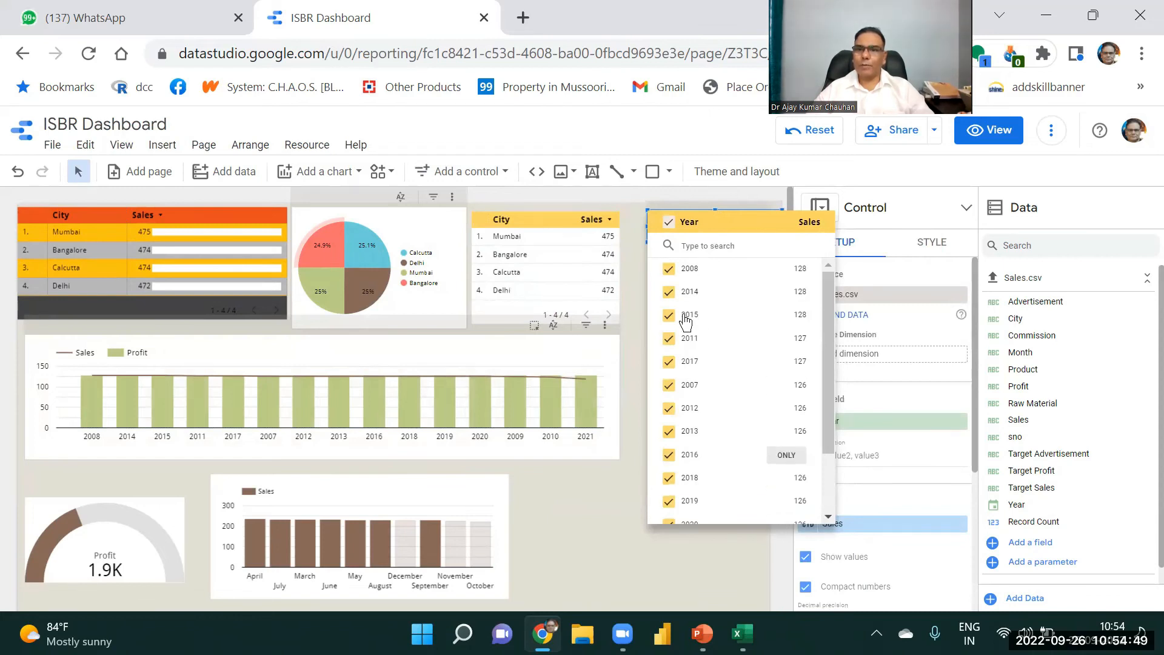
pyautogui.click(614, 507)
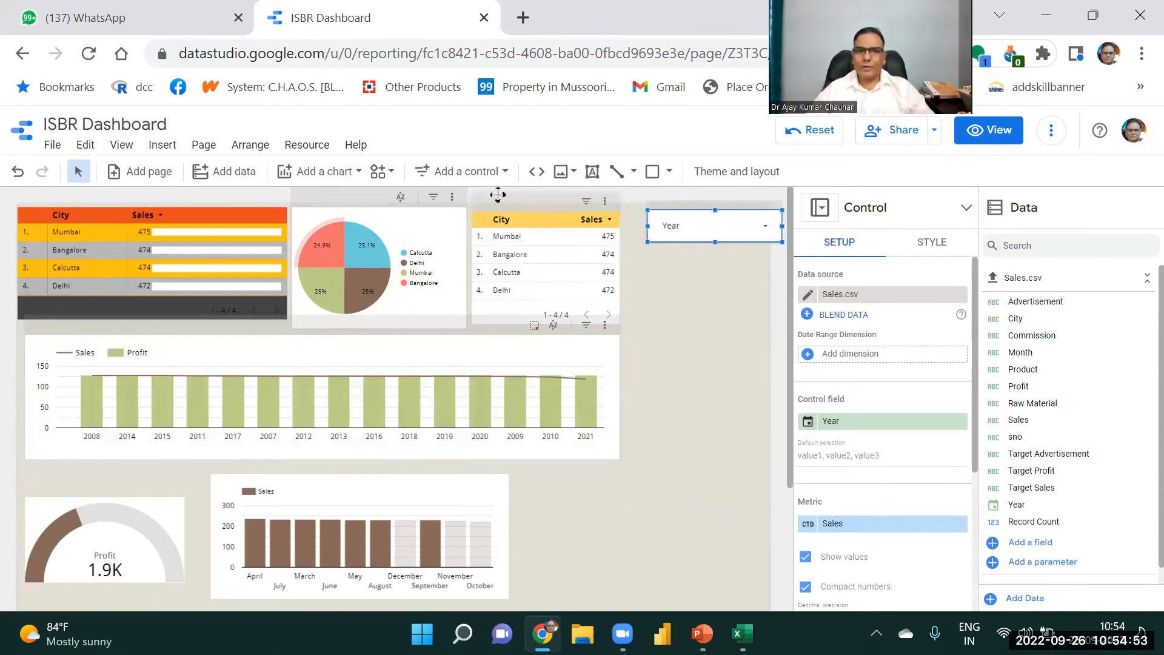
# - Add a second drop-down list control and move it just below the Year control
pyautogui.click(504, 173)
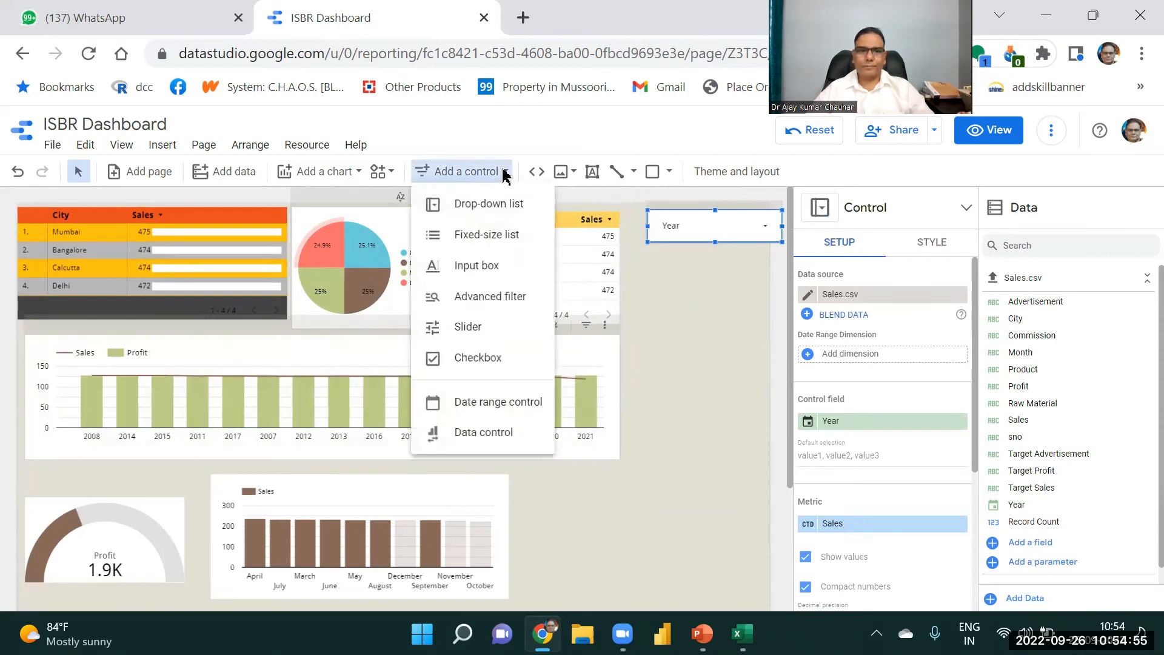
pyautogui.click(475, 206)
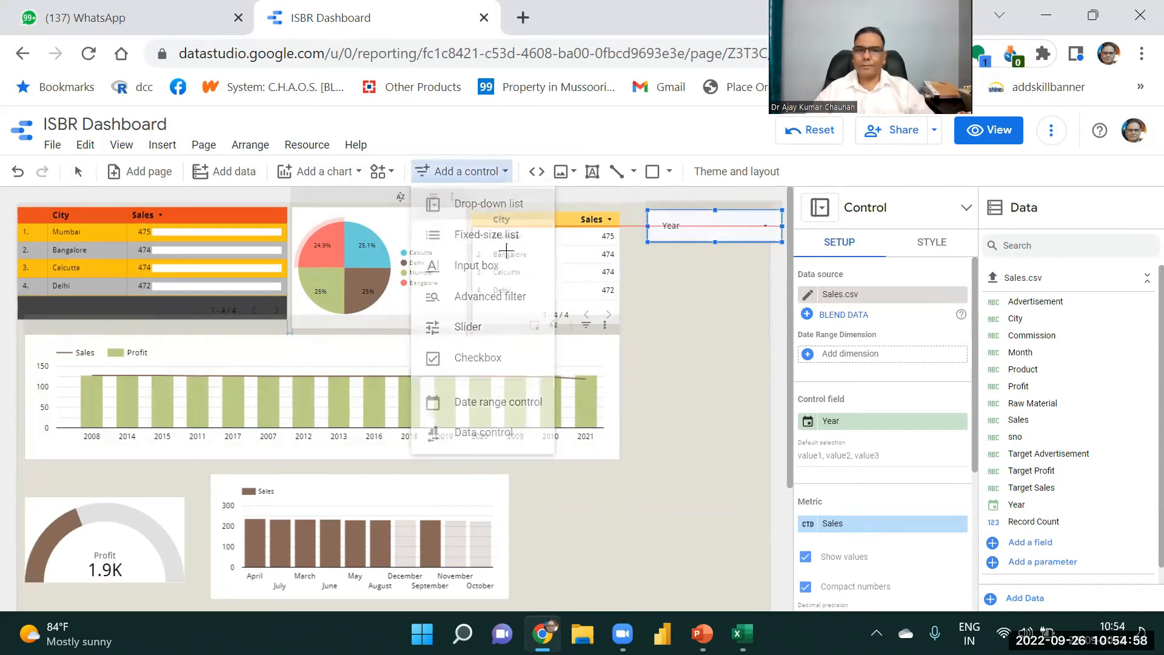
pyautogui.click(667, 386)
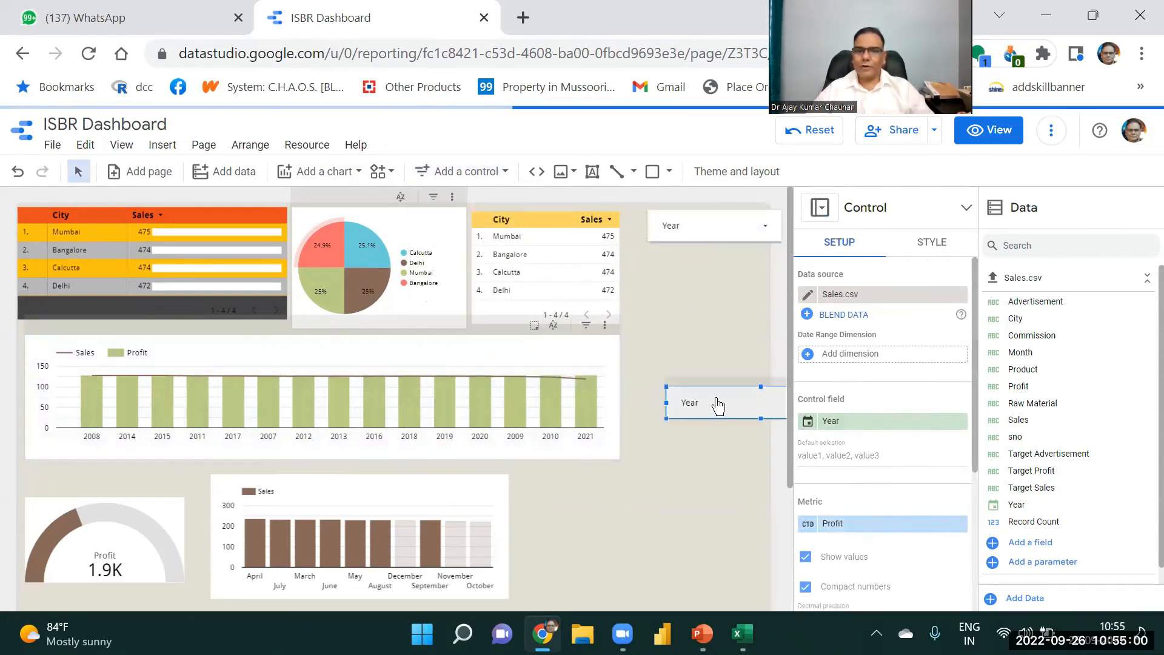
pyautogui.click(713, 390)
pyautogui.click(717, 380)
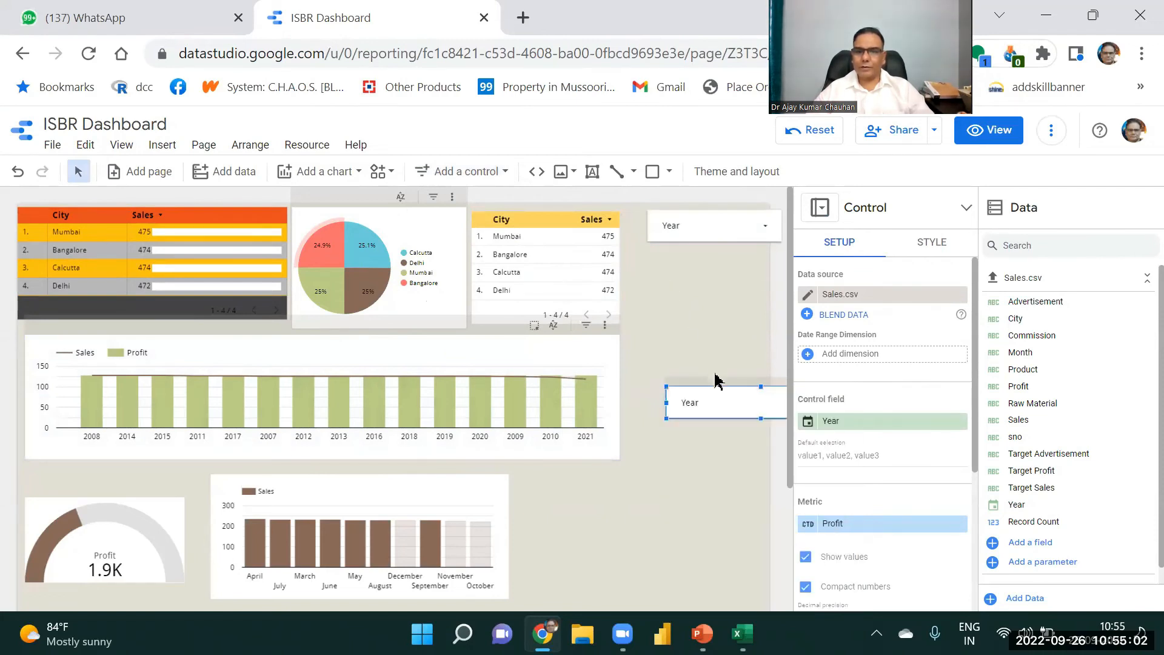
pyautogui.moveTo(705, 376); pyautogui.dragTo(681, 254)
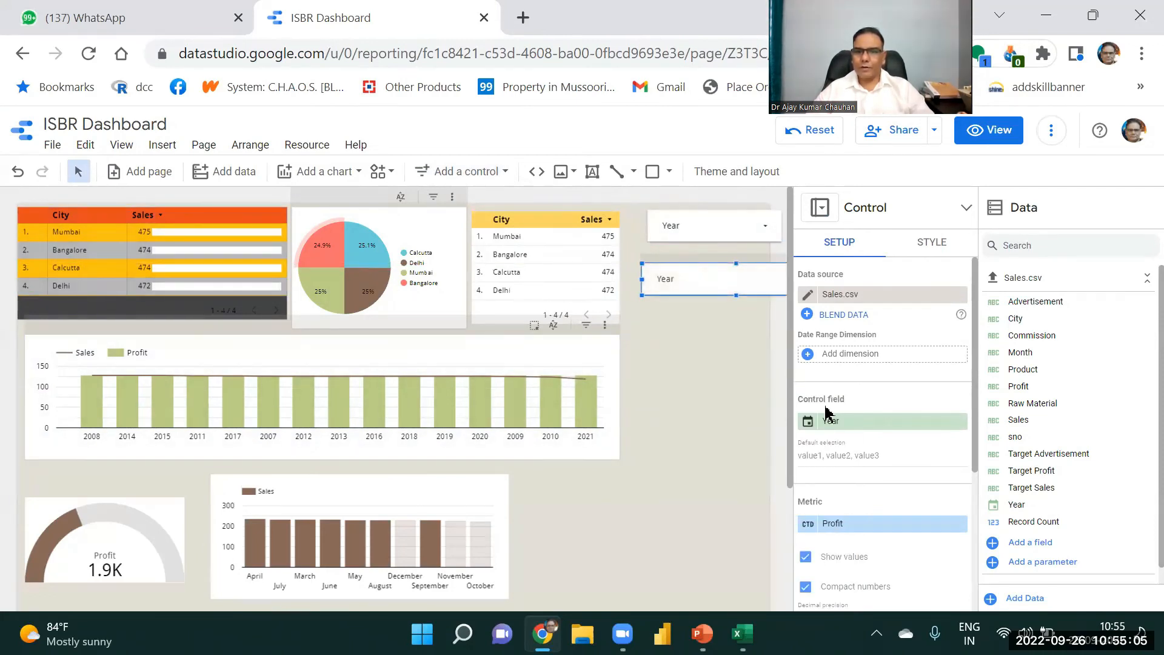
# - Set the second drop-down's control field to City and align its left edge with the Year control
pyautogui.click(893, 425)
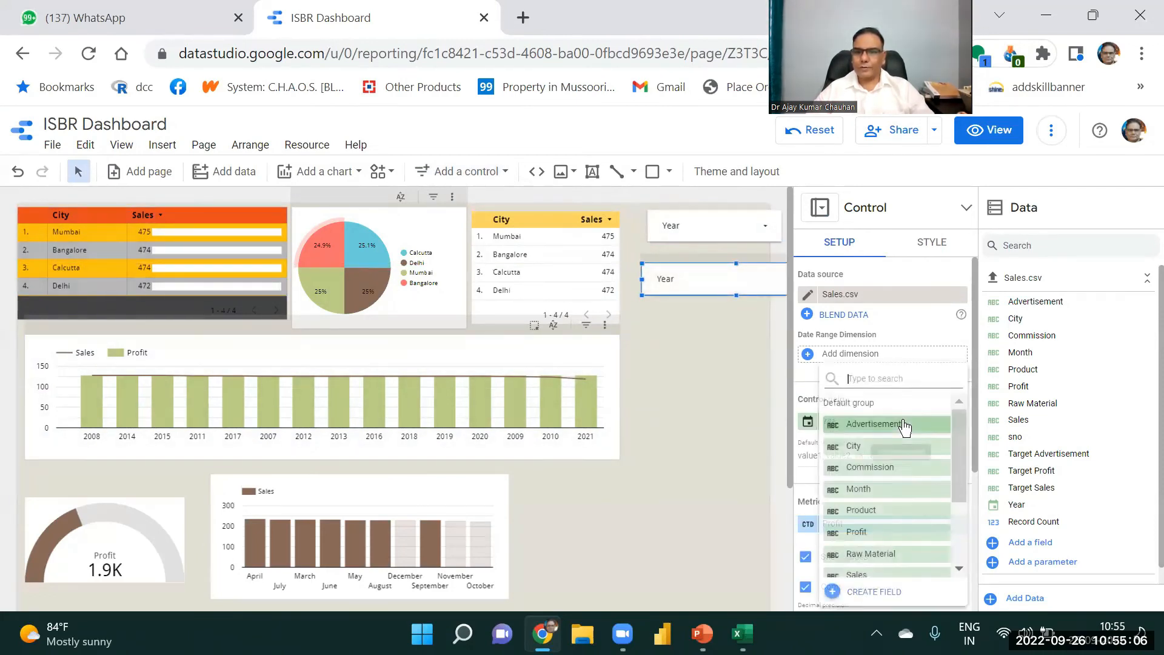
pyautogui.click(858, 448)
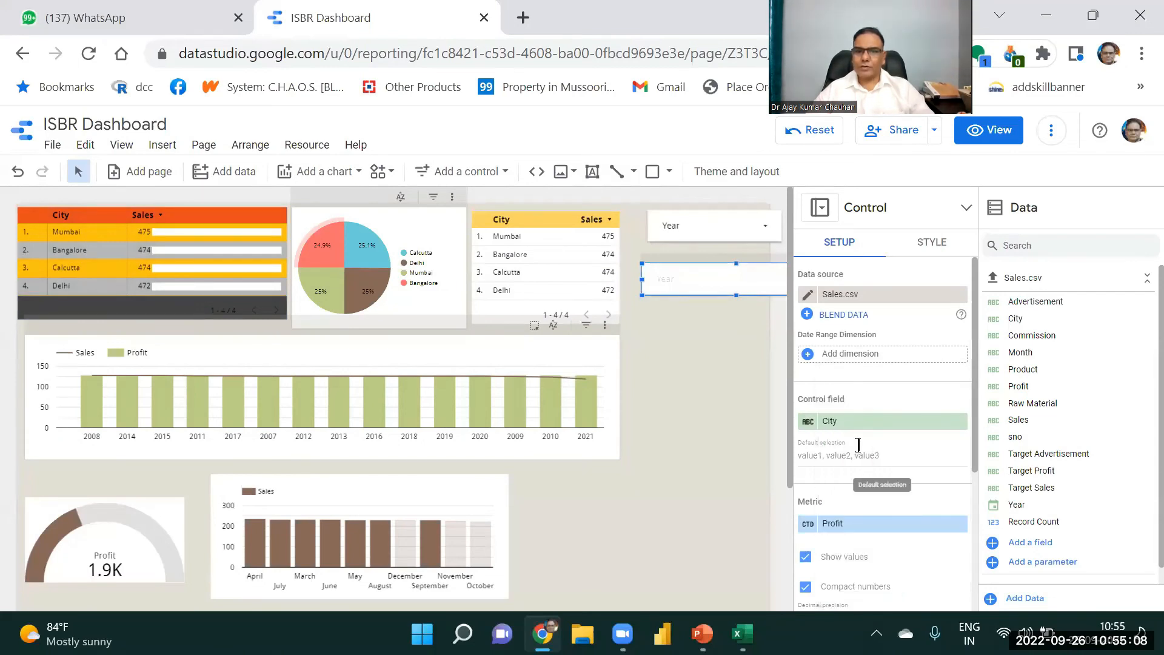
pyautogui.click(684, 335)
pyautogui.click(686, 279)
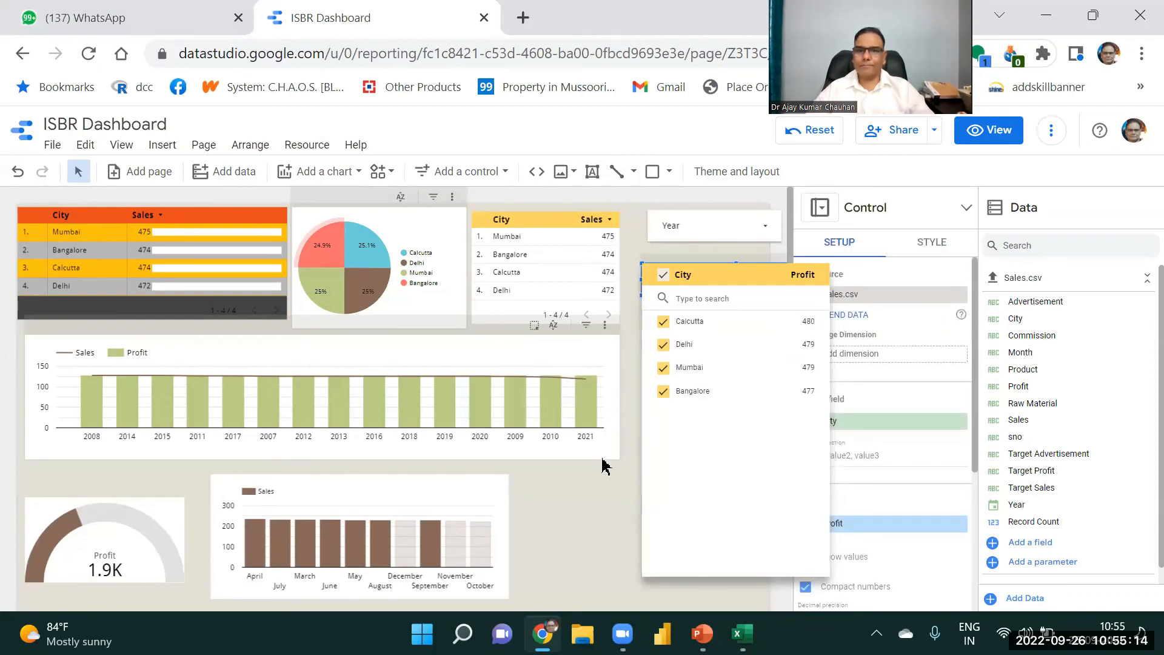
pyautogui.click(620, 484)
pyautogui.moveTo(683, 268); pyautogui.dragTo(688, 262)
pyautogui.click(691, 296)
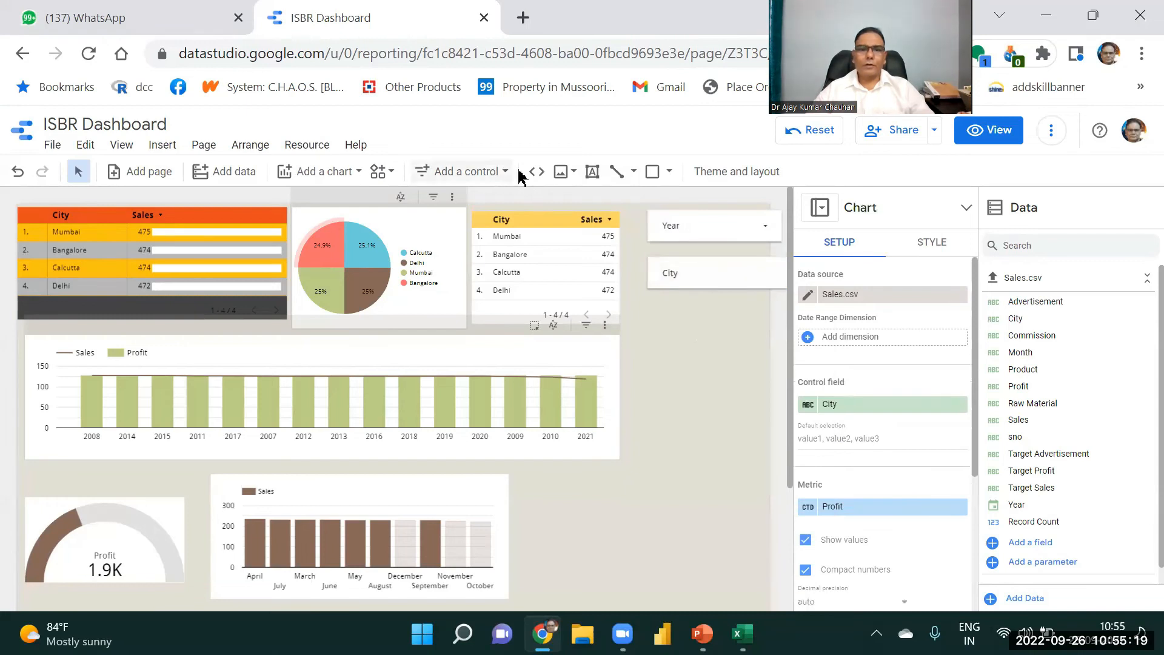
# - Add a third drop-down list control below the City control and set its control field to Product
pyautogui.click(505, 172)
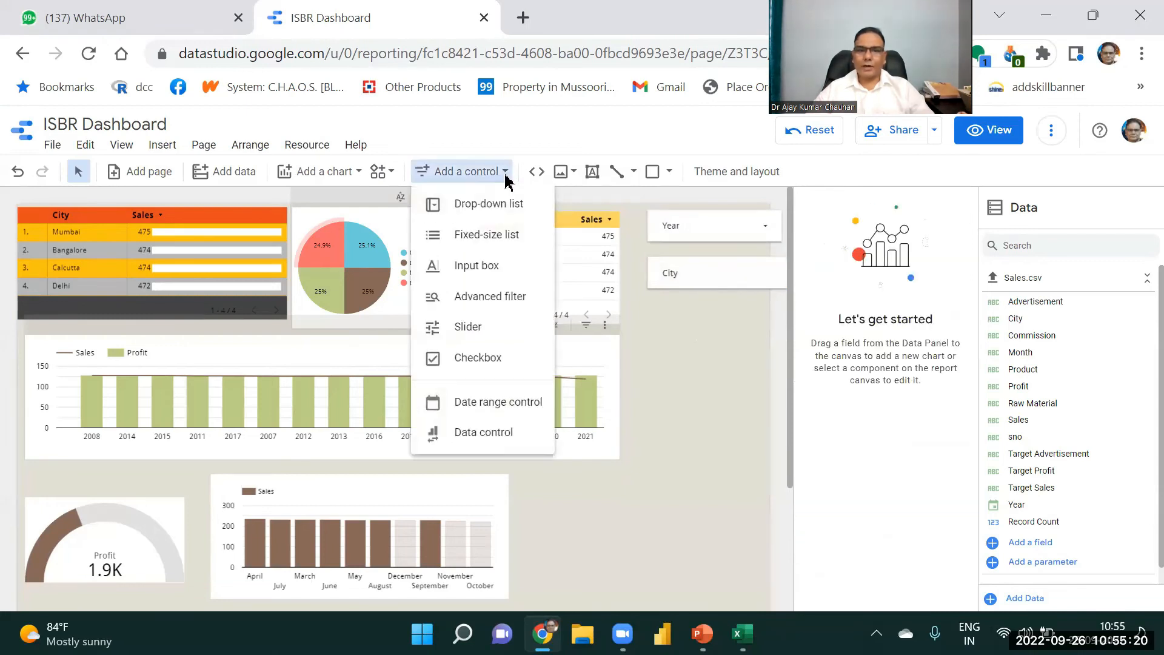
pyautogui.click(484, 202)
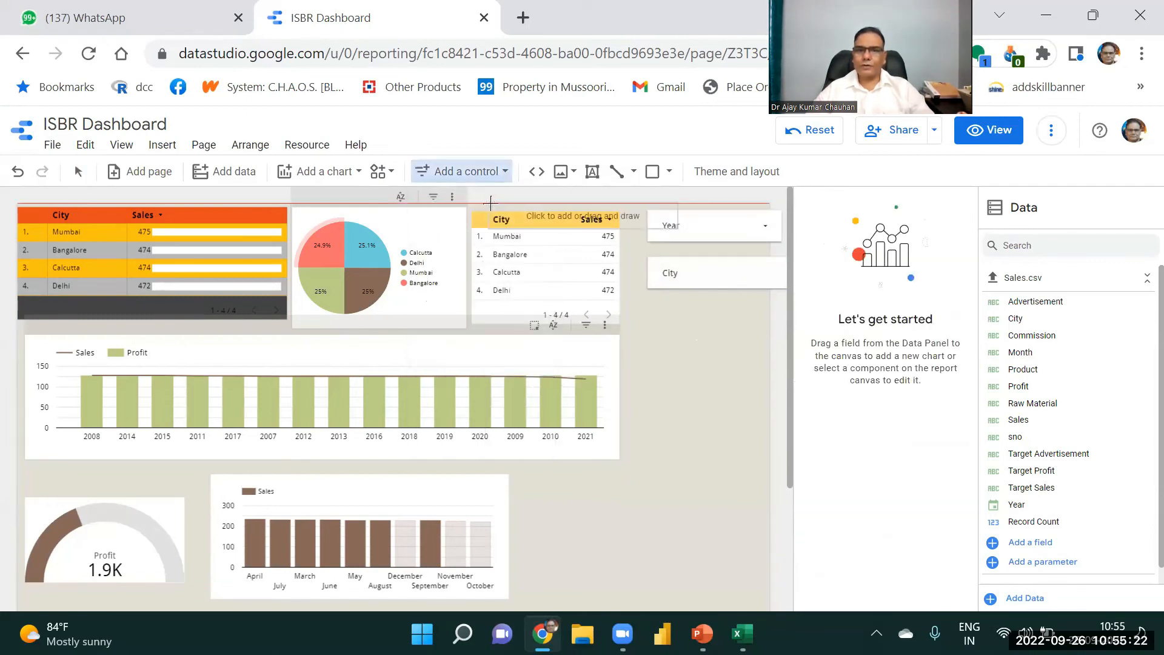
pyautogui.click(646, 314)
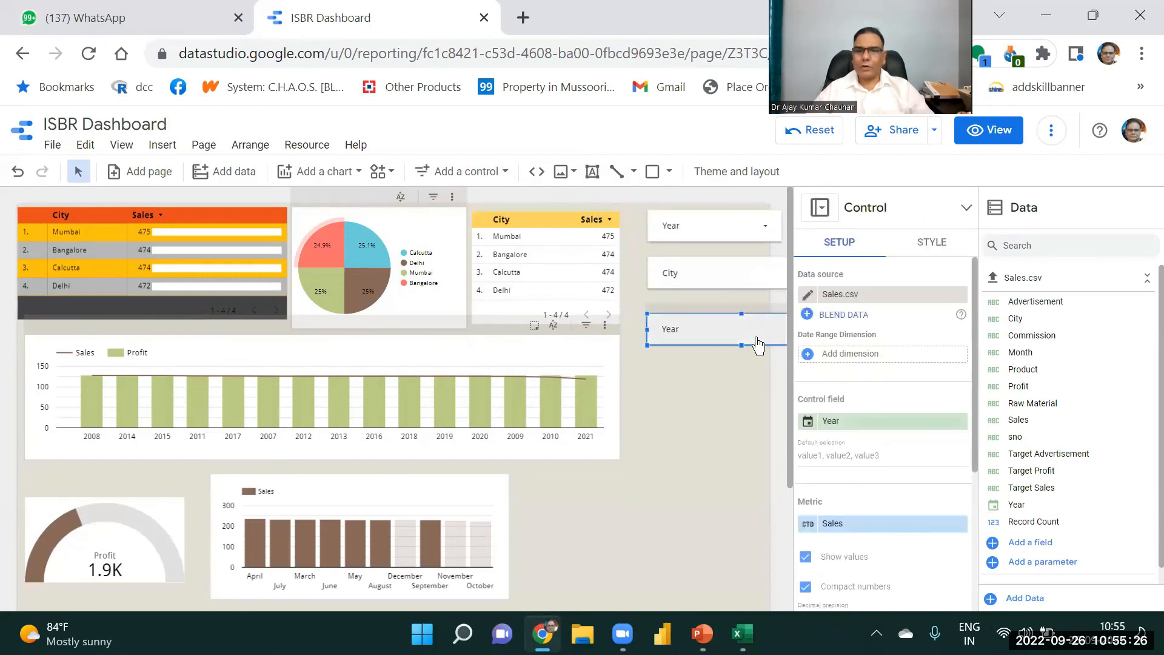
pyautogui.click(867, 425)
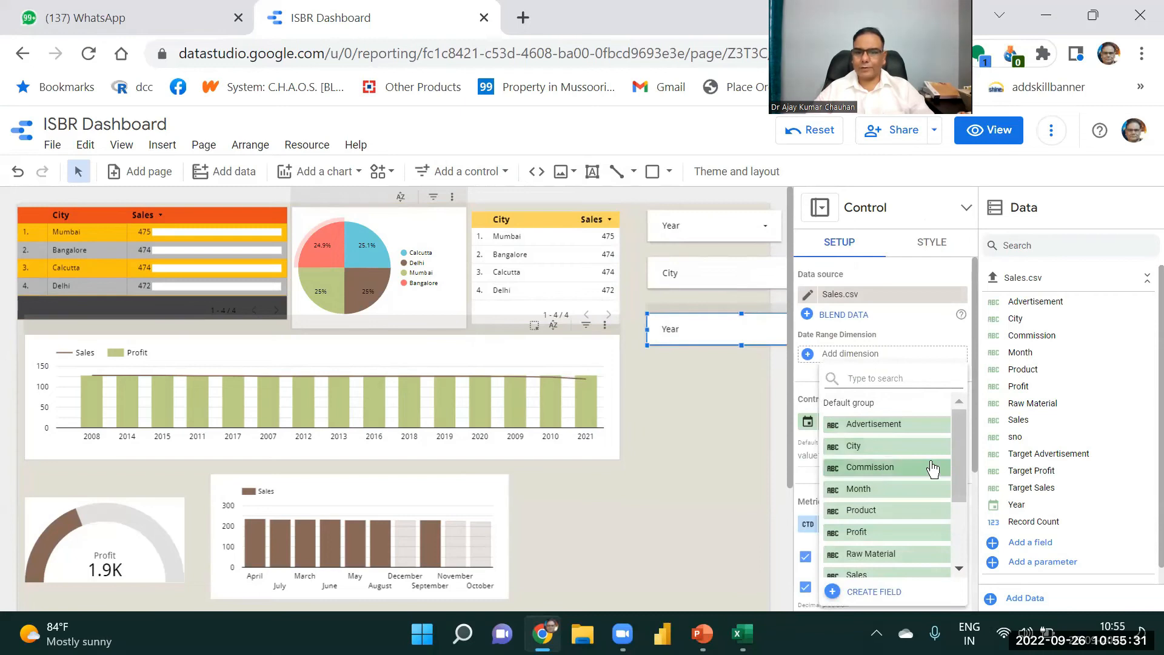
pyautogui.click(864, 511)
pyautogui.click(708, 390)
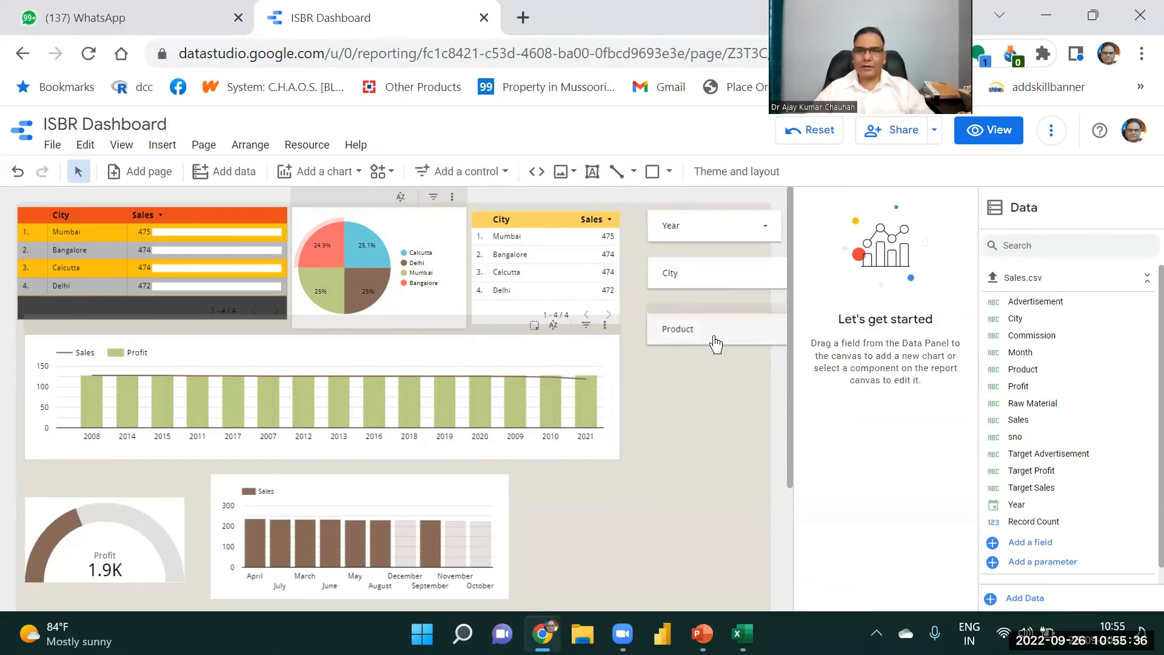
# - Filter the report to Ghee only with the Product drop-down
pyautogui.click(692, 340)
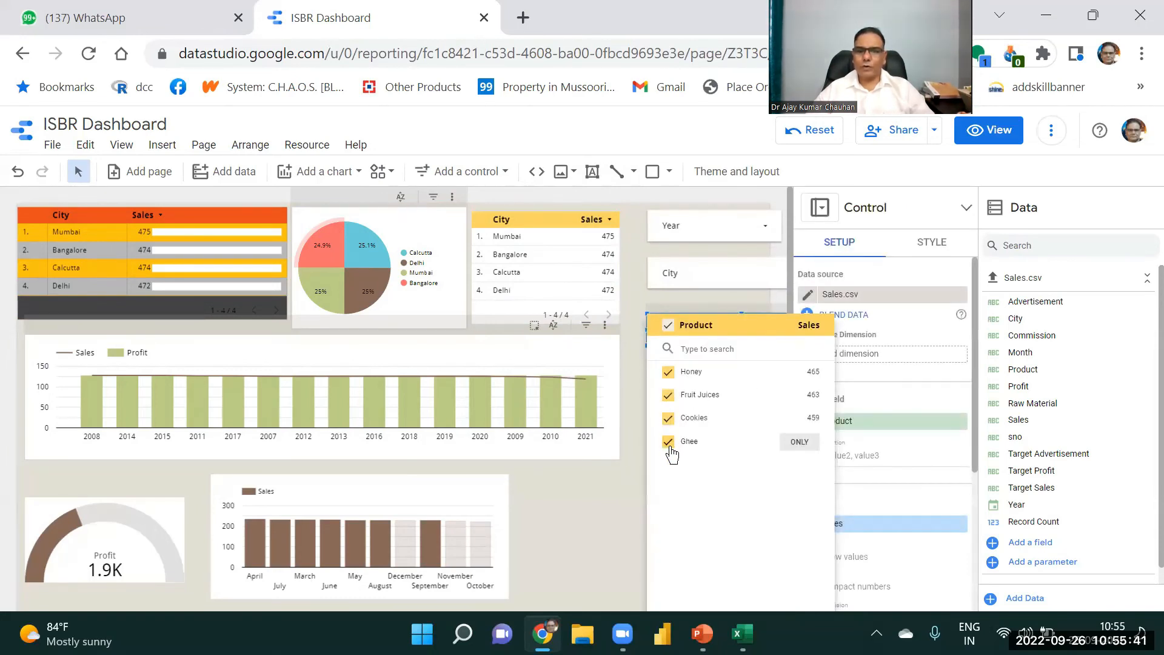
pyautogui.click(796, 446)
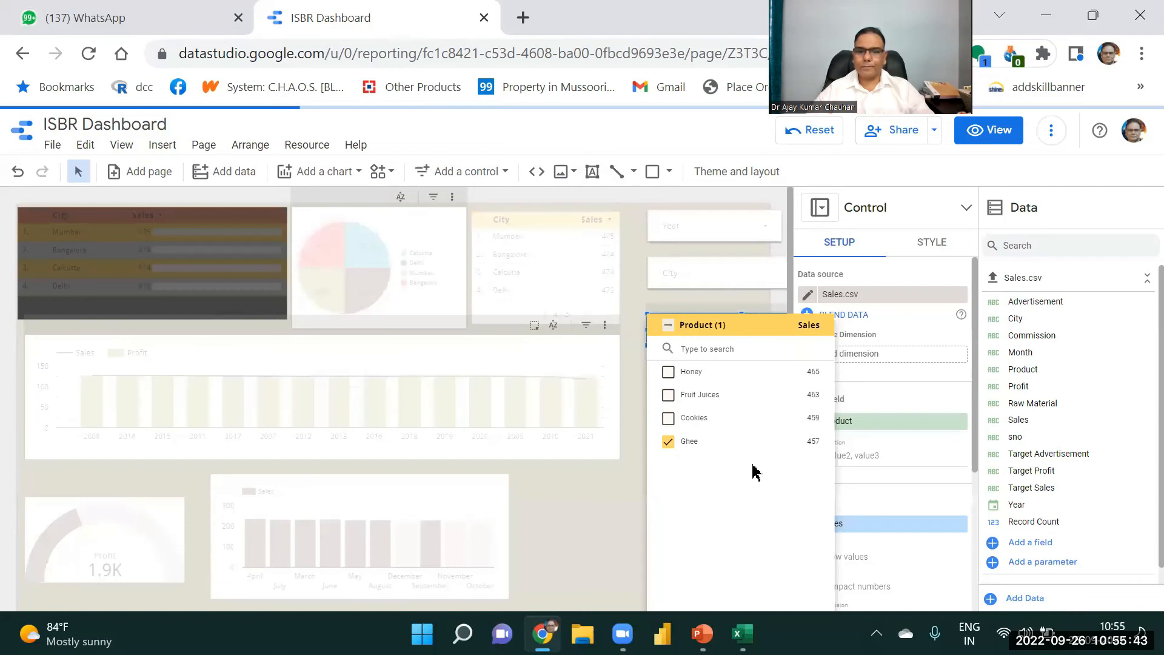
# - Filter the report to Bangalore only with the City drop-down
pyautogui.click(613, 520)
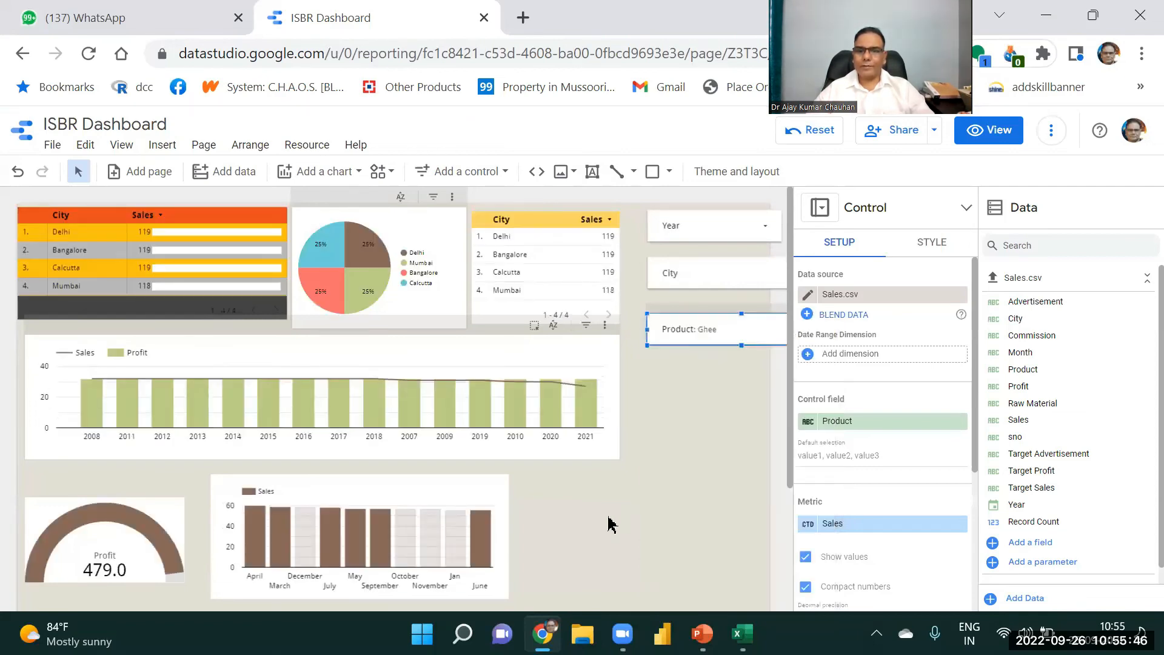
pyautogui.click(721, 272)
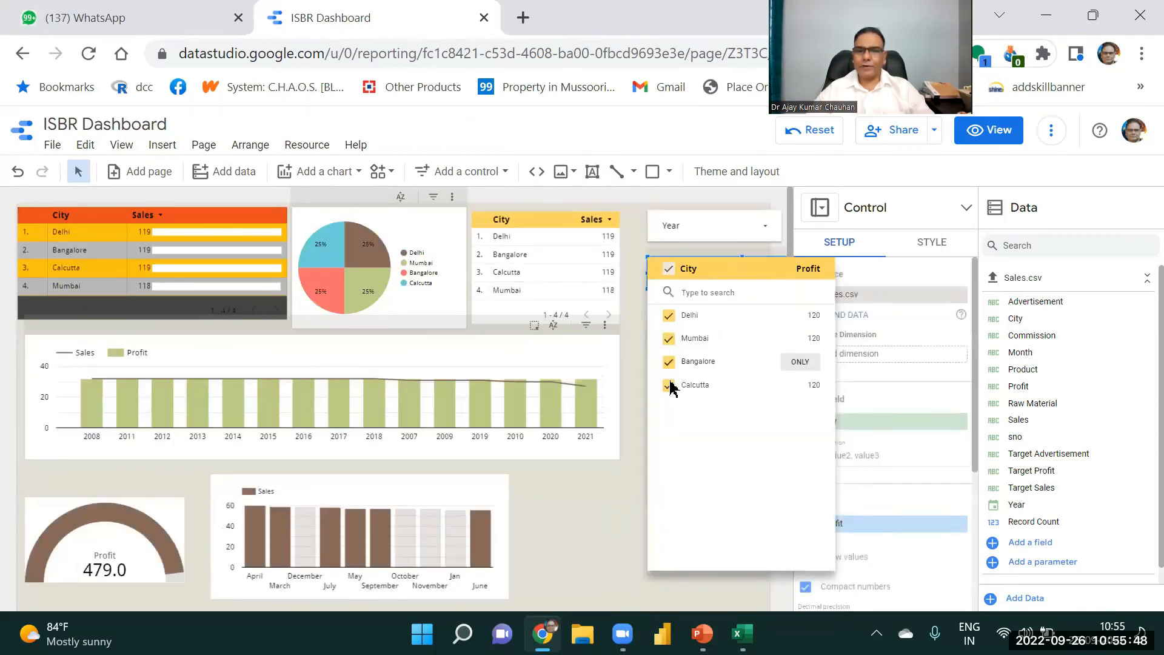
pyautogui.click(799, 363)
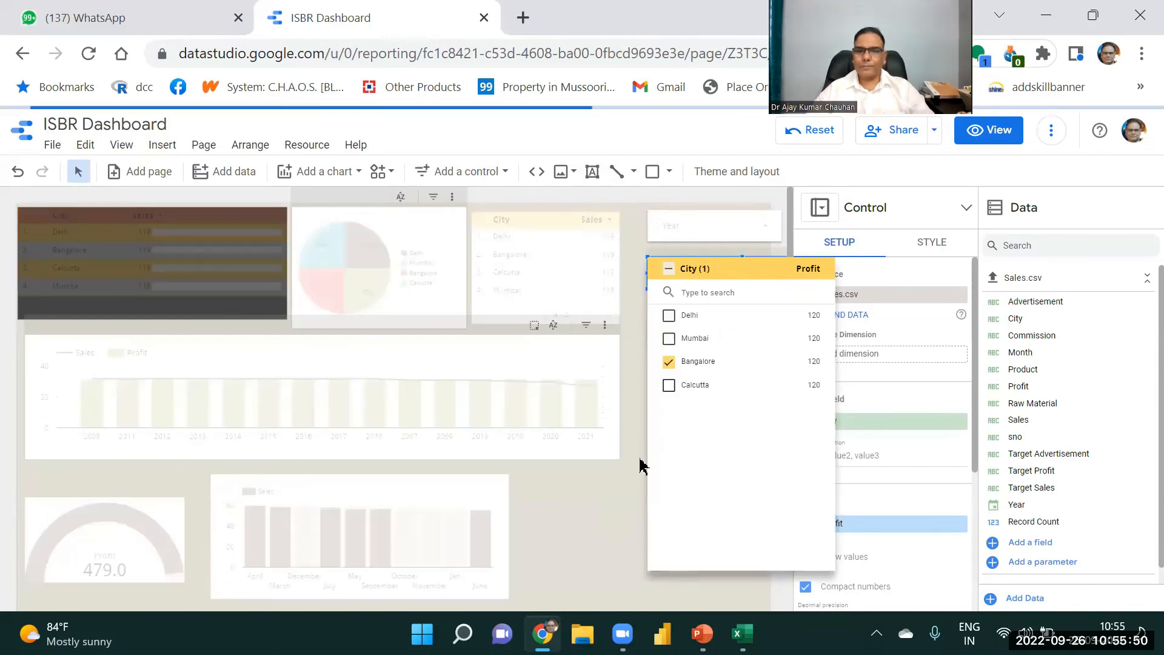
pyautogui.click(621, 488)
# - Filter the report to 2021 only with the Year drop-down
pyautogui.click(713, 241)
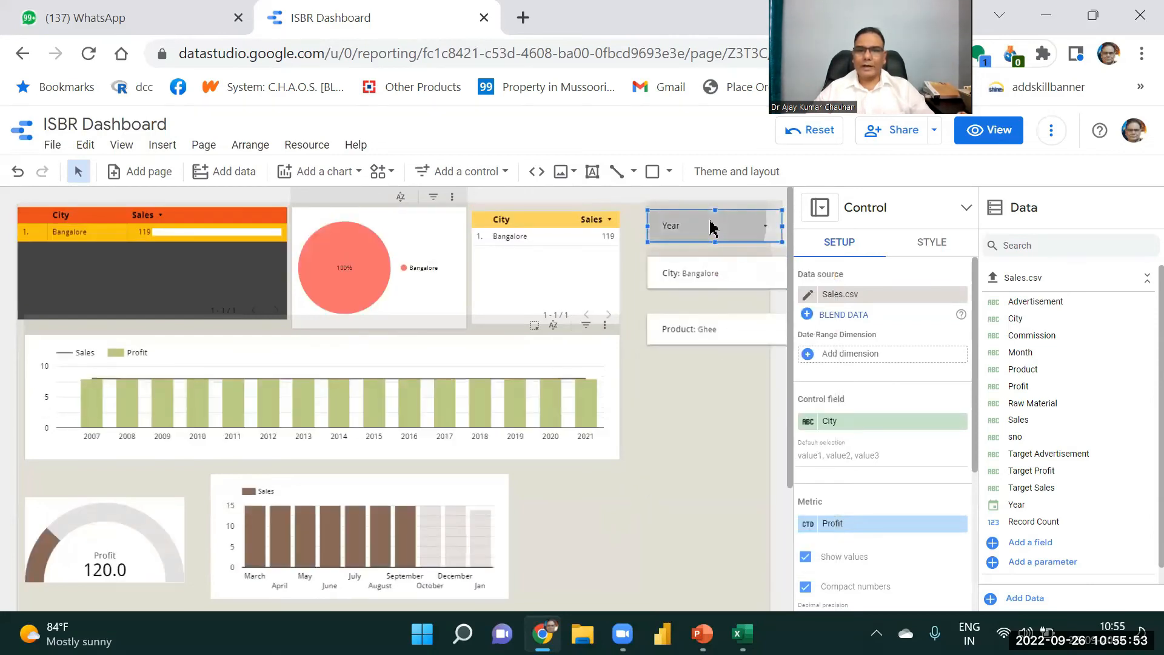
pyautogui.scroll(-3, 788, 394)
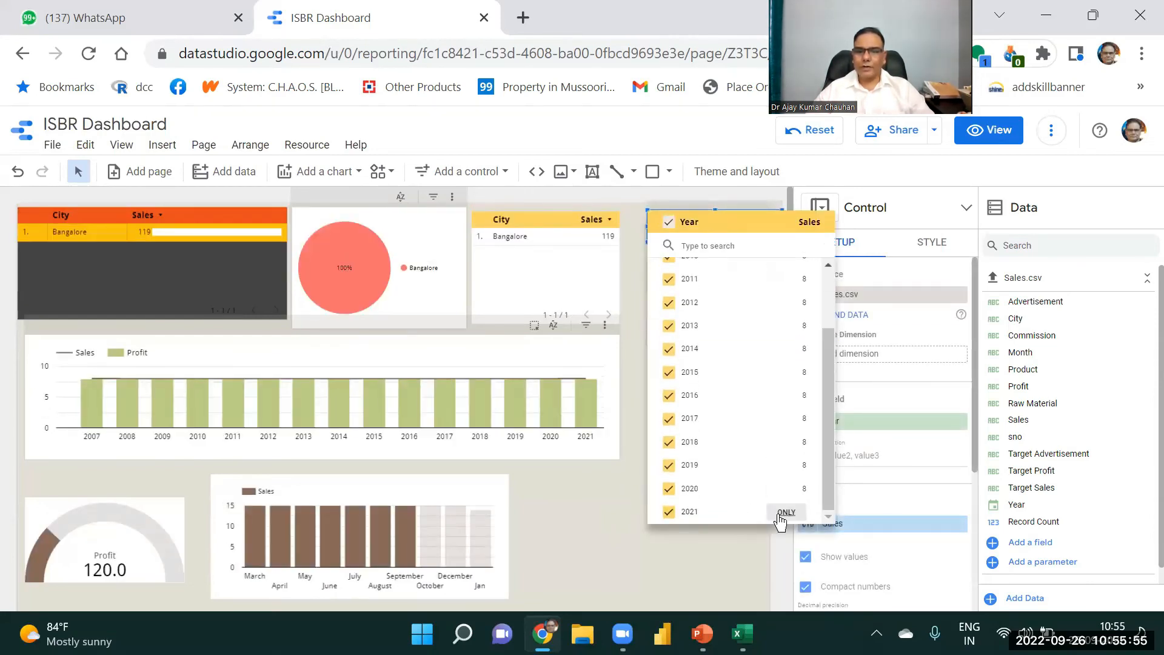
pyautogui.click(782, 513)
pyautogui.click(628, 542)
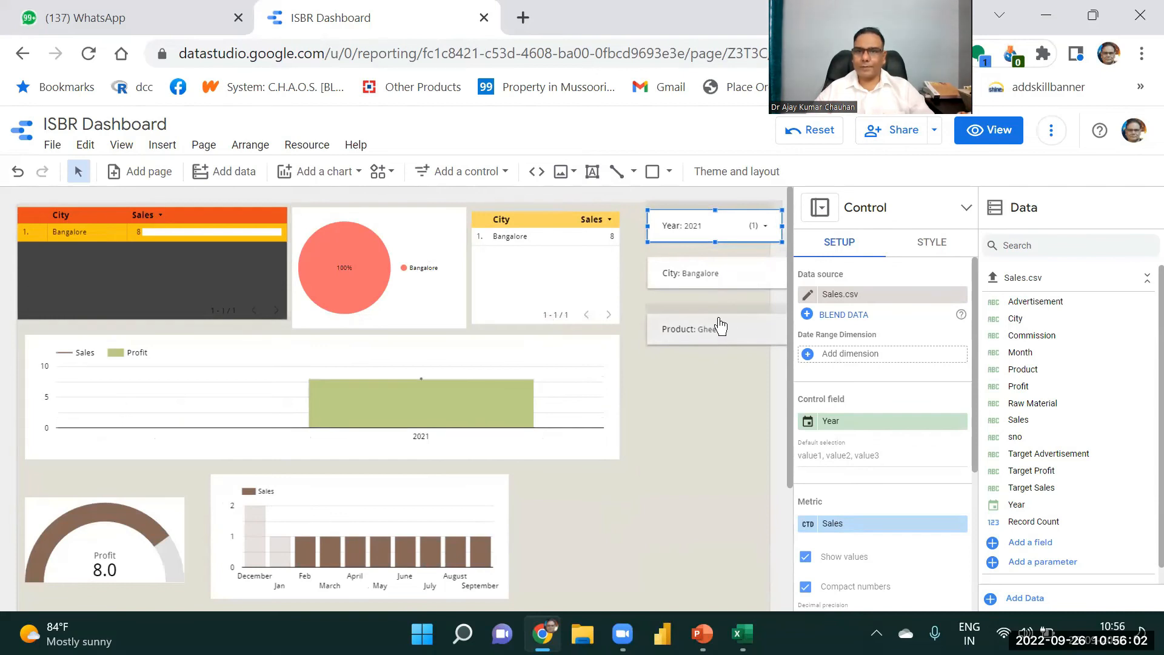
# - Select all values again in the Year drop-down and all cities in the City drop-down
pyautogui.click(767, 233)
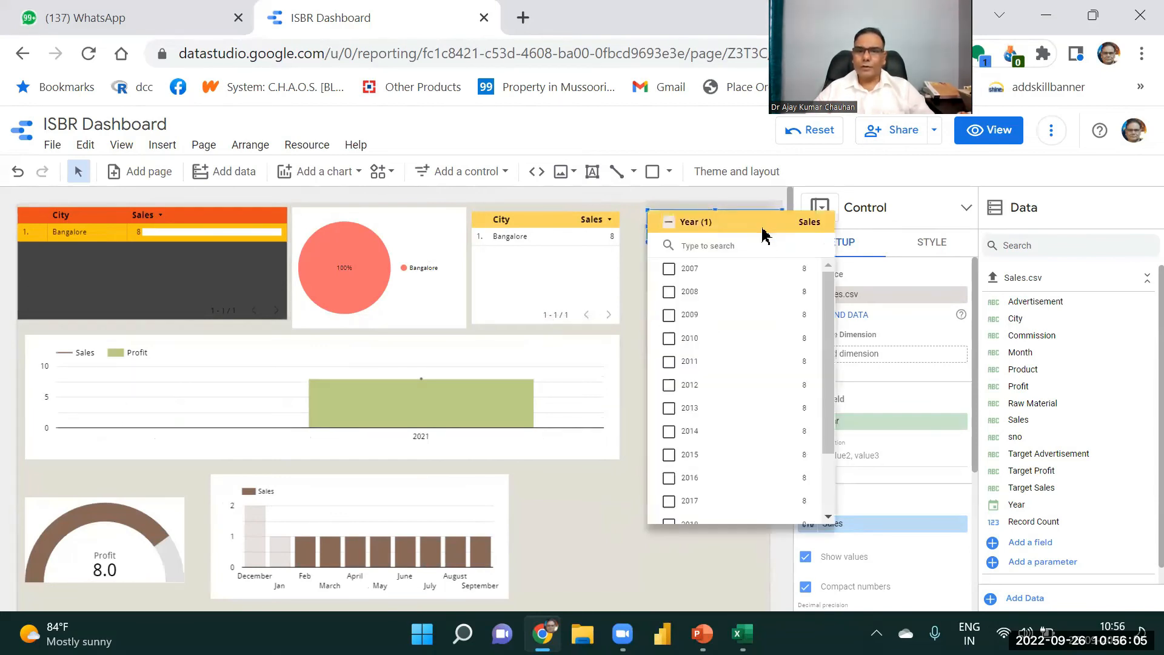
pyautogui.click(669, 224)
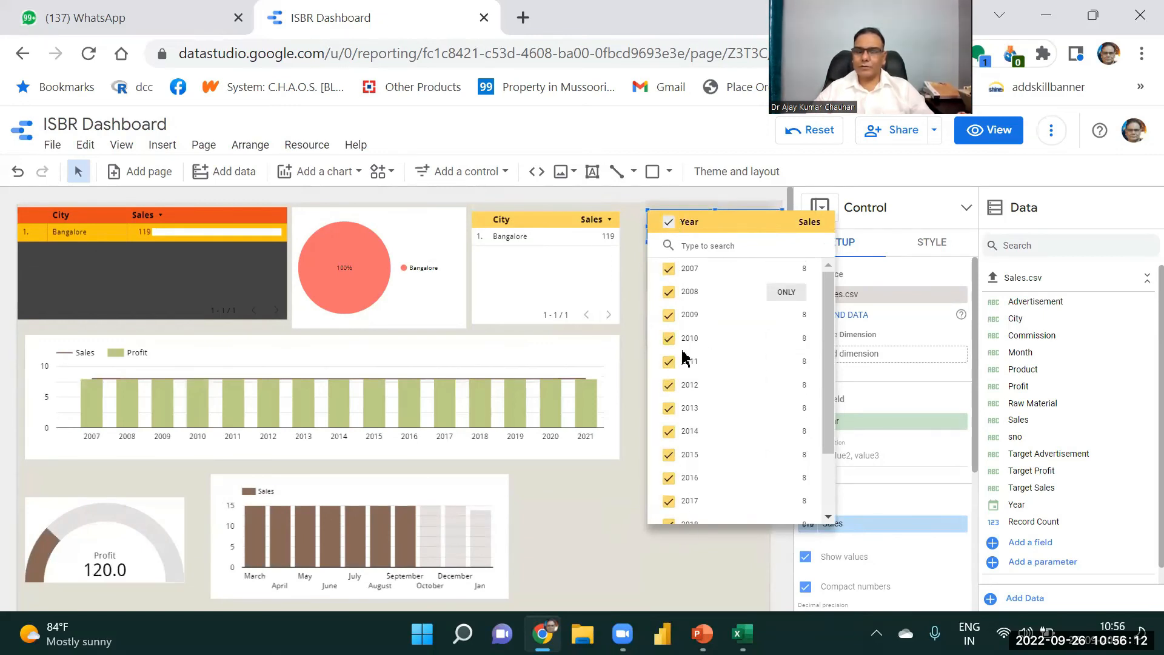
pyautogui.click(597, 518)
pyautogui.click(691, 278)
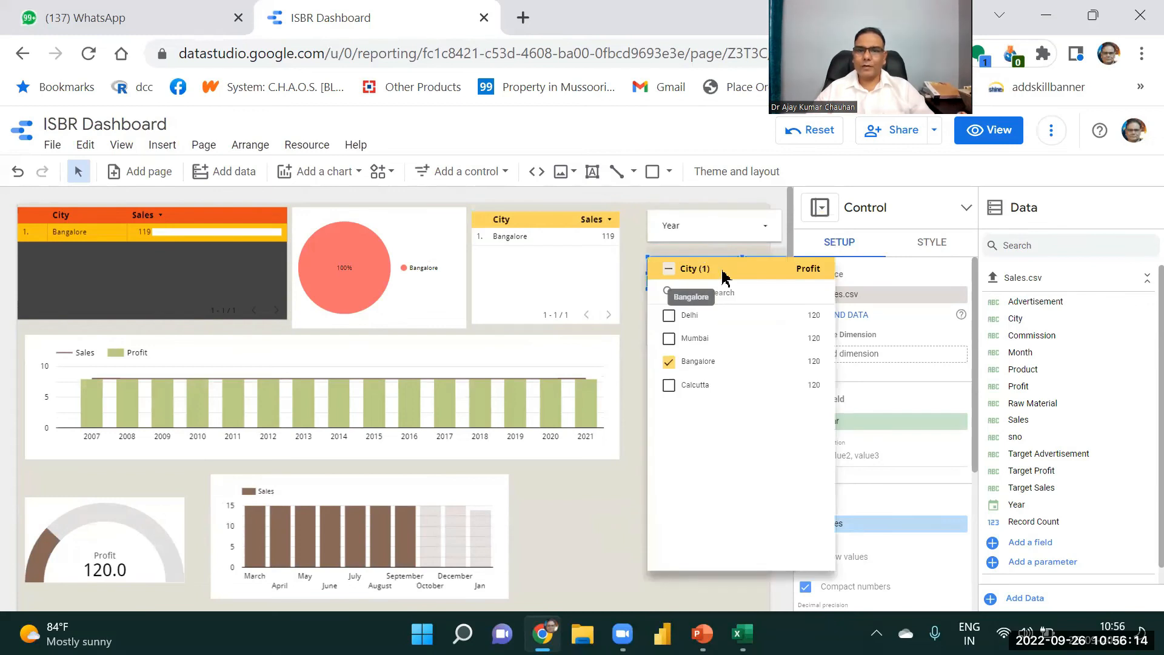
pyautogui.click(669, 269)
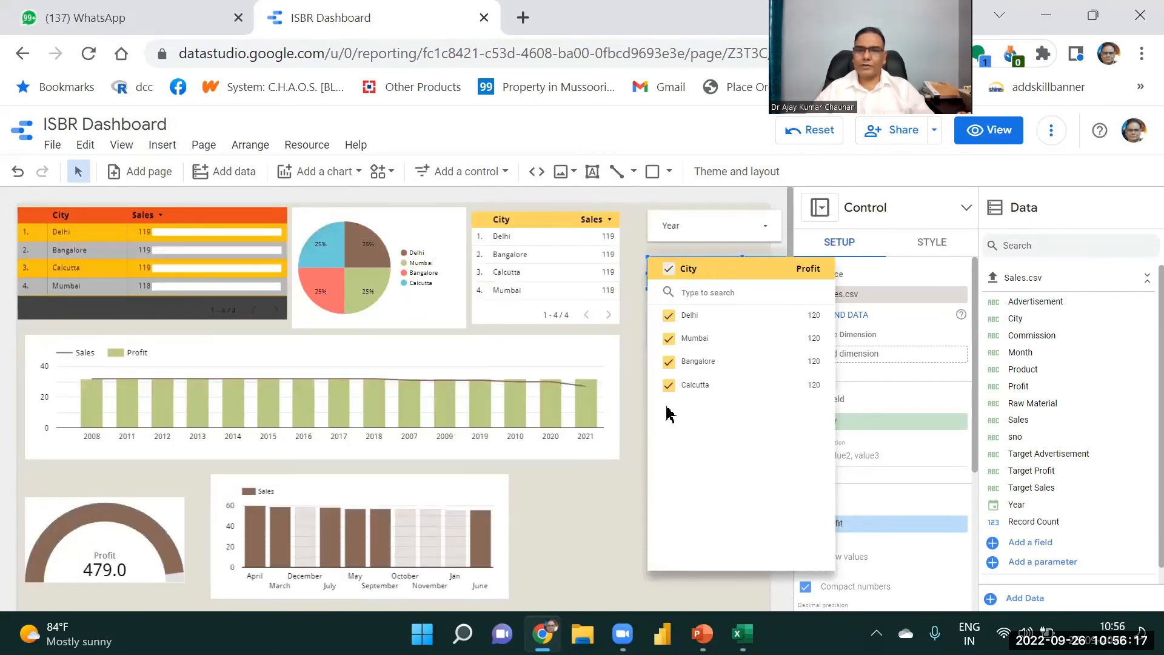
pyautogui.click(601, 536)
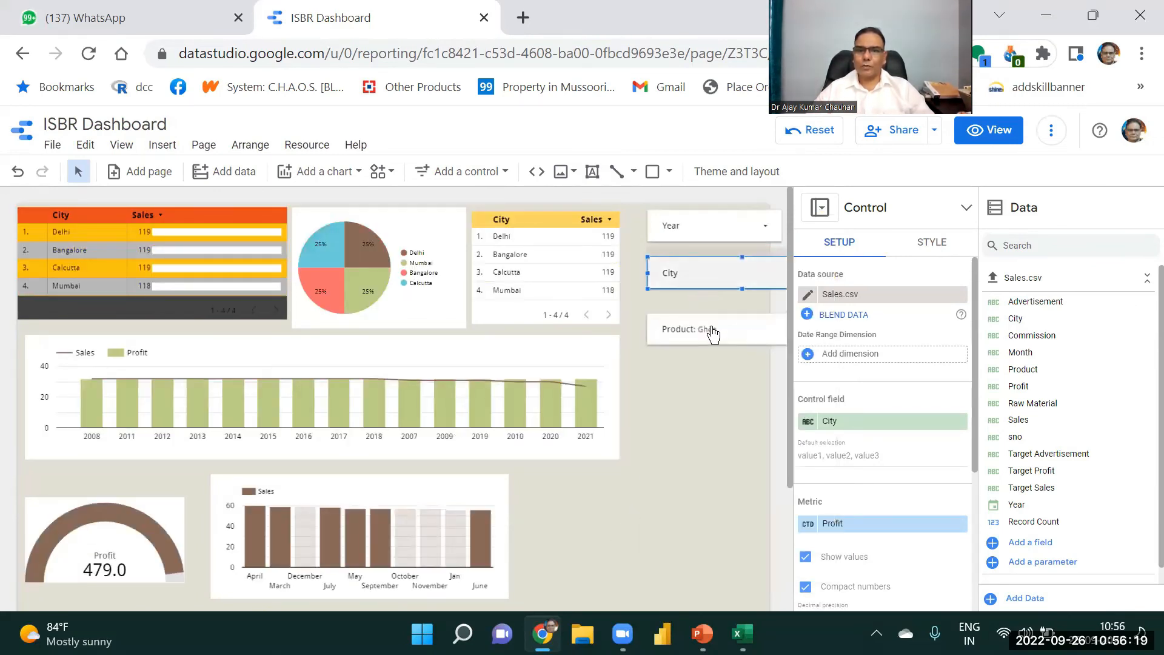
# - Select all products again in the Product drop-down to clear the Ghee filter
pyautogui.click(680, 332)
pyautogui.click(669, 329)
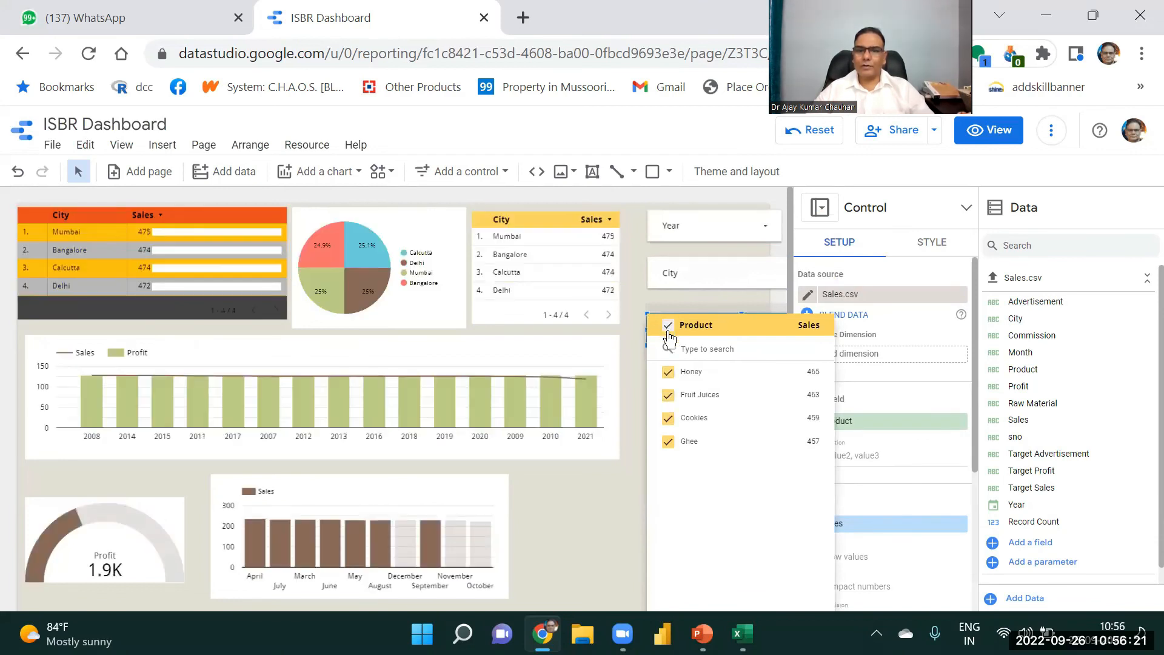
pyautogui.click(616, 520)
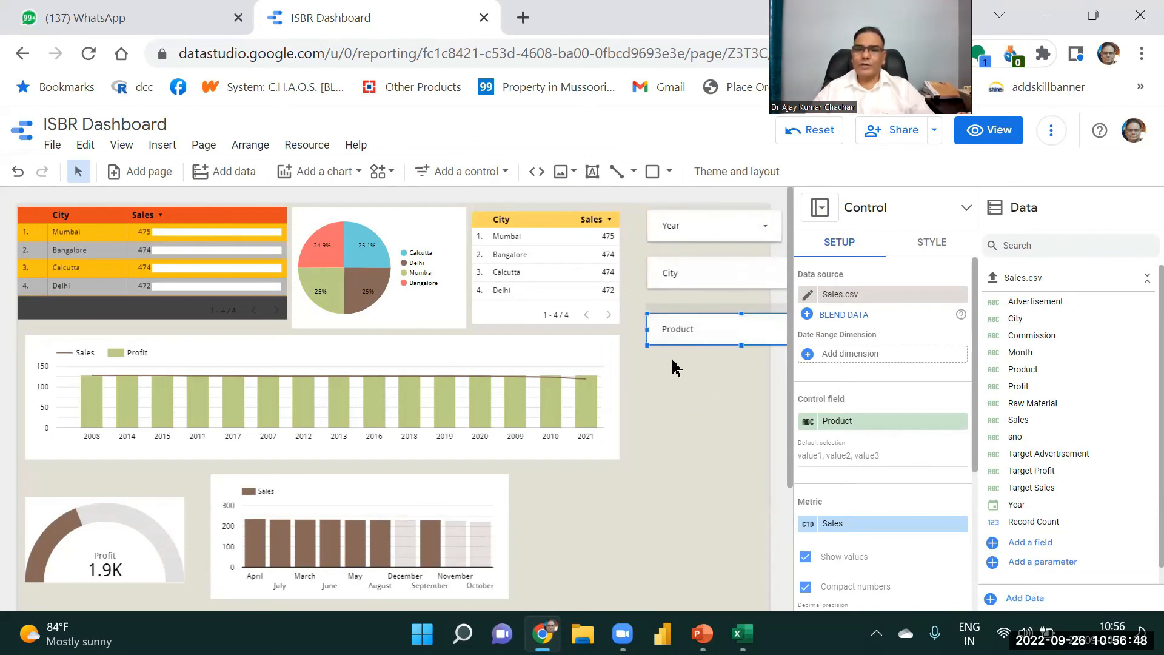
# - Check the values offered in the Year, City and Product drop-downs without changing the selections
pyautogui.click(755, 236)
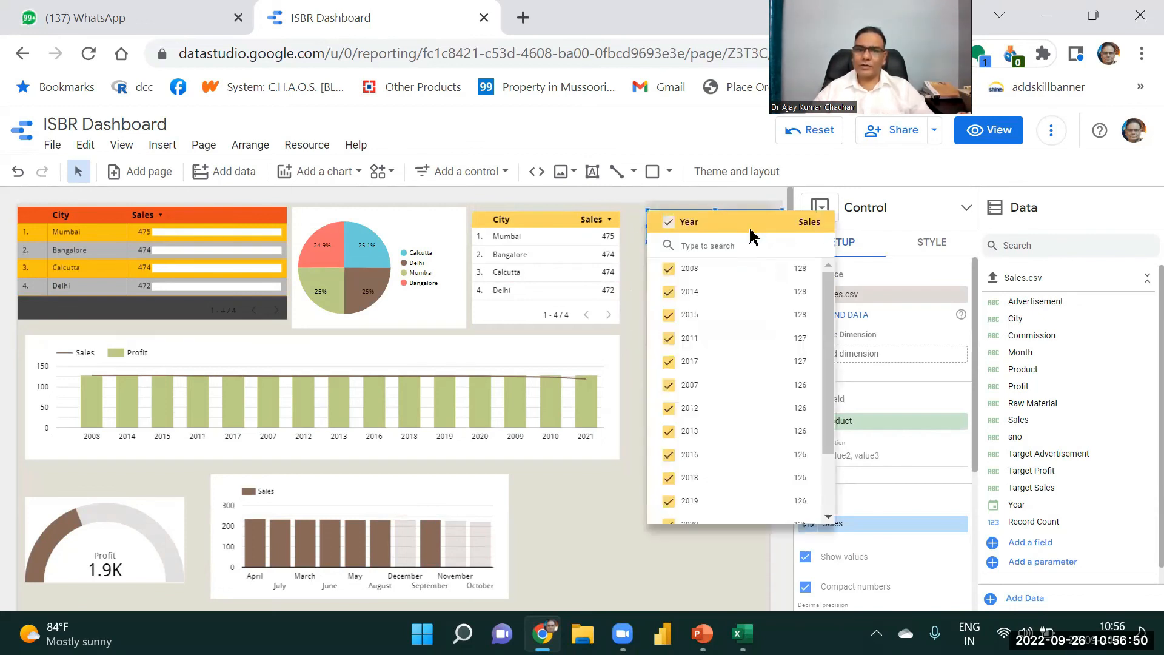
pyautogui.click(596, 567)
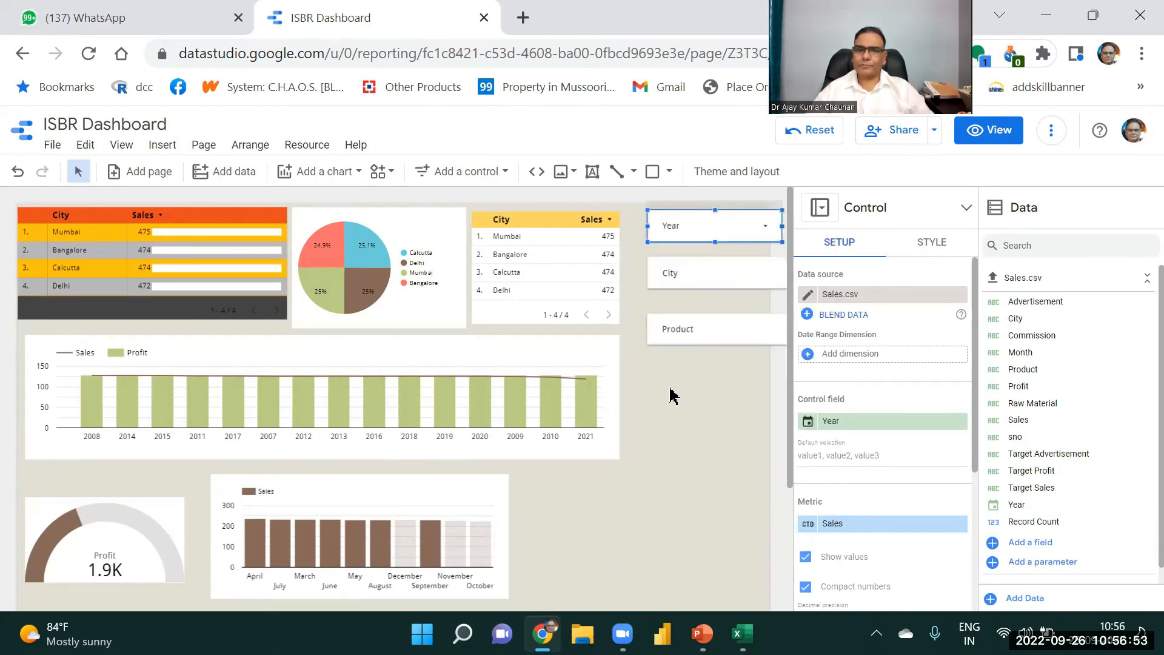
pyautogui.click(697, 279)
pyautogui.click(697, 279)
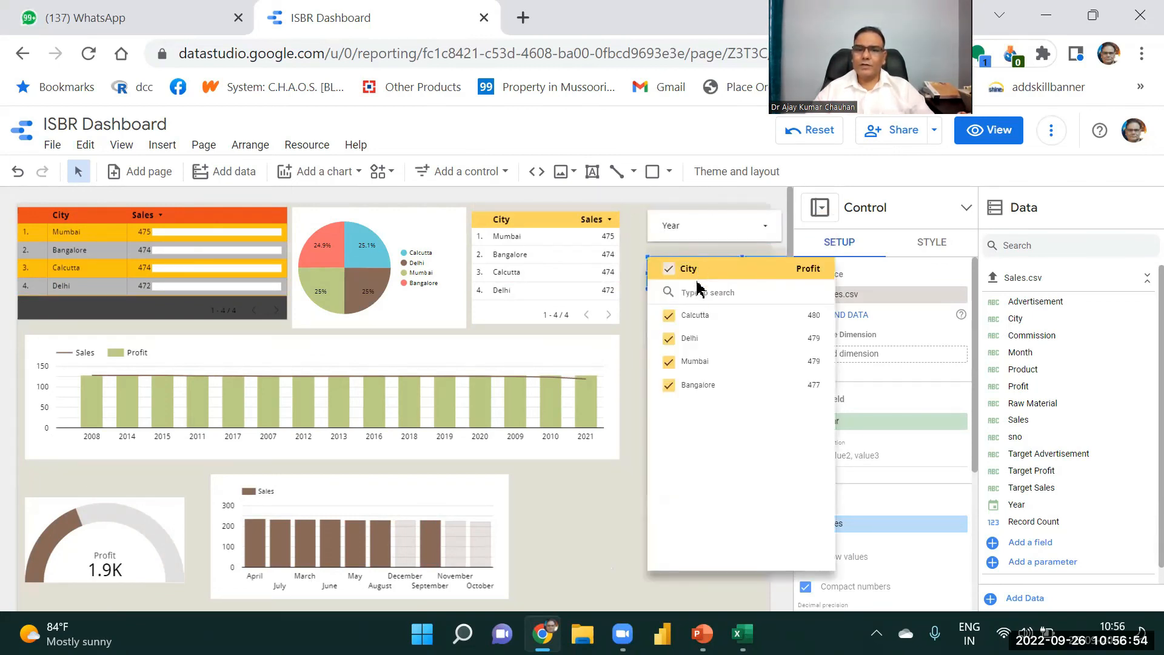
pyautogui.click(584, 542)
pyautogui.click(717, 340)
pyautogui.click(603, 532)
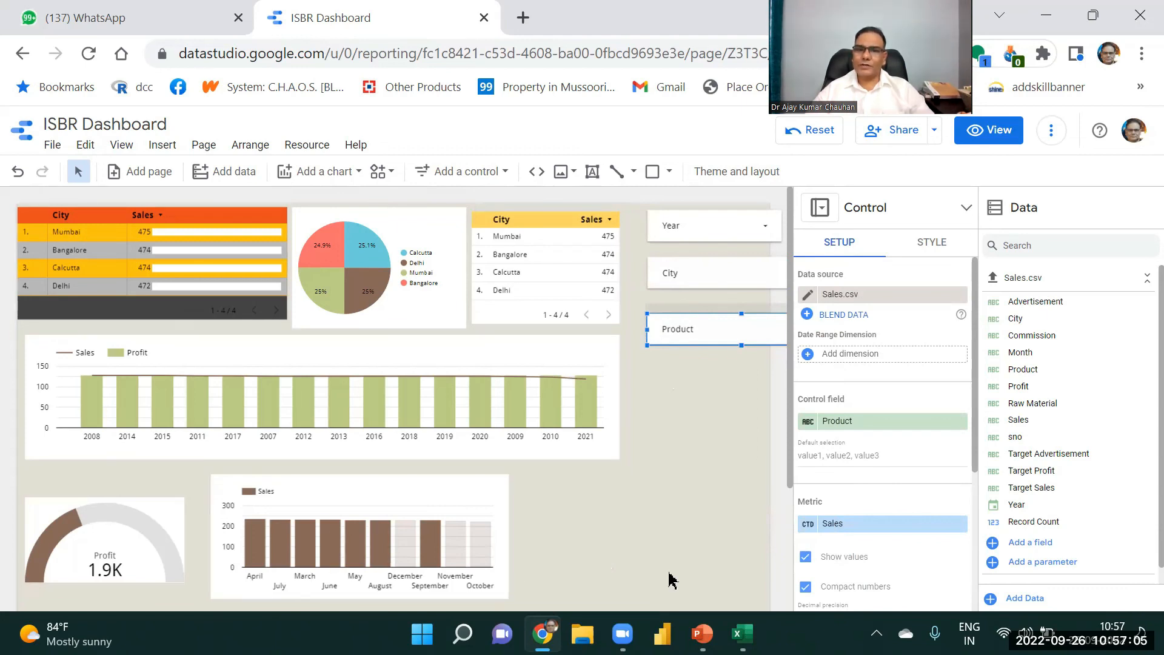
# - Move the monthly Sales column chart slightly up and left, and move the Profit gauge up to line up beside it
pyautogui.scroll(-3, 797, 585)
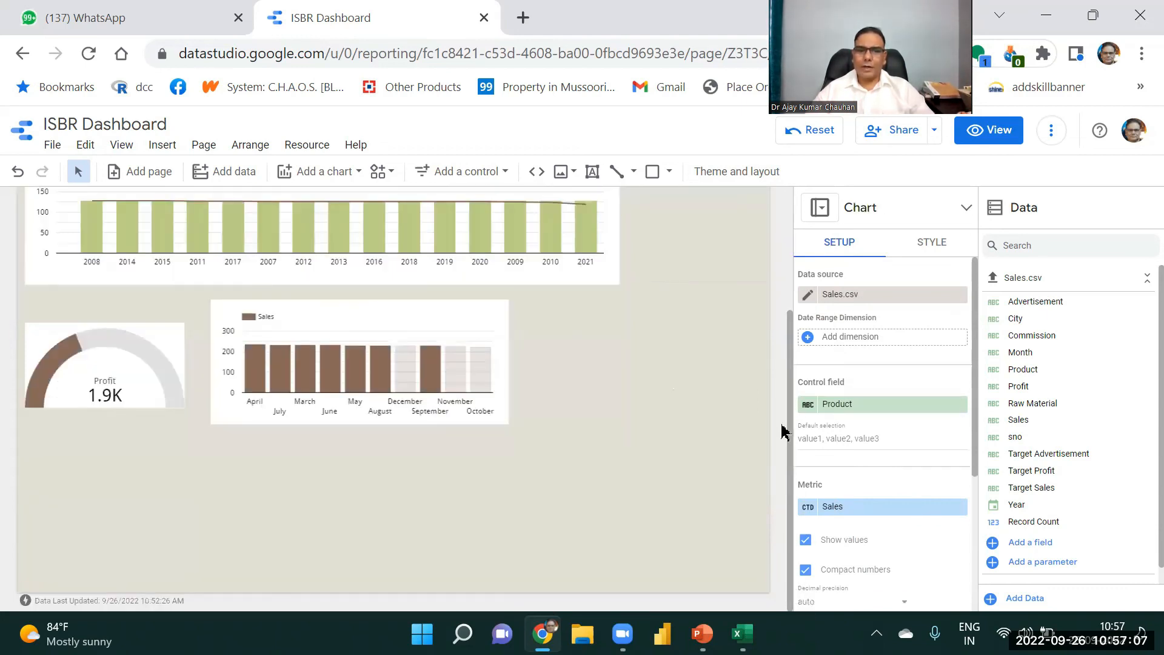
pyautogui.moveTo(372, 315); pyautogui.dragTo(362, 310)
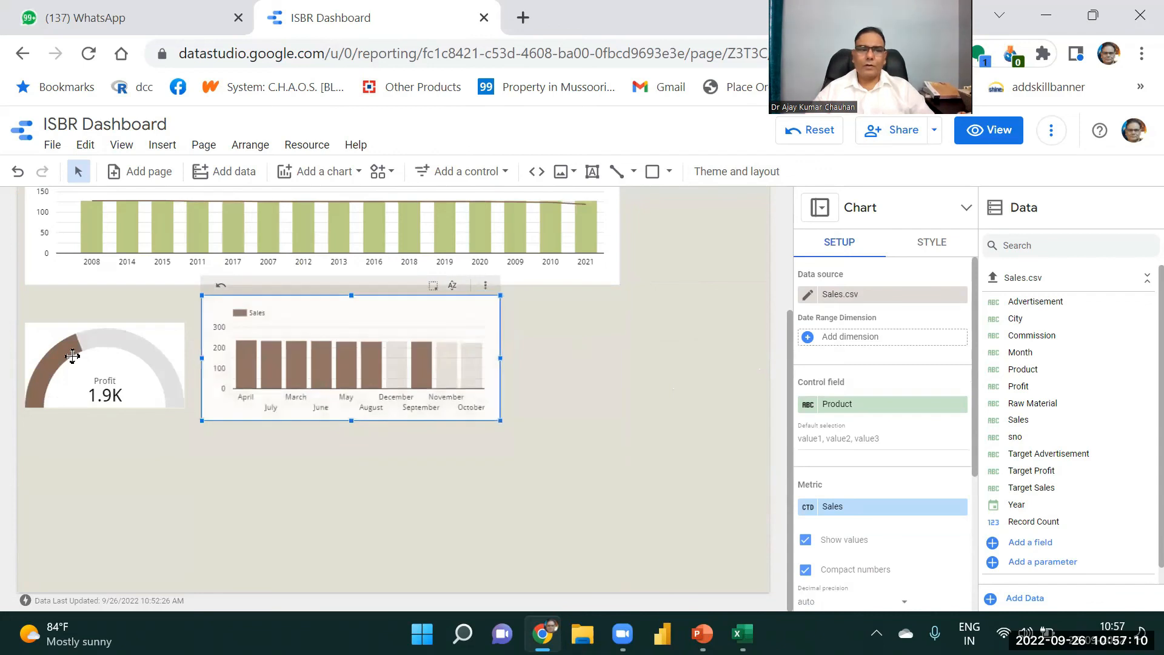
pyautogui.moveTo(45, 337); pyautogui.dragTo(44, 314)
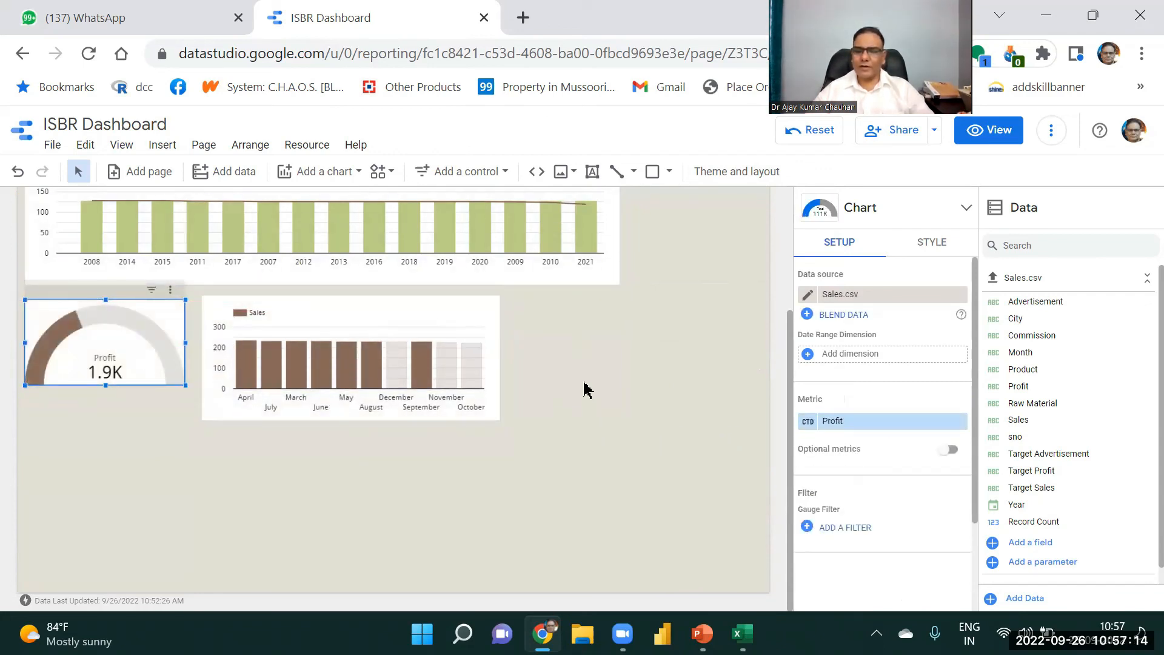
pyautogui.moveTo(791, 356); pyautogui.dragTo(701, 190)
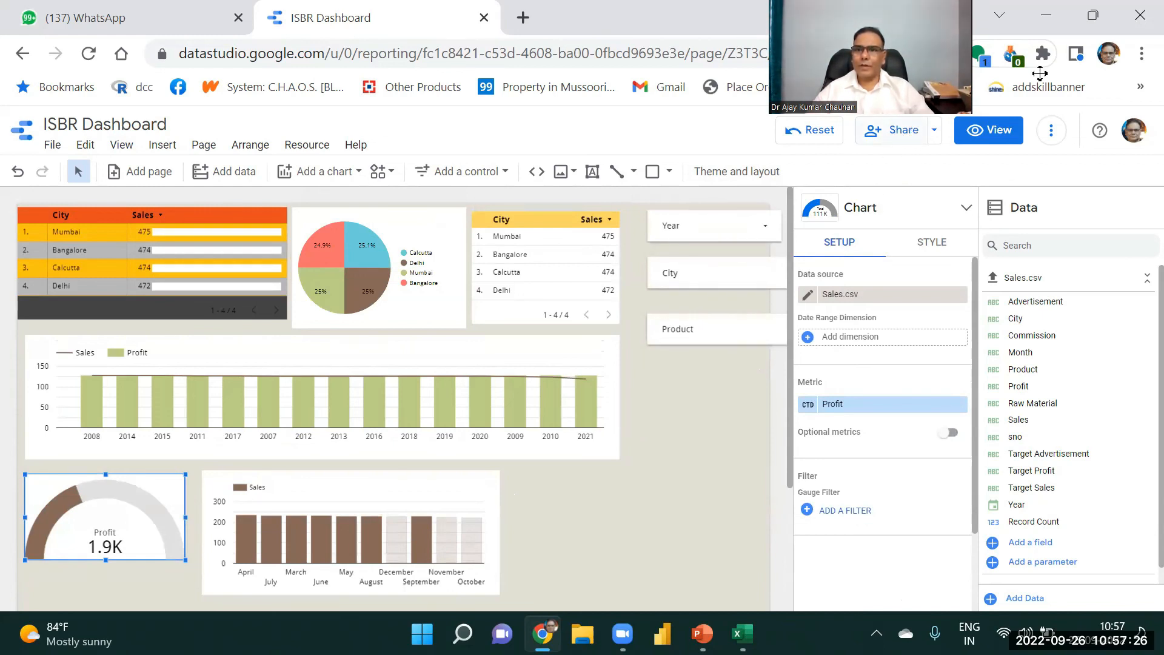
# - Review the permission choices for adding people to the report, and copy the report link from its access settings
pyautogui.click(900, 131)
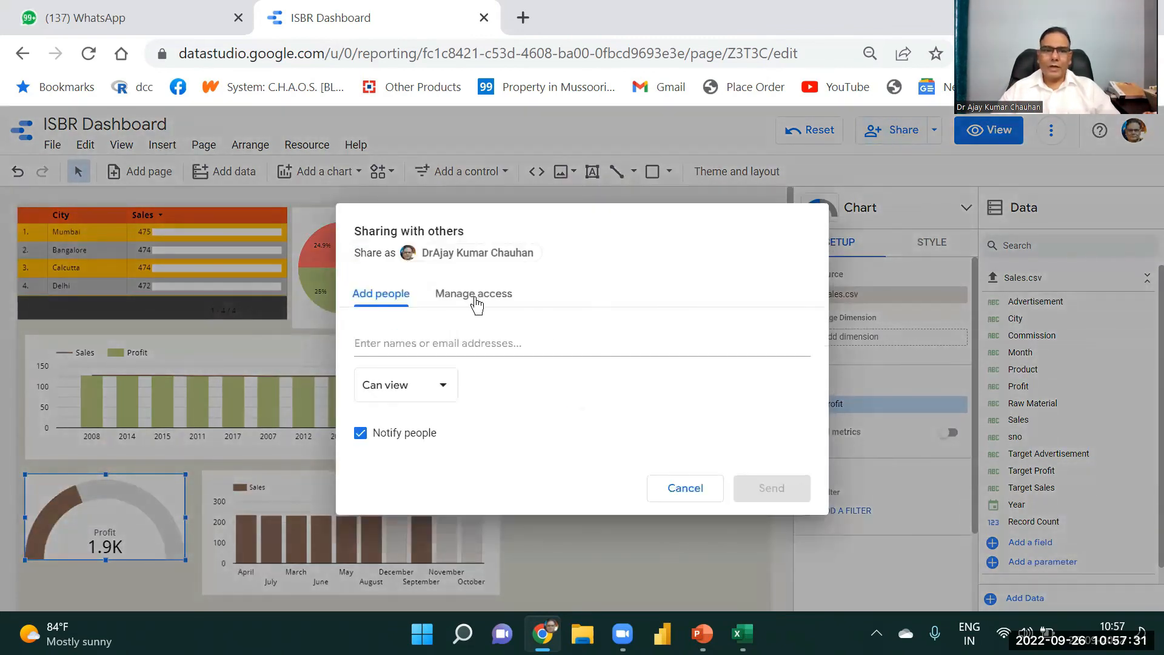
pyautogui.click(370, 343)
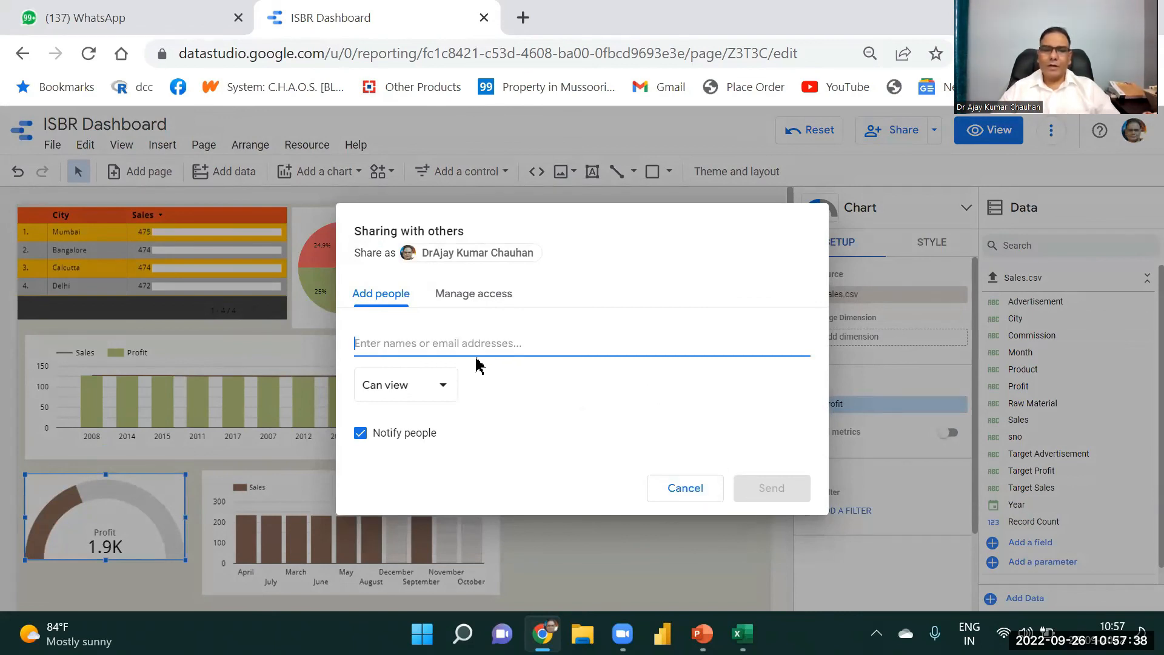
pyautogui.click(446, 391)
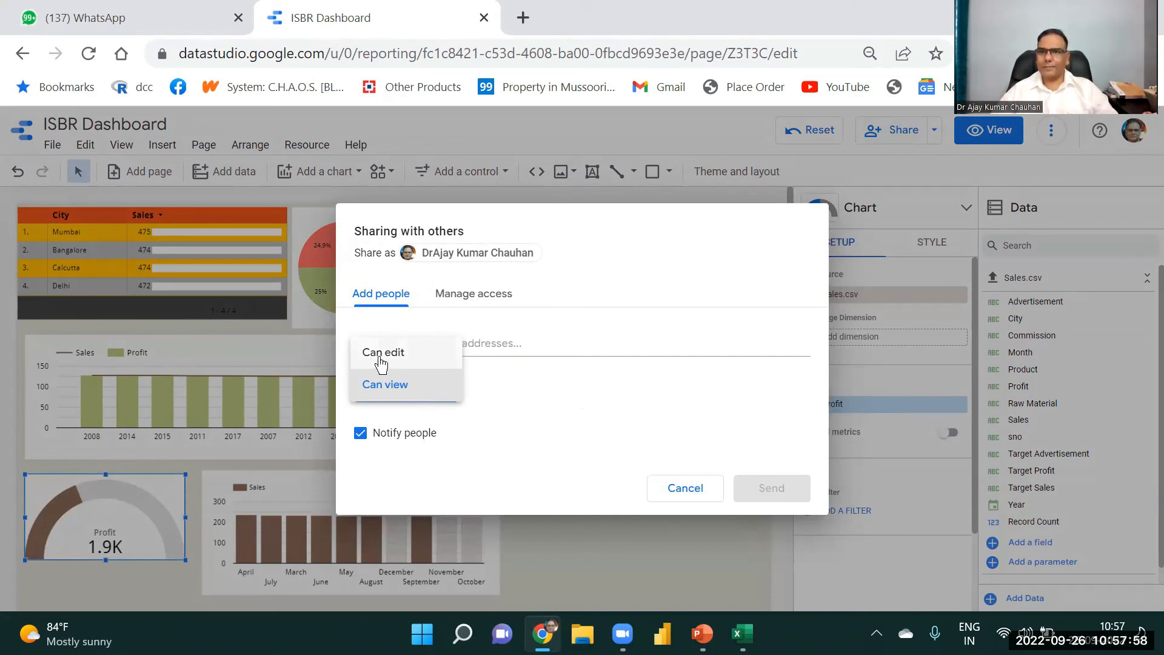
pyautogui.click(553, 460)
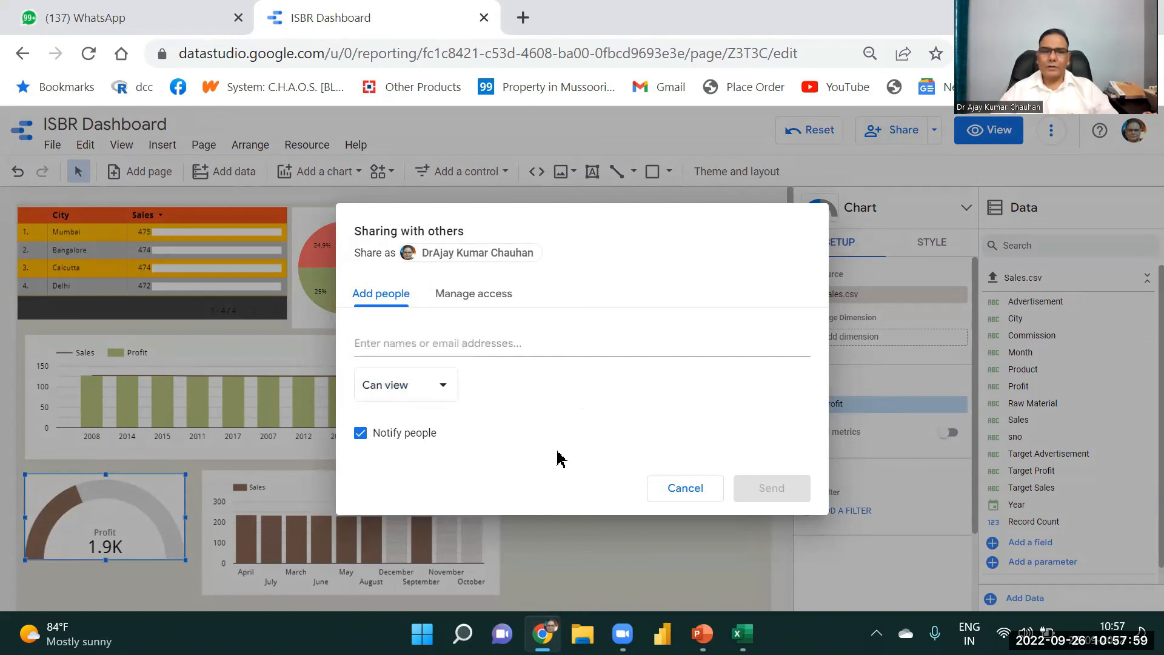
pyautogui.click(473, 299)
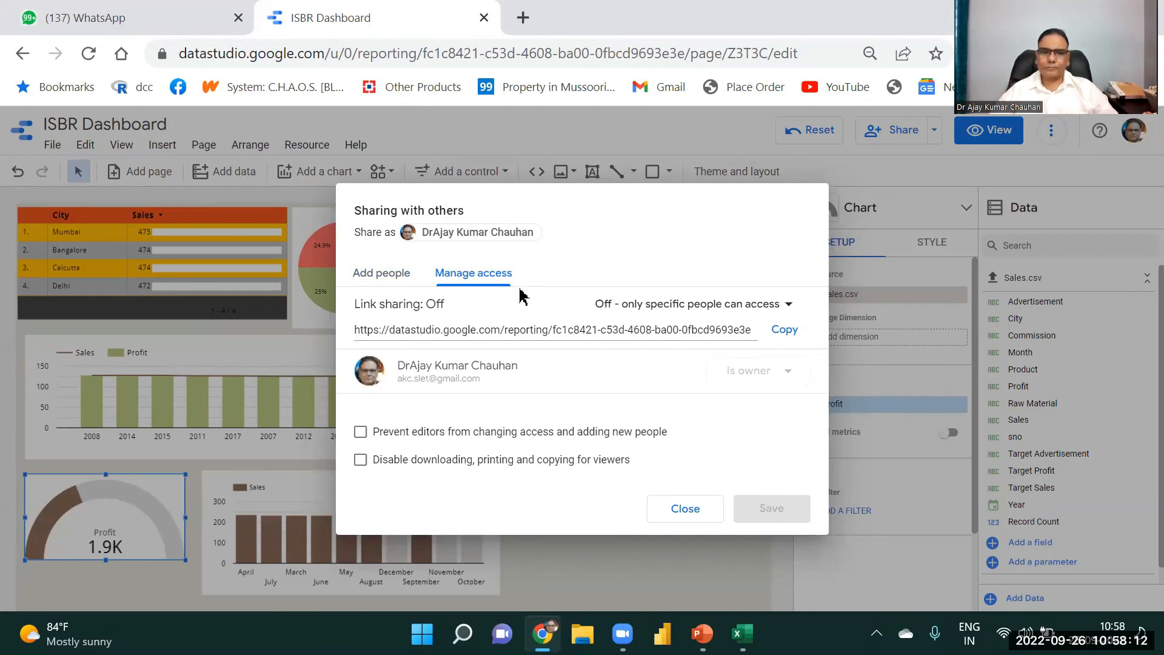
pyautogui.click(786, 330)
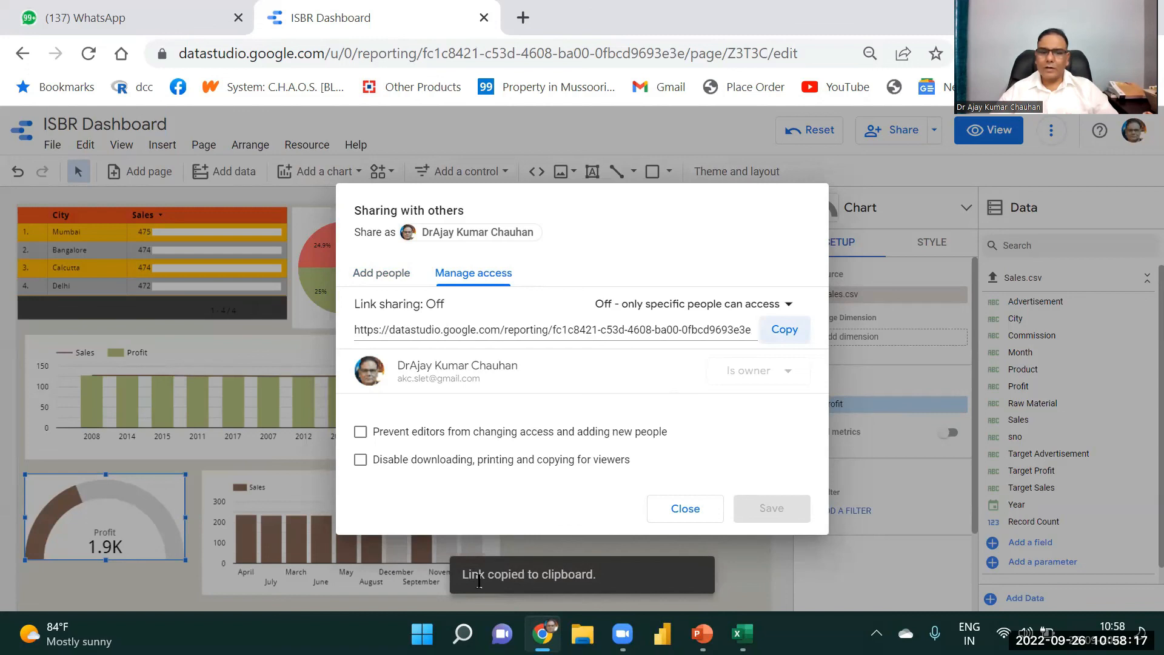